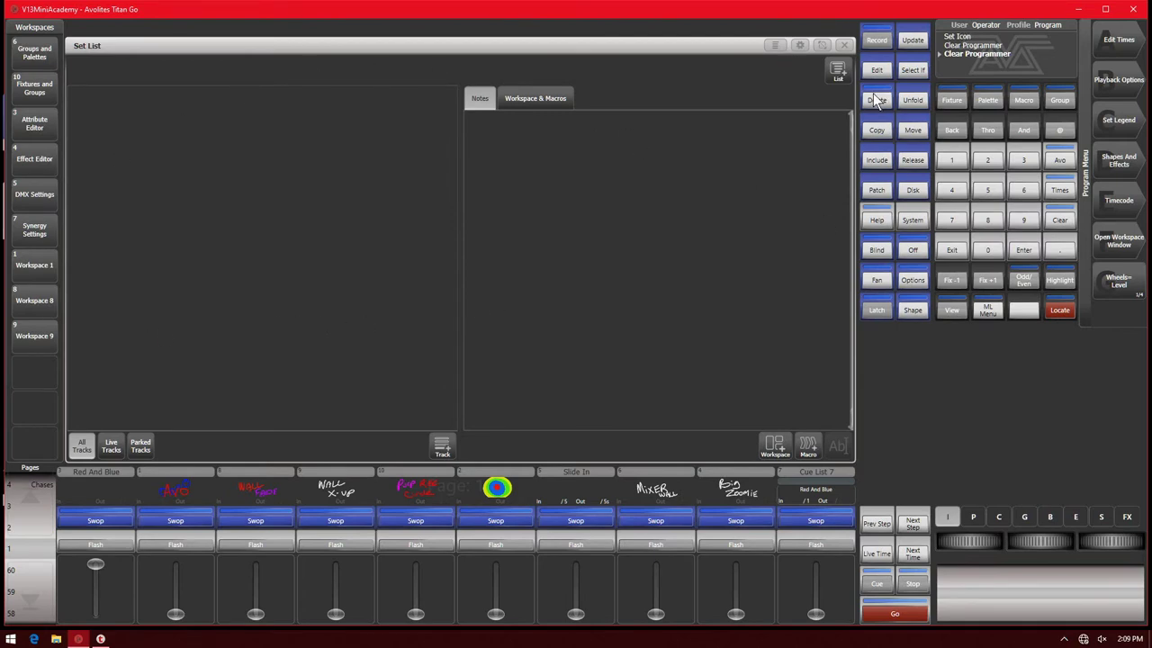
Step: Examine the empty Set List window's Workspace & Macros and Notes views and its context options
{"action": "left_click", "coordinate": [529, 101]}
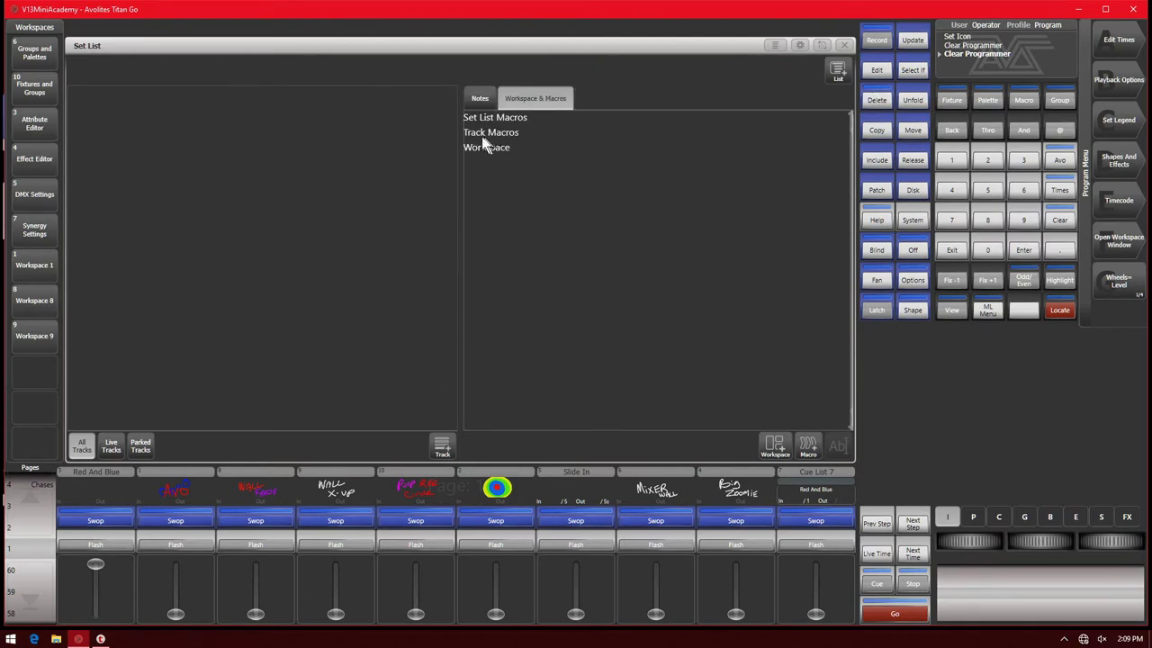
{"action": "left_click", "coordinate": [479, 104]}
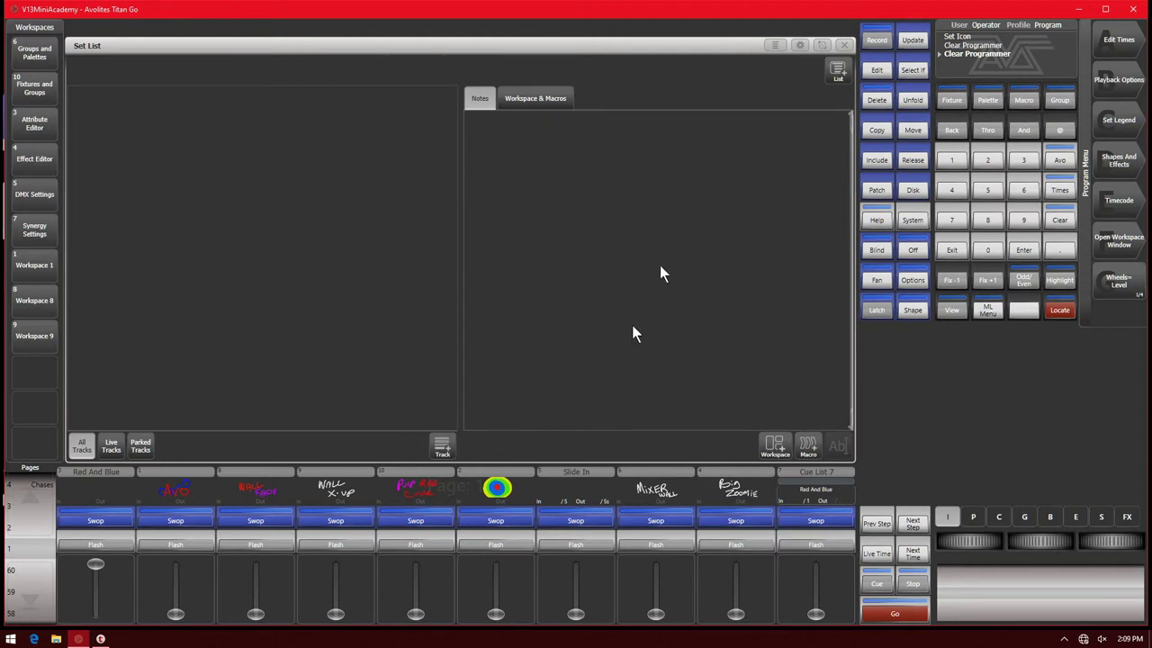
{"action": "left_click", "coordinate": [776, 46]}
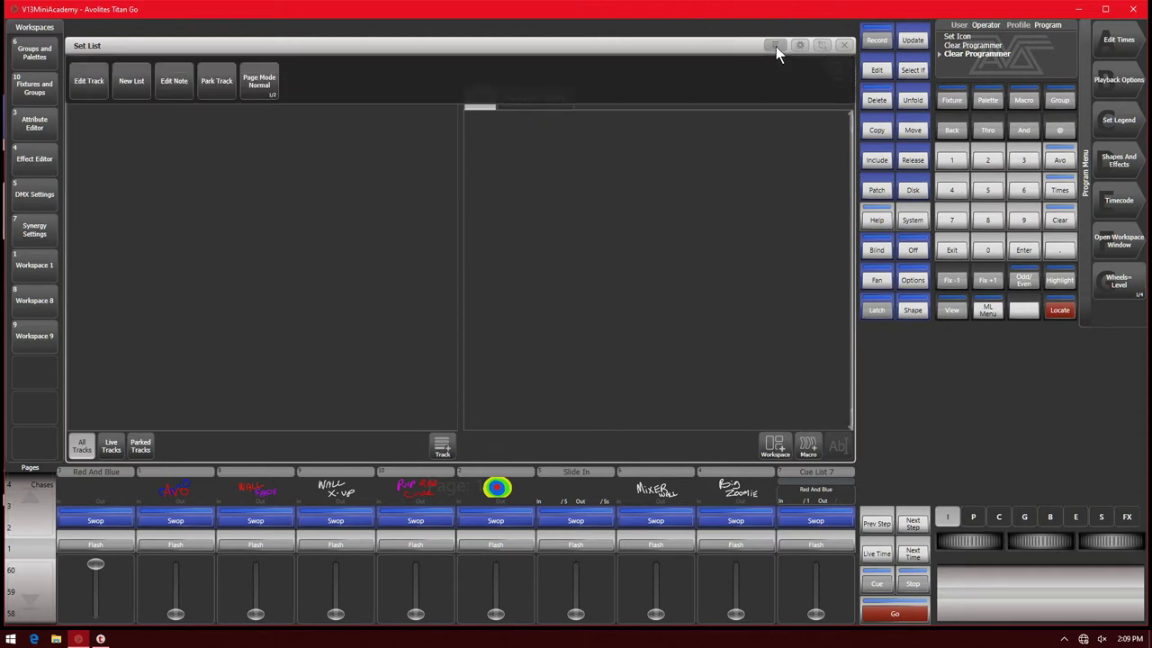
{"action": "left_click", "coordinate": [776, 46]}
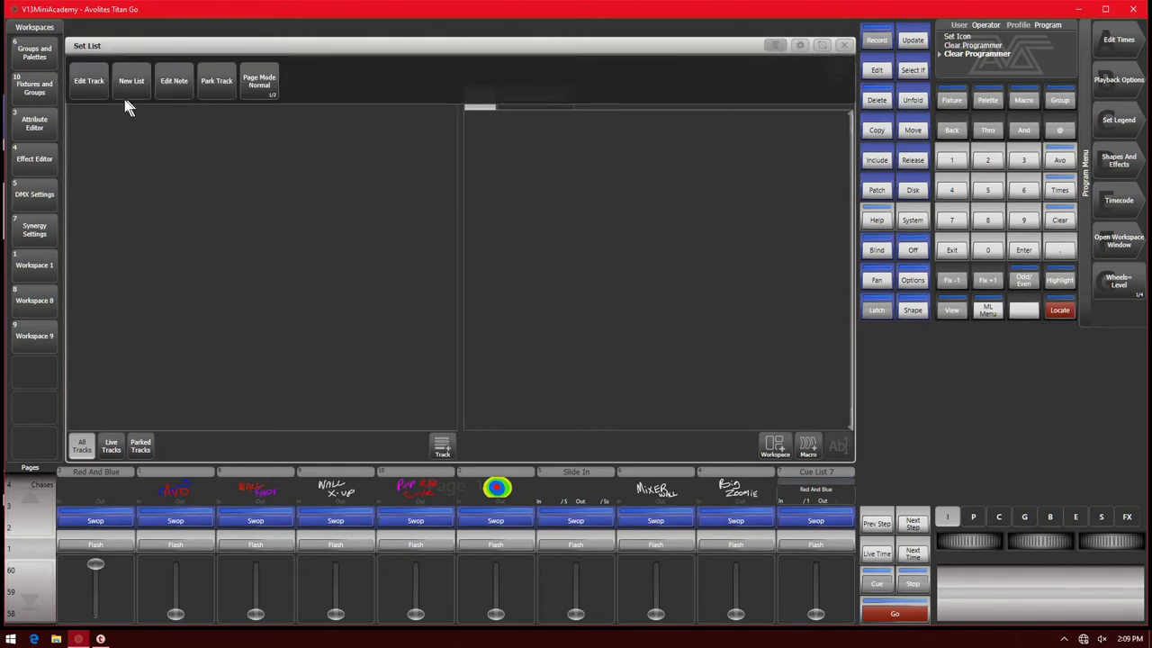
{"action": "left_click", "coordinate": [268, 95]}
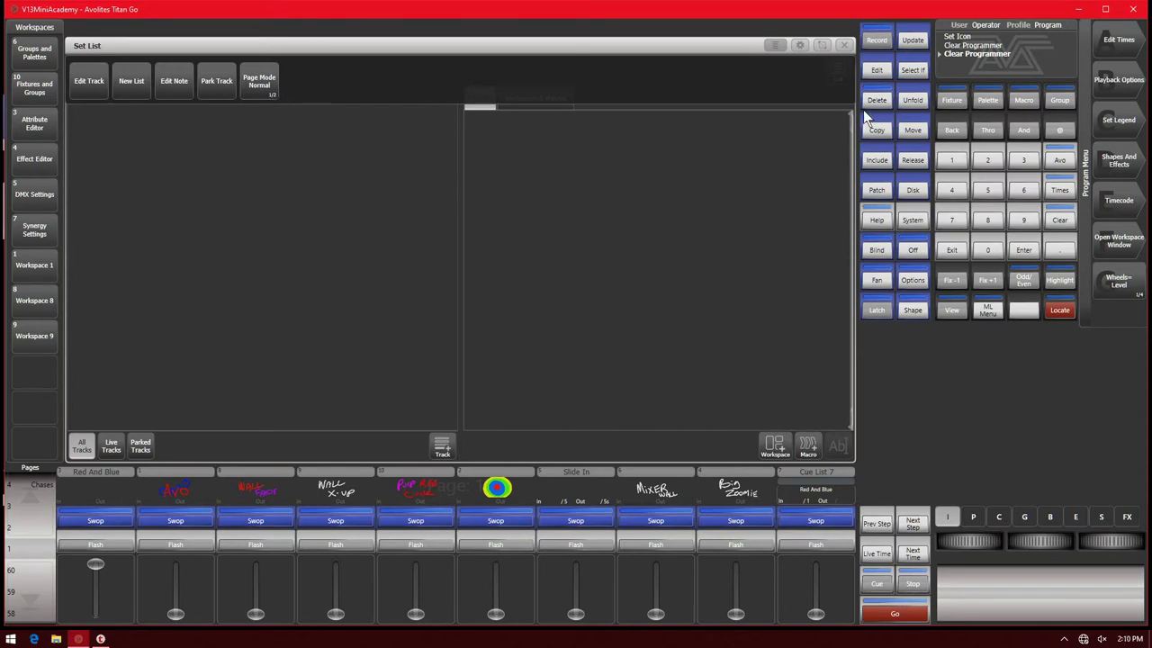
{"action": "left_click", "coordinate": [775, 47]}
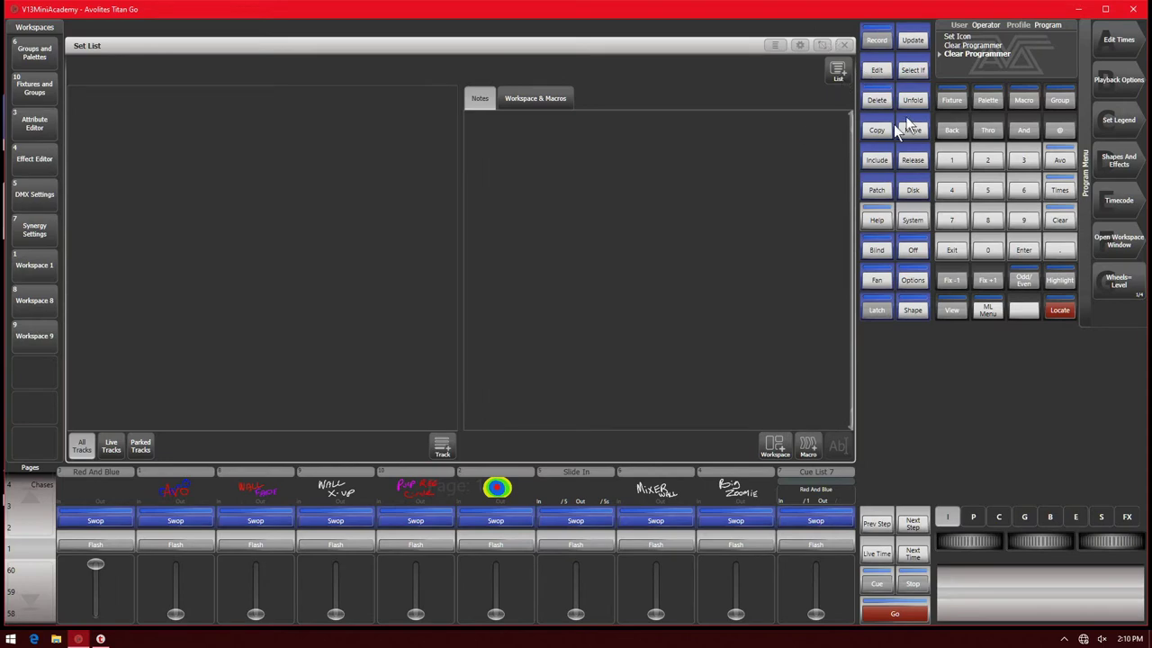
Step: Create a set list from the existing pages and compare its tracks with the playback pages
{"action": "left_click", "coordinate": [840, 76]}
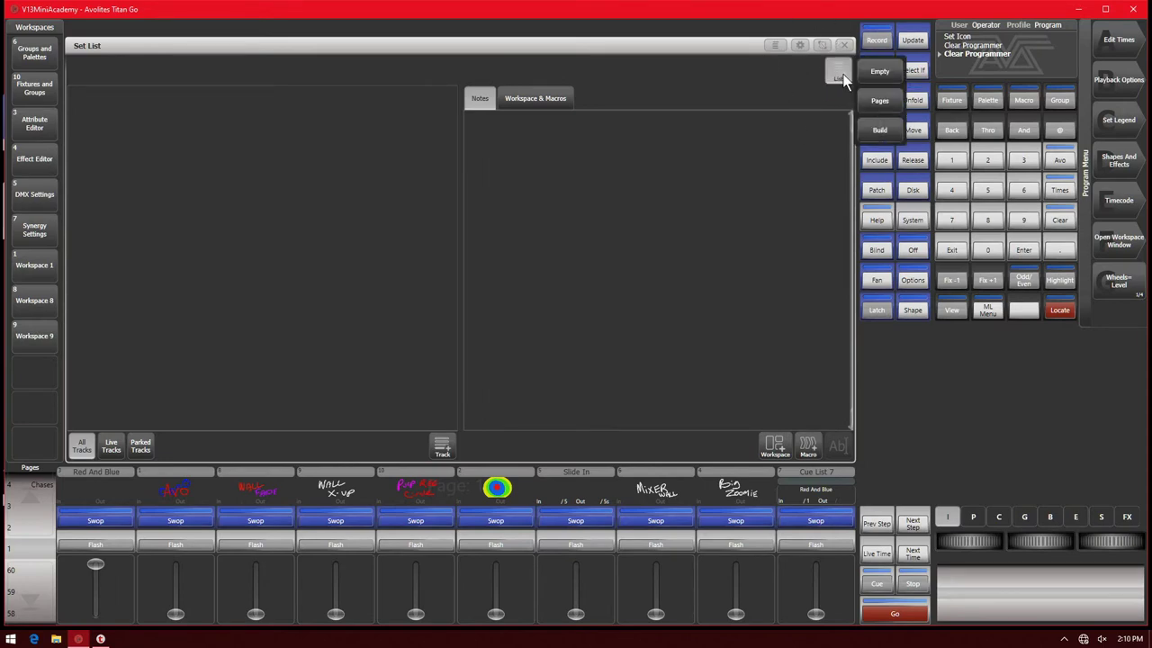
{"action": "left_click", "coordinate": [891, 101]}
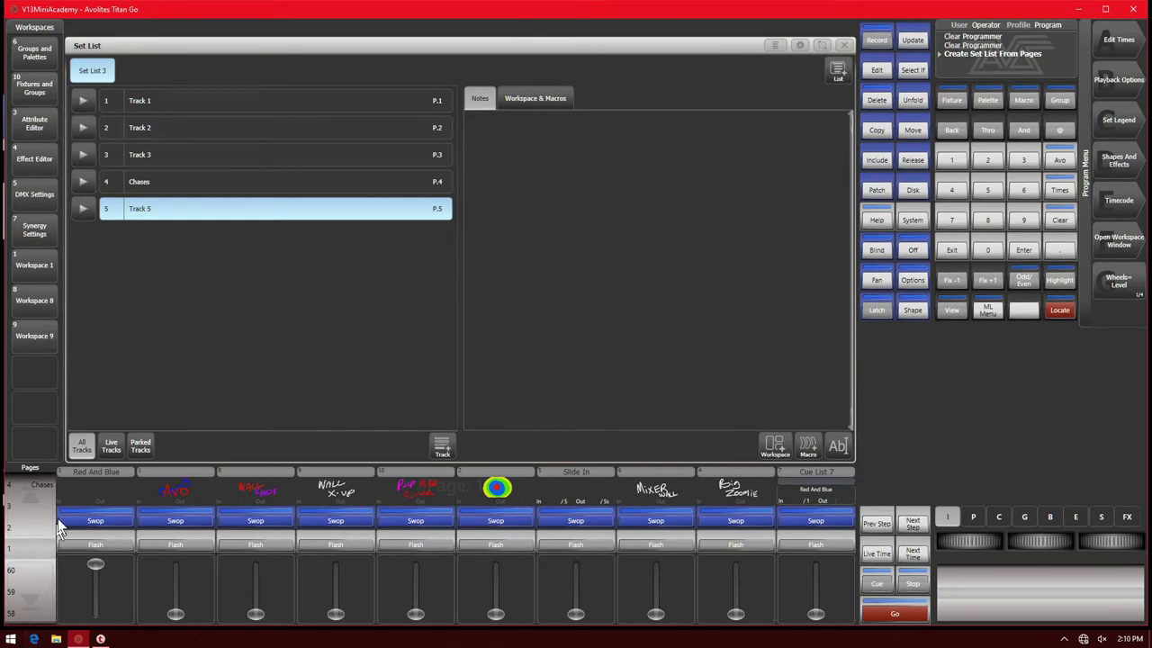
{"action": "scroll", "coordinate": [34, 517], "scroll_direction": "up", "scroll_amount": 5}
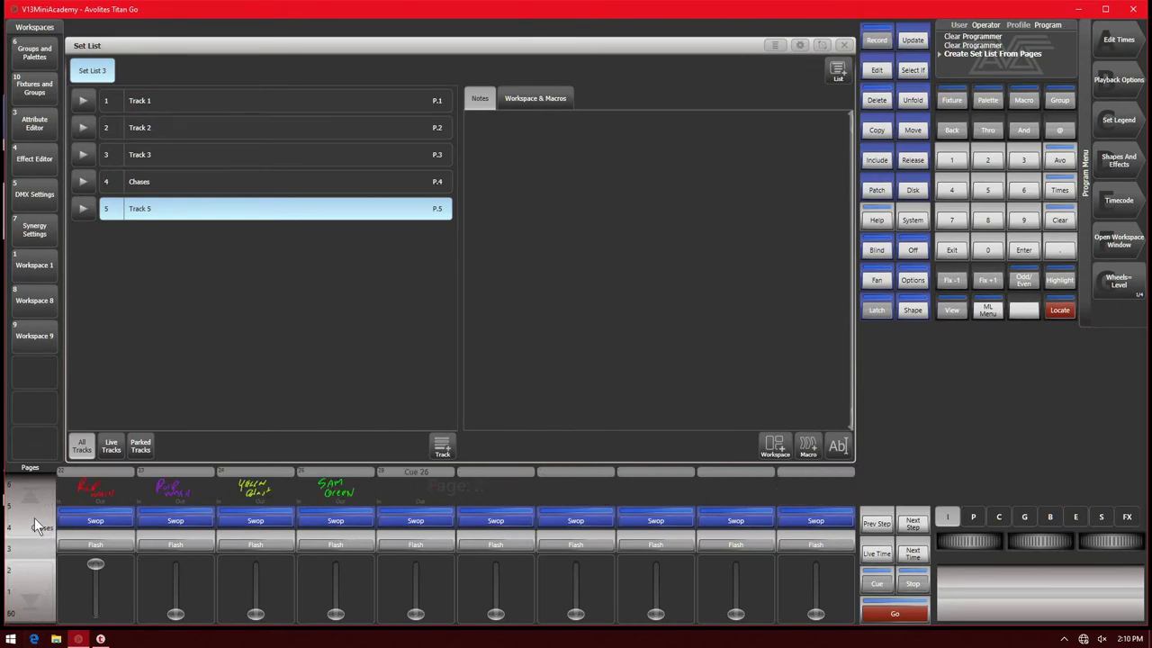
{"action": "scroll", "coordinate": [35, 517], "scroll_direction": "down", "scroll_amount": 3}
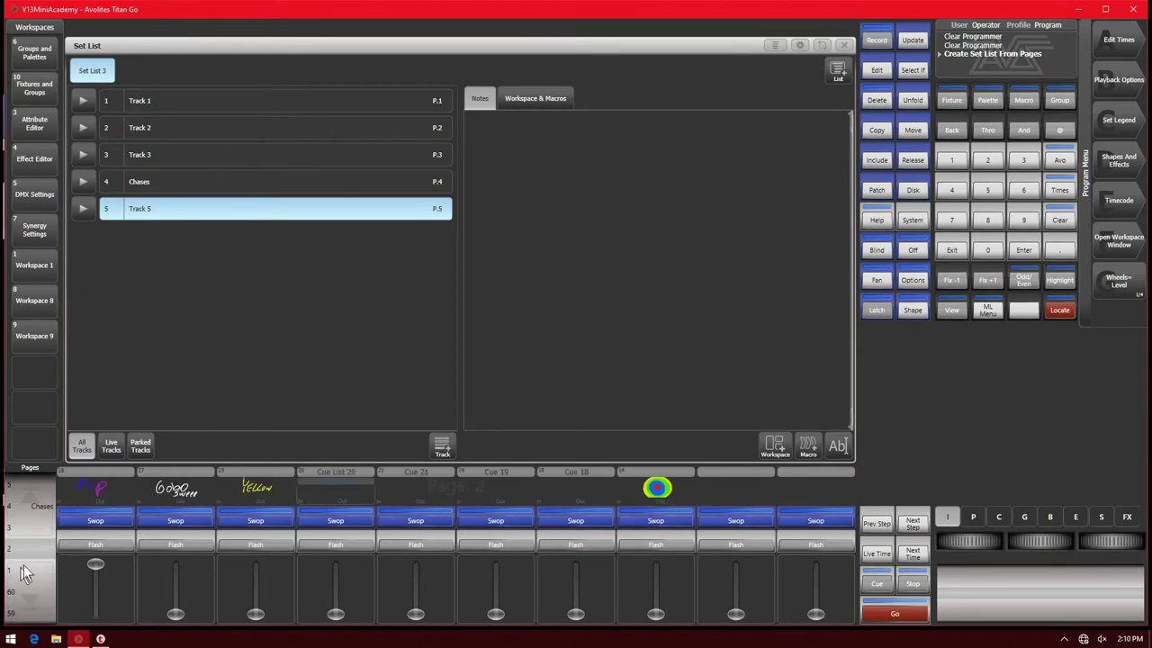
{"action": "left_click", "coordinate": [30, 507]}
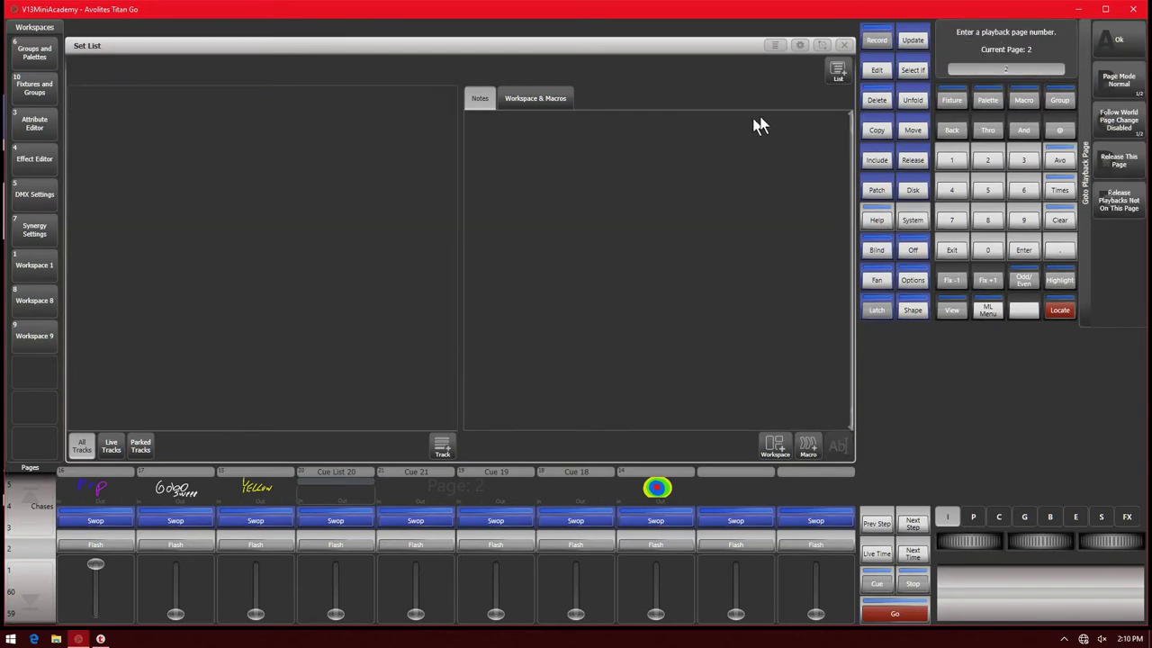
{"action": "left_click", "coordinate": [954, 253]}
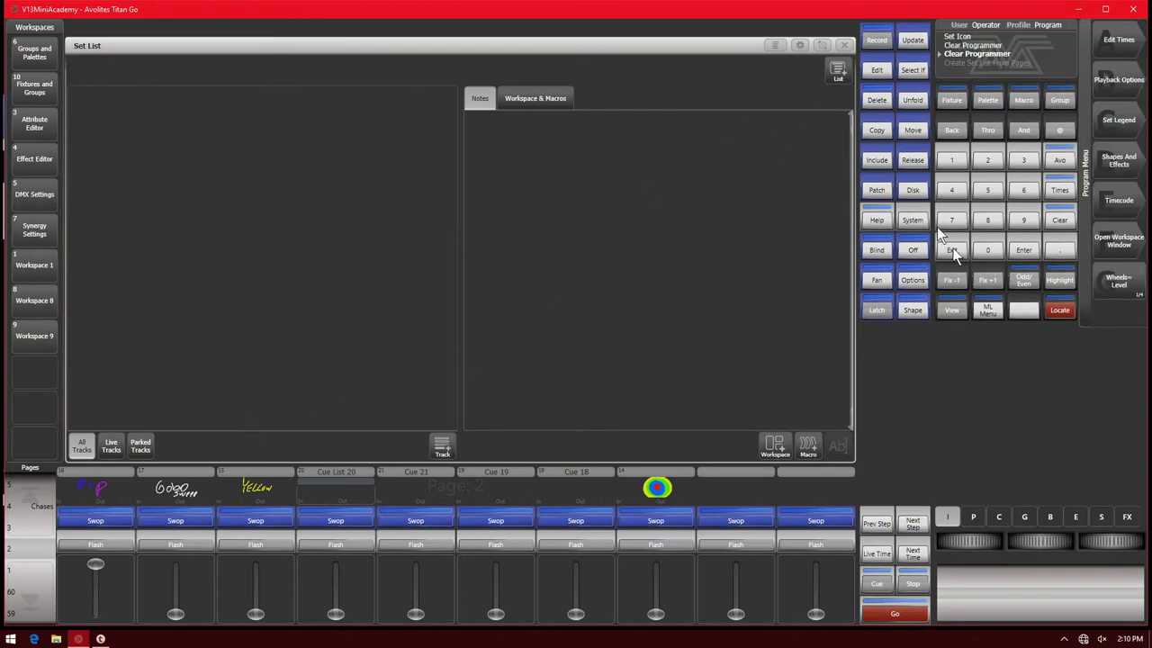
Step: Create a new empty set list named lit 1
{"action": "left_click", "coordinate": [838, 72]}
{"action": "left_click", "coordinate": [871, 72]}
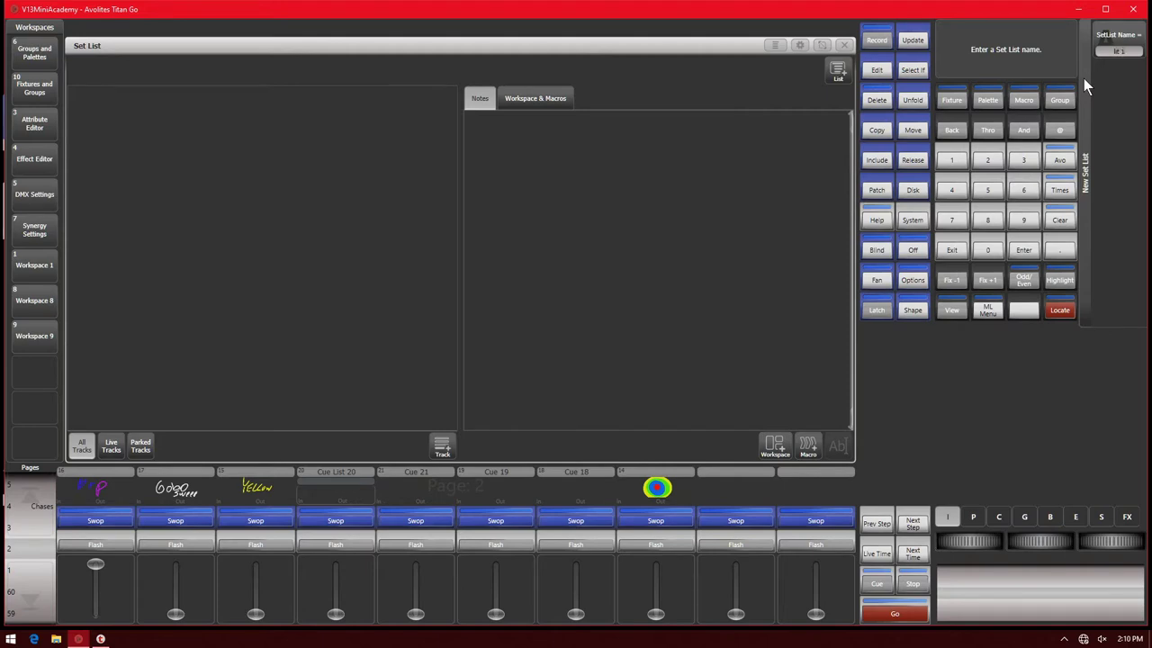
{"action": "key", "text": "Return"}
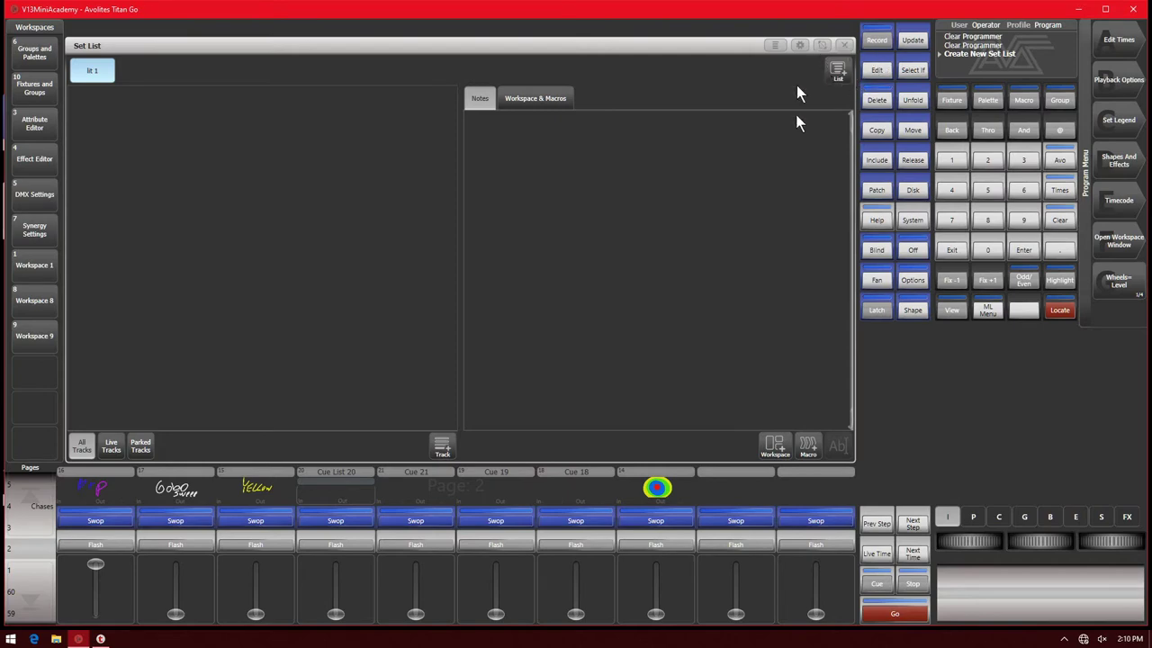
Step: Add playback pages 1 and 2 to the set list as Track 1 and Track 2
{"action": "left_click", "coordinate": [32, 601]}
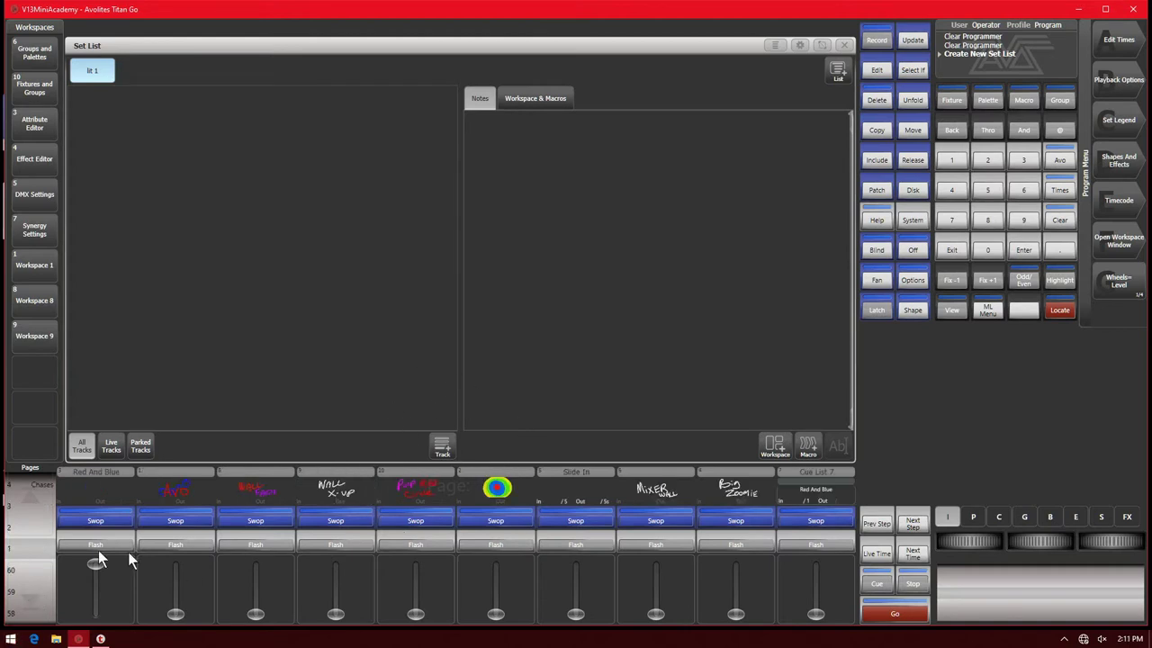
{"action": "left_click", "coordinate": [445, 450]}
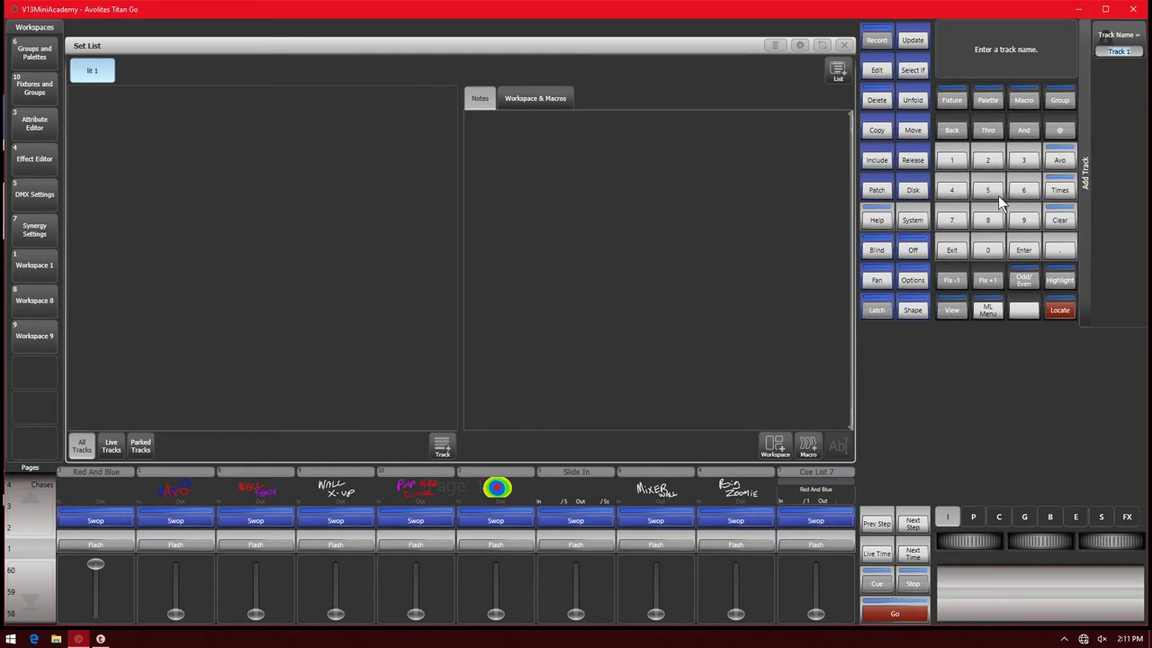
{"action": "left_click", "coordinate": [1021, 250]}
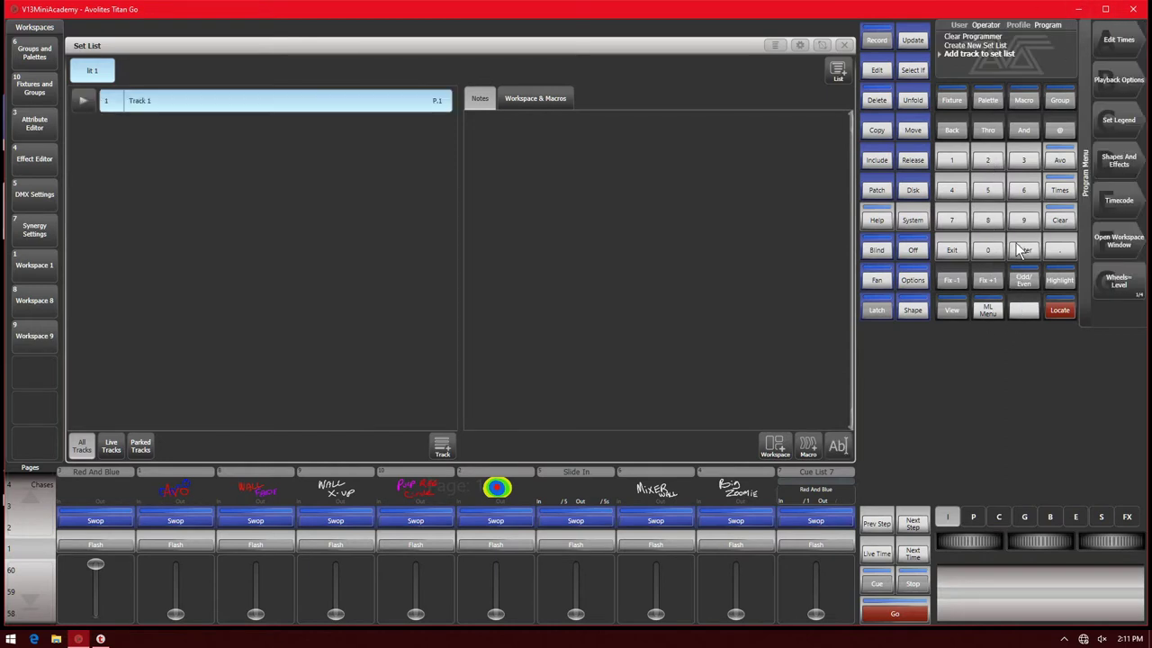
{"action": "left_click", "coordinate": [26, 511]}
{"action": "left_click", "coordinate": [442, 446]}
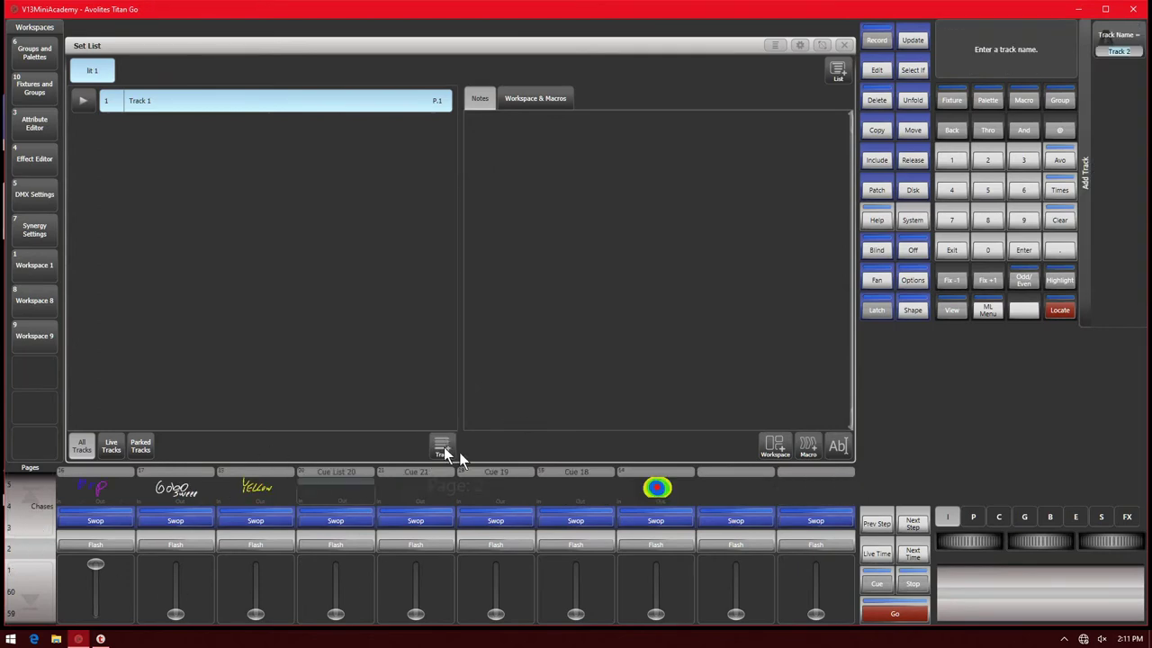
{"action": "left_click", "coordinate": [1026, 251]}
Step: Add playback pages 3 and 4 to the set list as Track 3 and Chases
{"action": "left_click", "coordinate": [45, 538]}
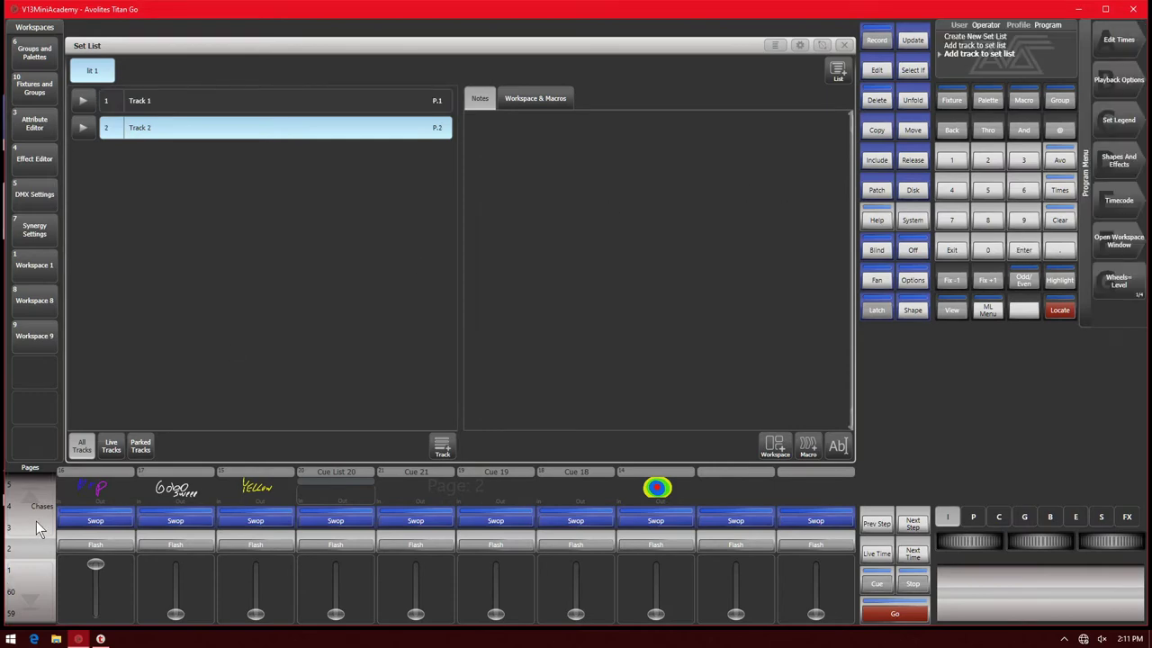
{"action": "left_click", "coordinate": [446, 455]}
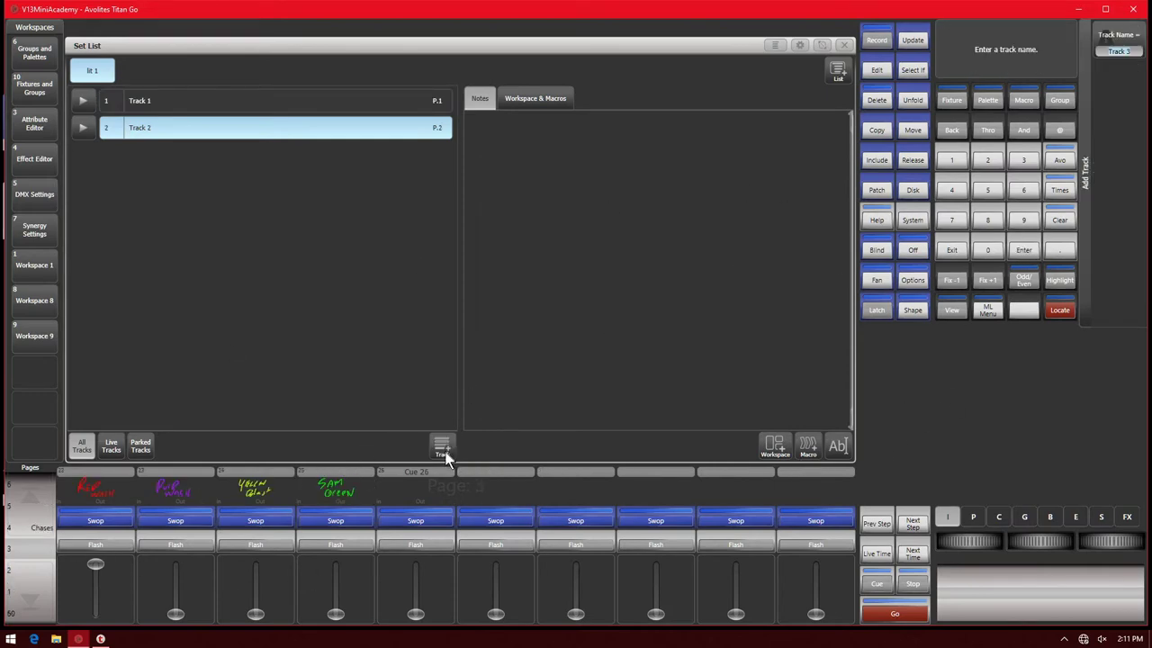
{"action": "left_click", "coordinate": [1025, 253]}
{"action": "left_click", "coordinate": [34, 522]}
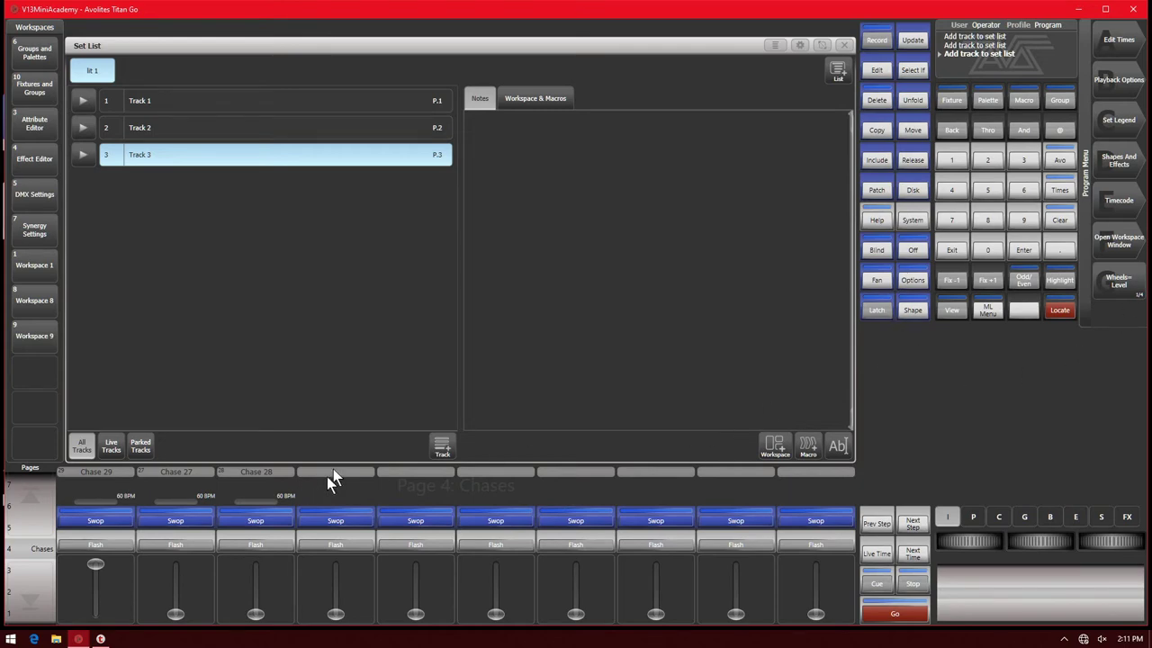
{"action": "left_click", "coordinate": [442, 446]}
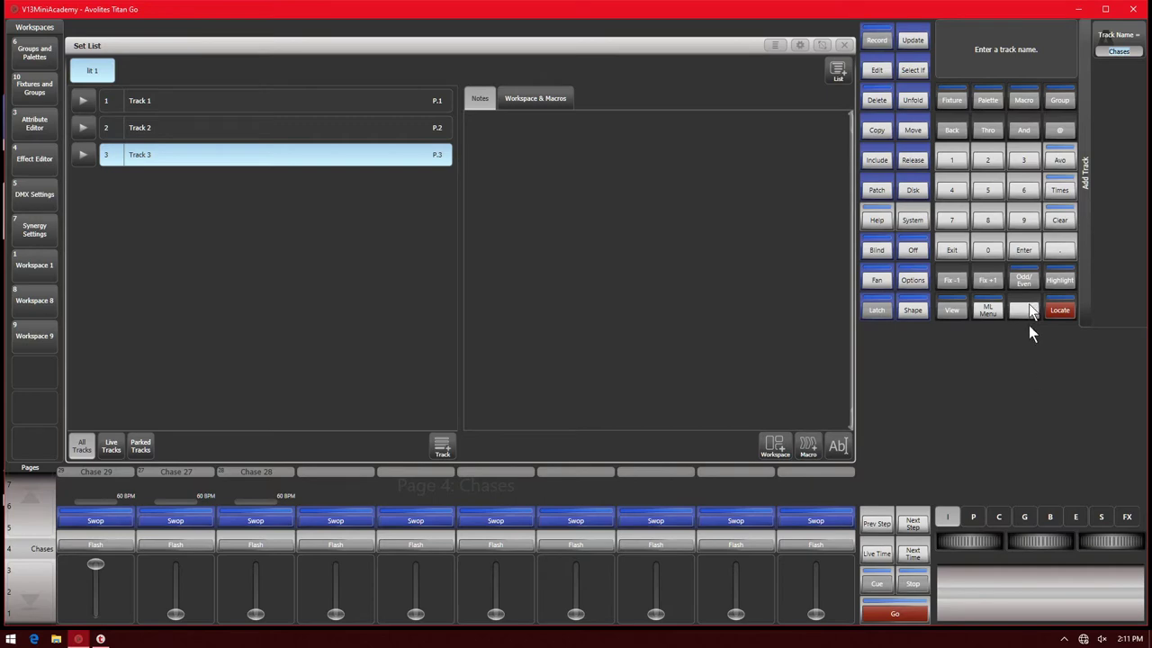
{"action": "left_click", "coordinate": [1024, 251]}
Step: Go to playback page 5 and inspect its page legend and page number options, leaving both unchanged
{"action": "left_click", "coordinate": [42, 499]}
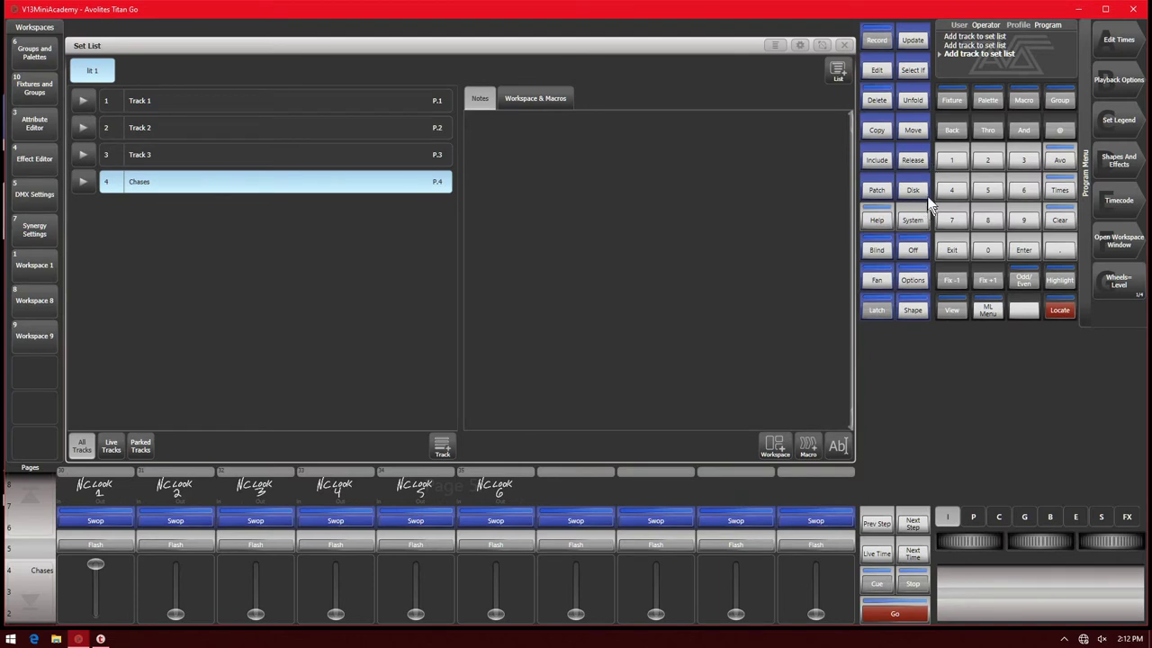
{"action": "left_click", "coordinate": [1118, 132]}
{"action": "left_click", "coordinate": [1112, 53]}
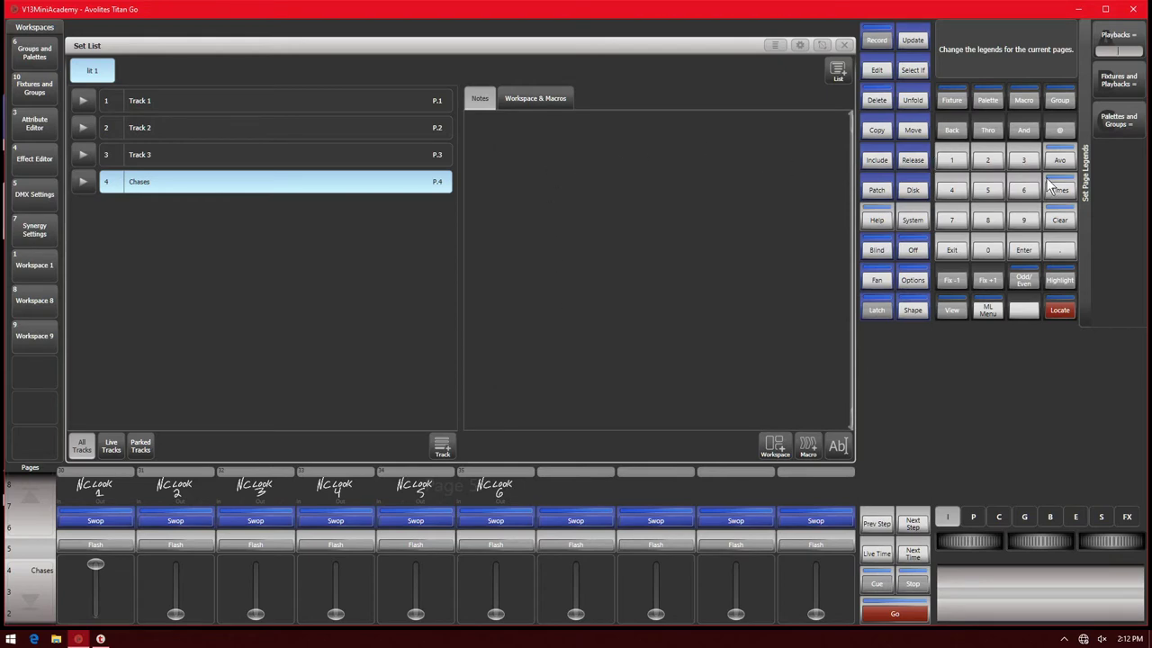
{"action": "left_click", "coordinate": [951, 257]}
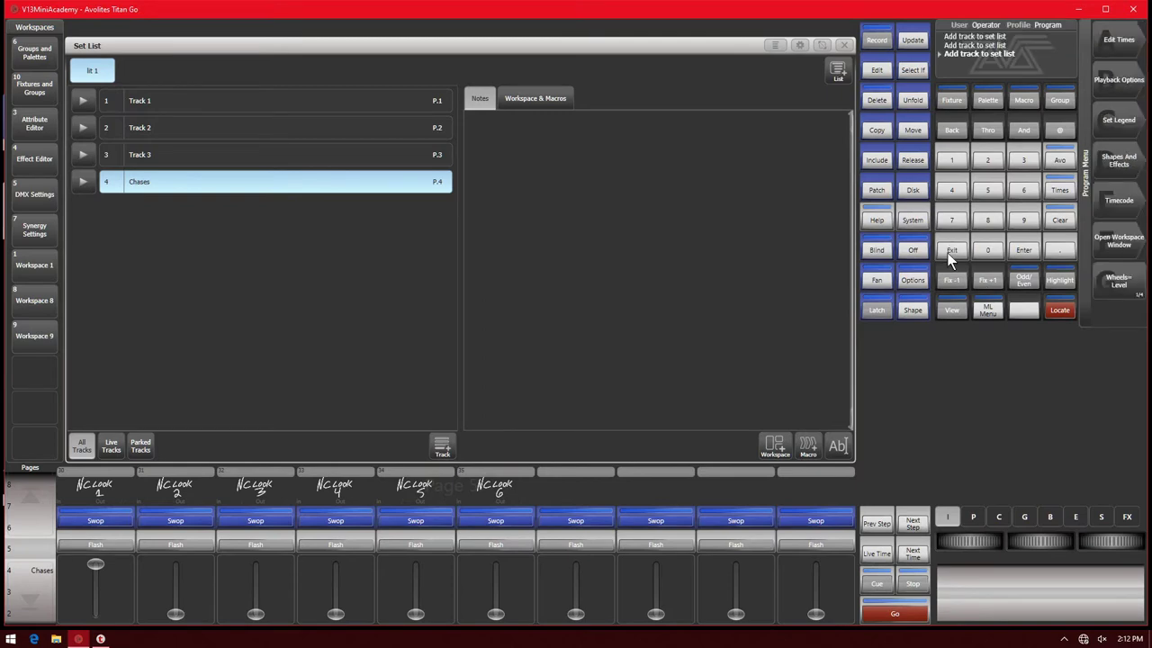
{"action": "left_click", "coordinate": [1124, 127]}
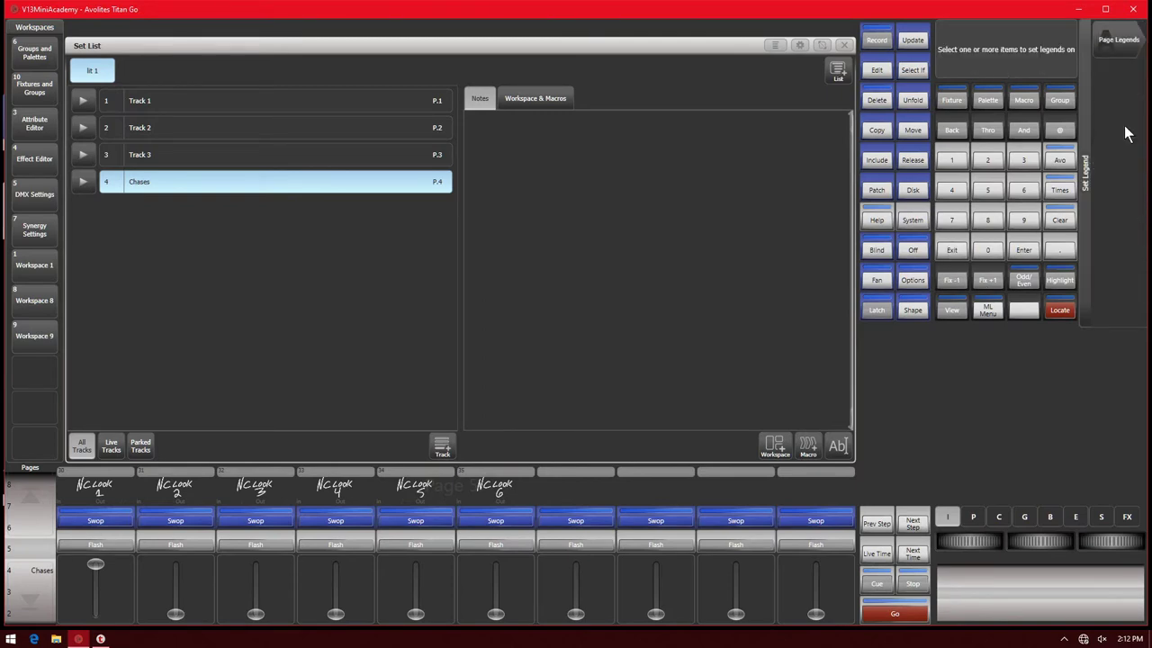
{"action": "left_click", "coordinate": [1129, 45]}
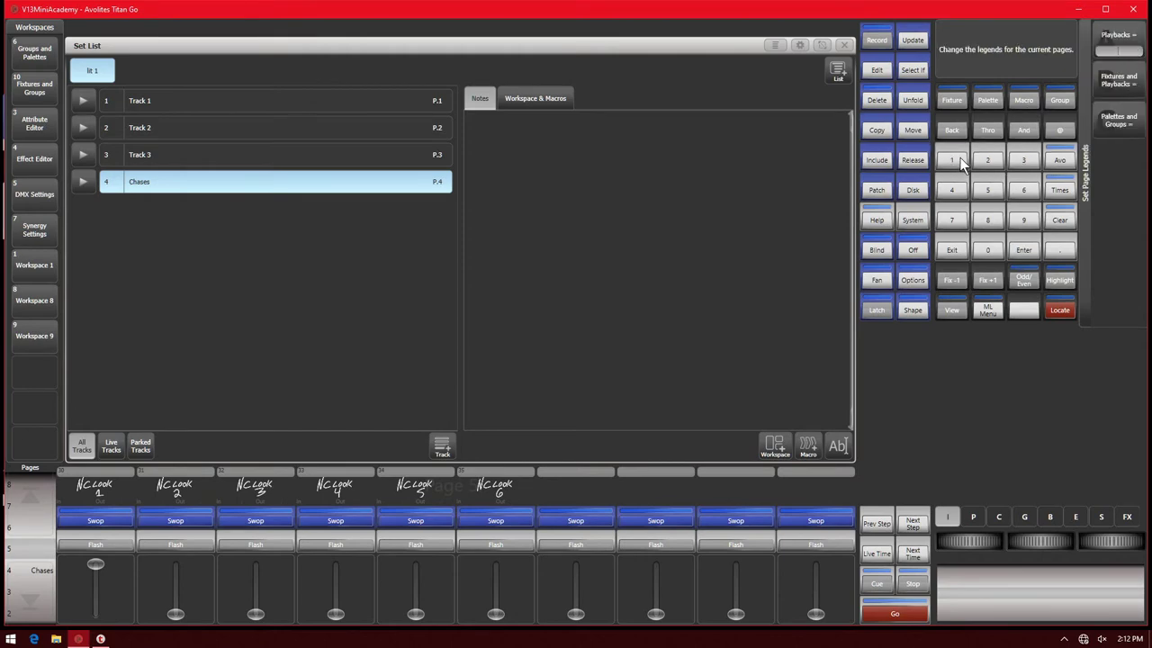
{"action": "left_click", "coordinate": [29, 545]}
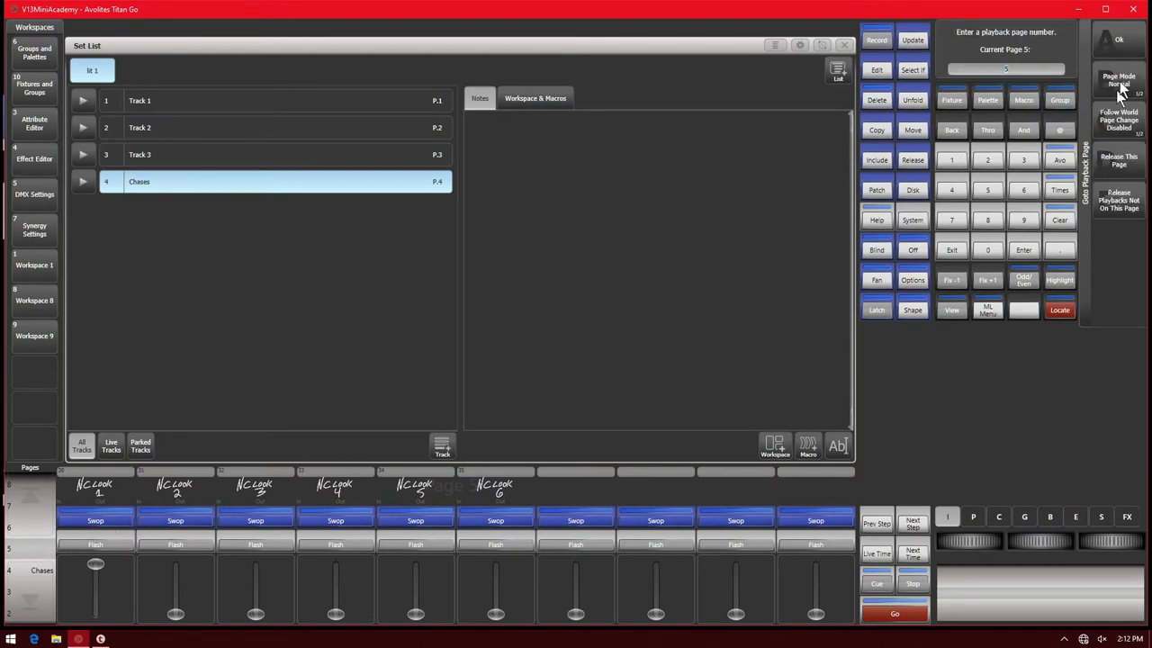
{"action": "left_click", "coordinate": [1120, 43]}
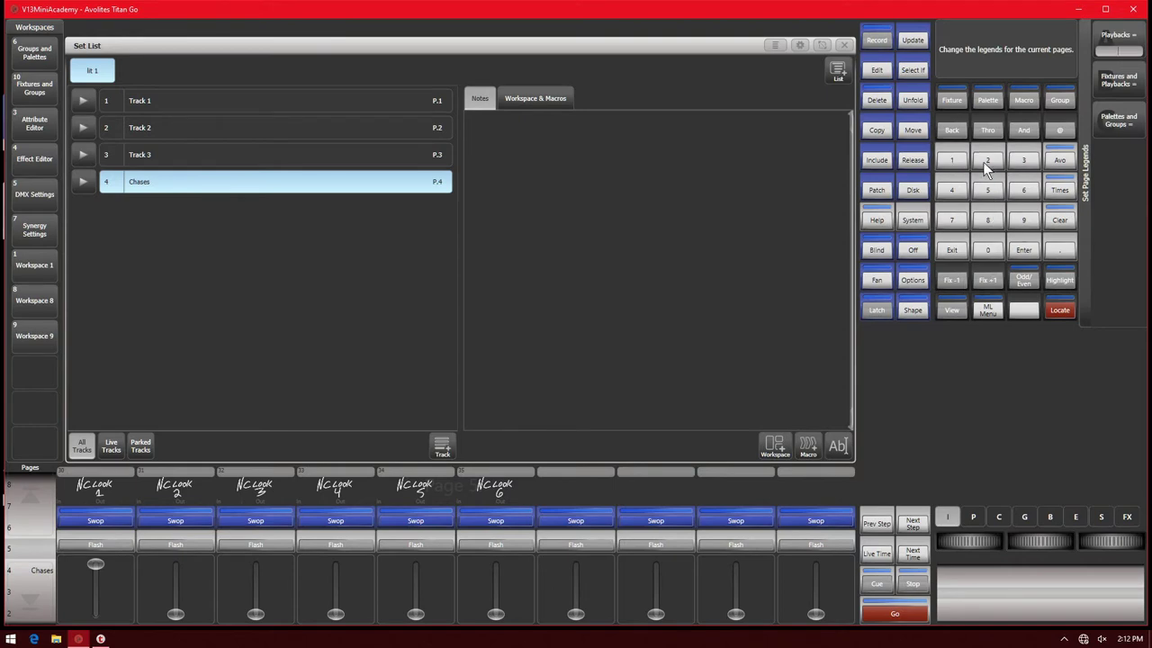
{"action": "left_click", "coordinate": [954, 255]}
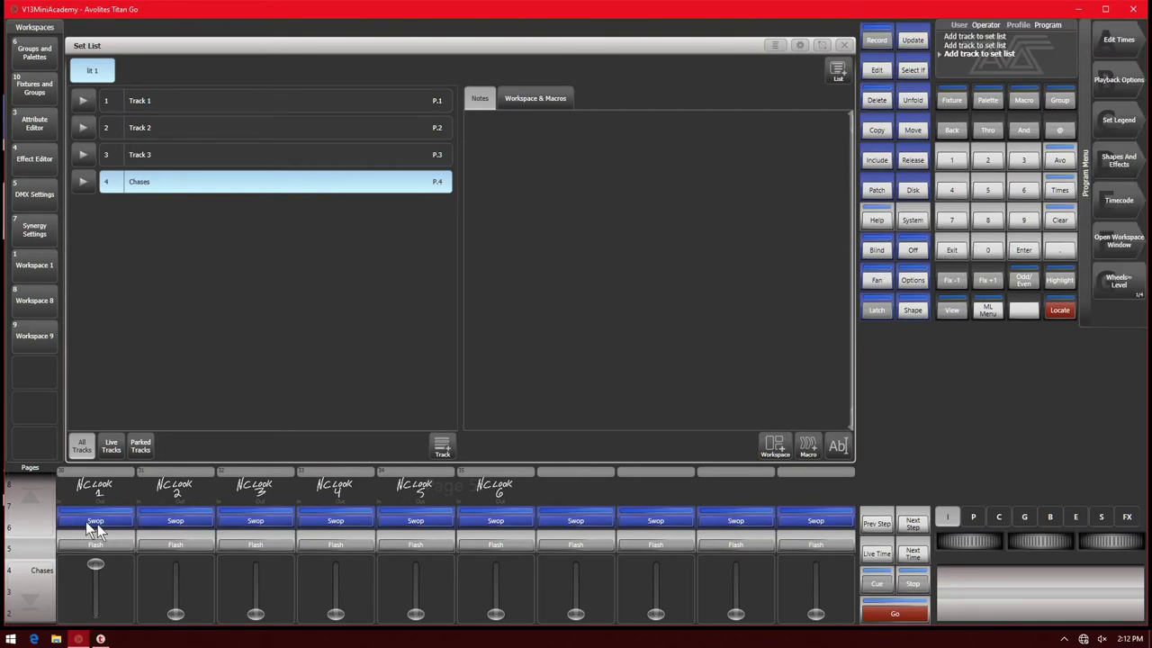
Step: Add playback page 5 to the set list as Track 5
{"action": "left_click", "coordinate": [25, 514]}
{"action": "left_click", "coordinate": [27, 583]}
{"action": "left_click", "coordinate": [25, 584]}
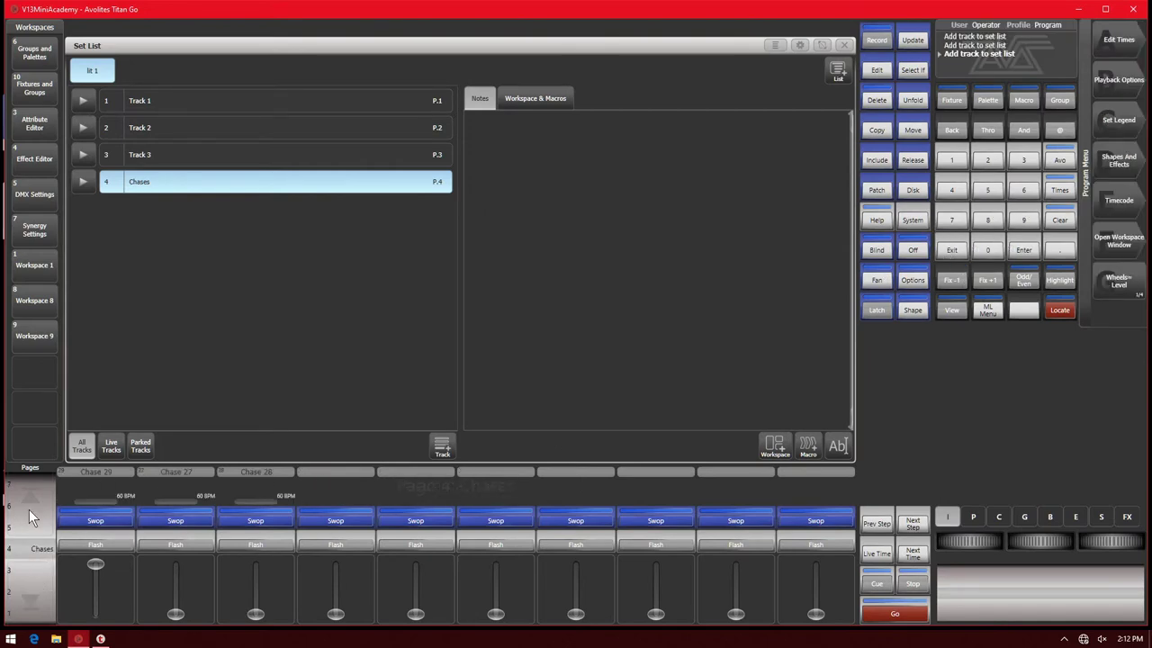
{"action": "left_click", "coordinate": [29, 509]}
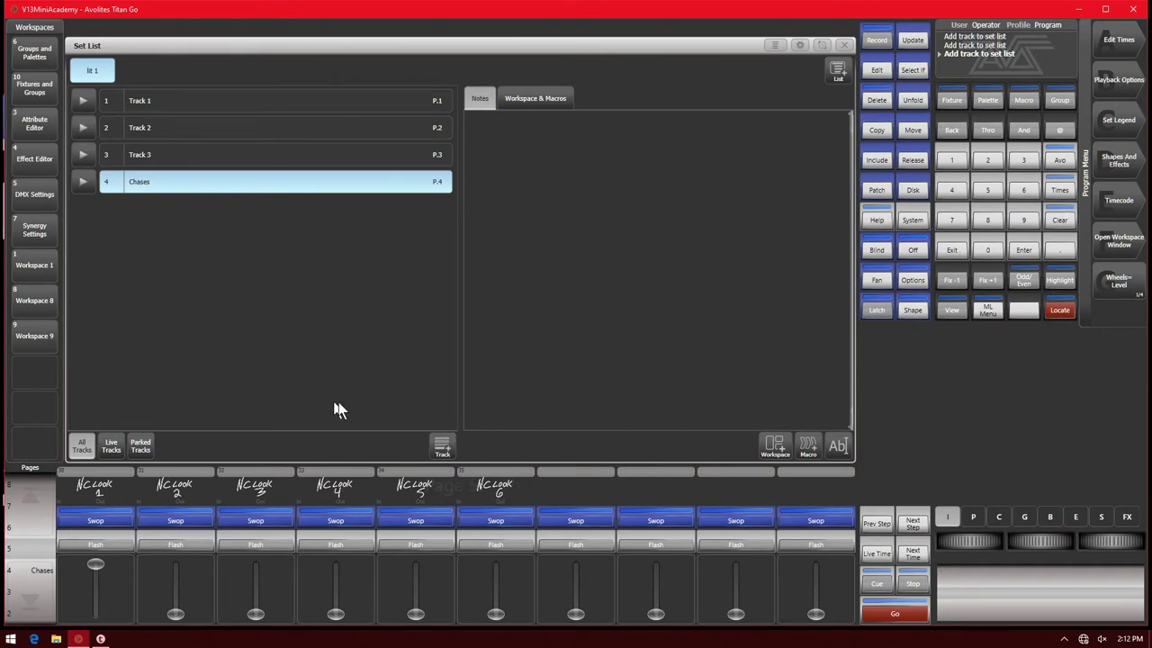
{"action": "left_click", "coordinate": [443, 444]}
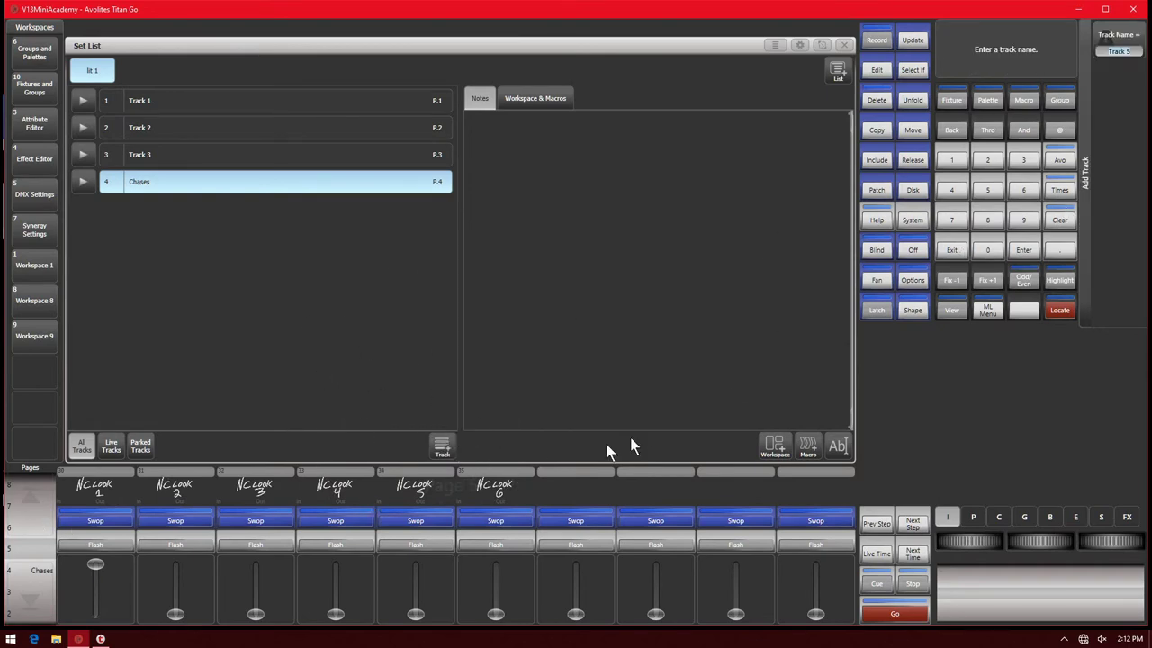
{"action": "left_click", "coordinate": [1022, 251]}
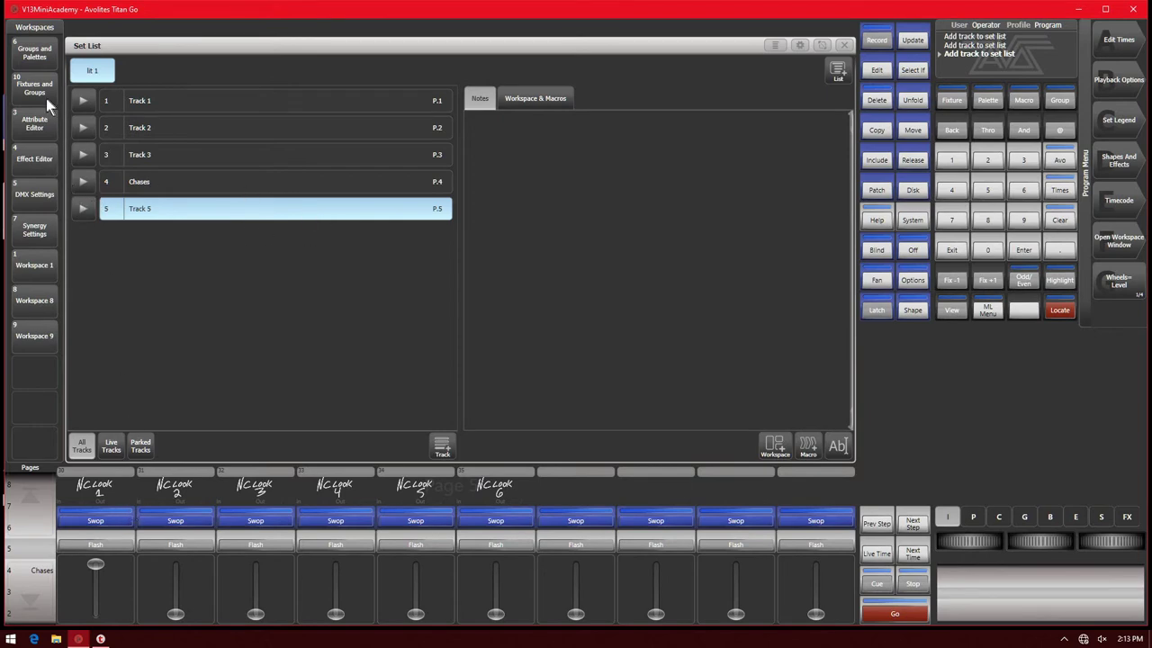
Step: Fire Track 2, Track 1, Chases, Track 2, Track 3 and Track 5 to recall their playback pages out of order
{"action": "left_click", "coordinate": [81, 130]}
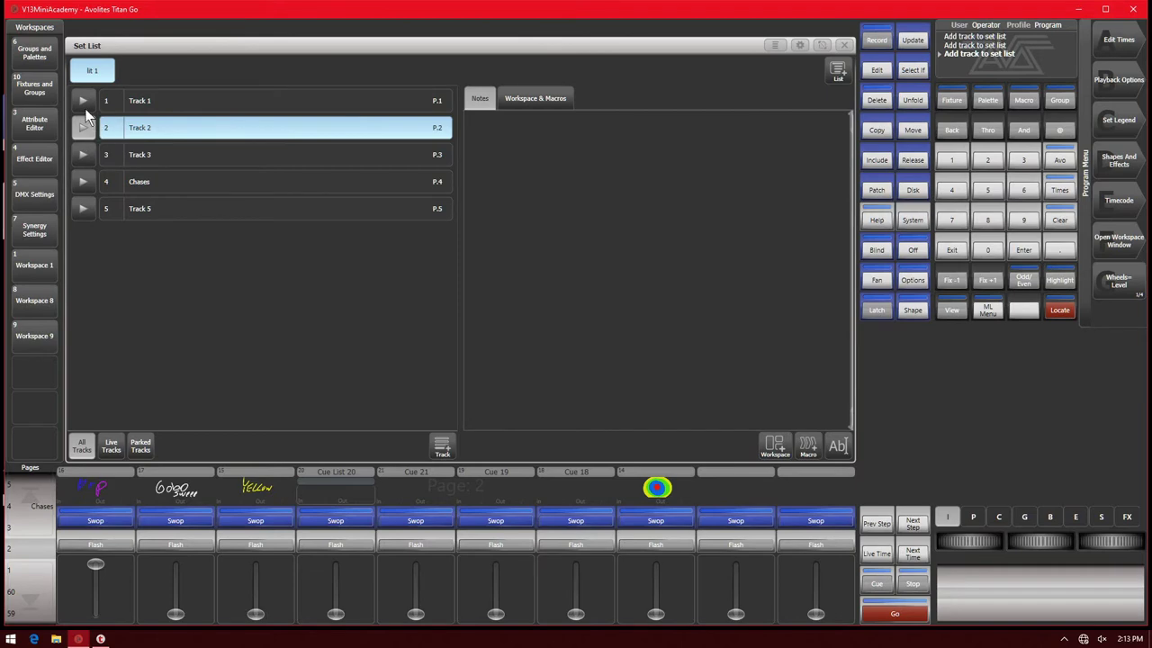
{"action": "left_click", "coordinate": [84, 100]}
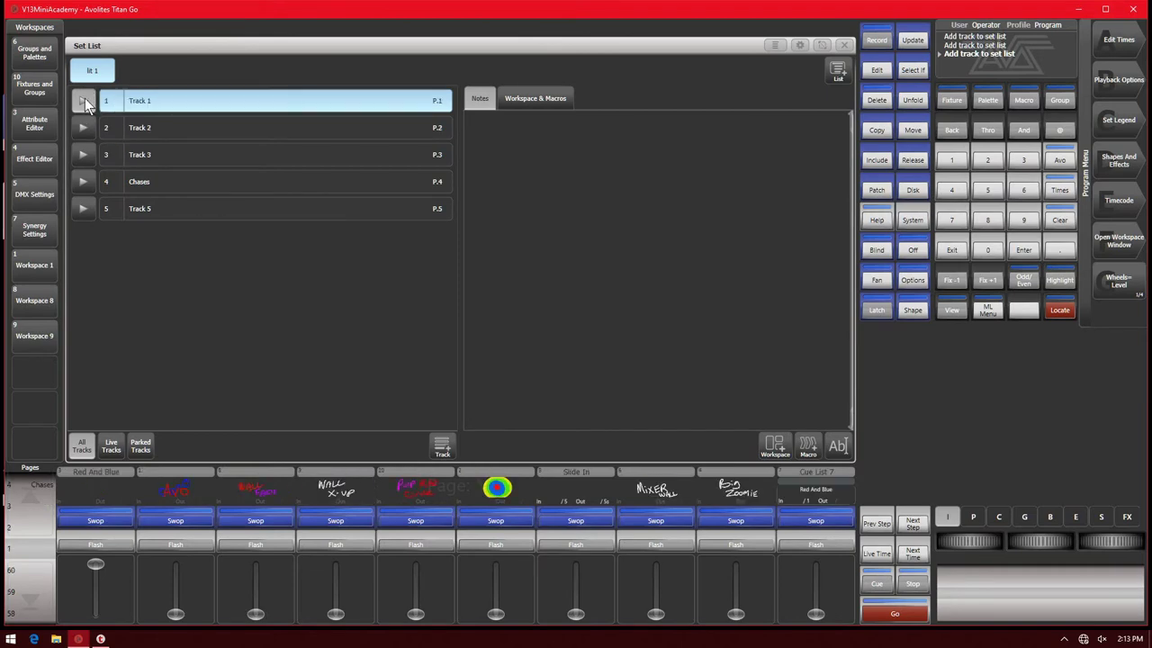
{"action": "left_click", "coordinate": [89, 182]}
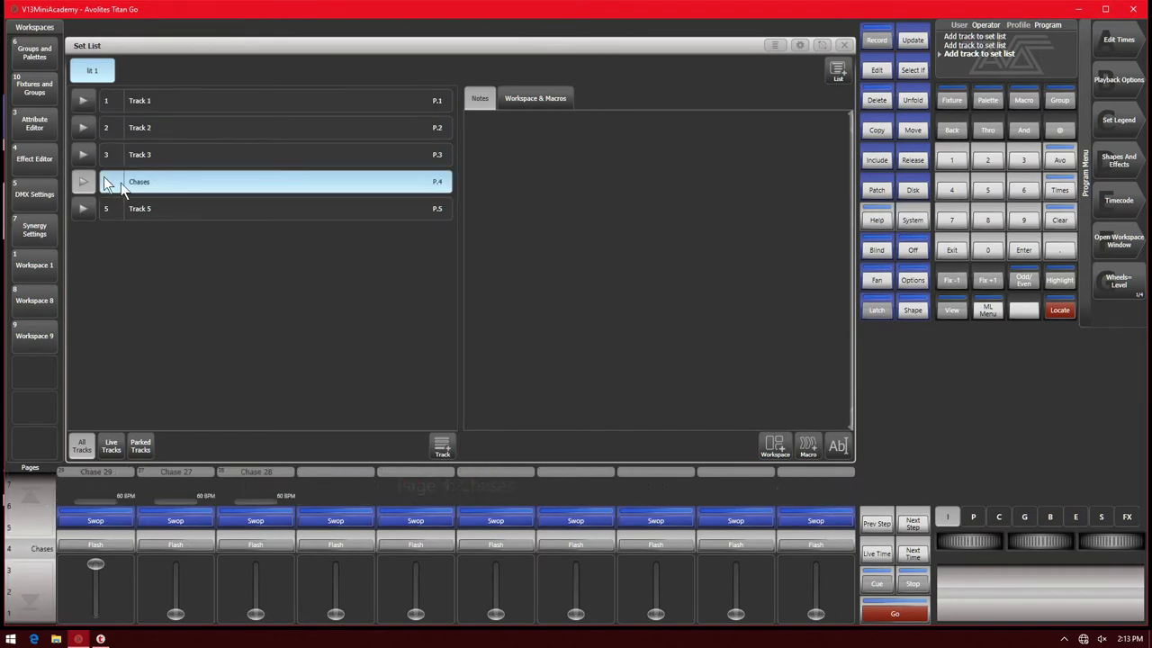
{"action": "left_click", "coordinate": [83, 127]}
{"action": "left_click", "coordinate": [82, 153]}
{"action": "left_click", "coordinate": [86, 208]}
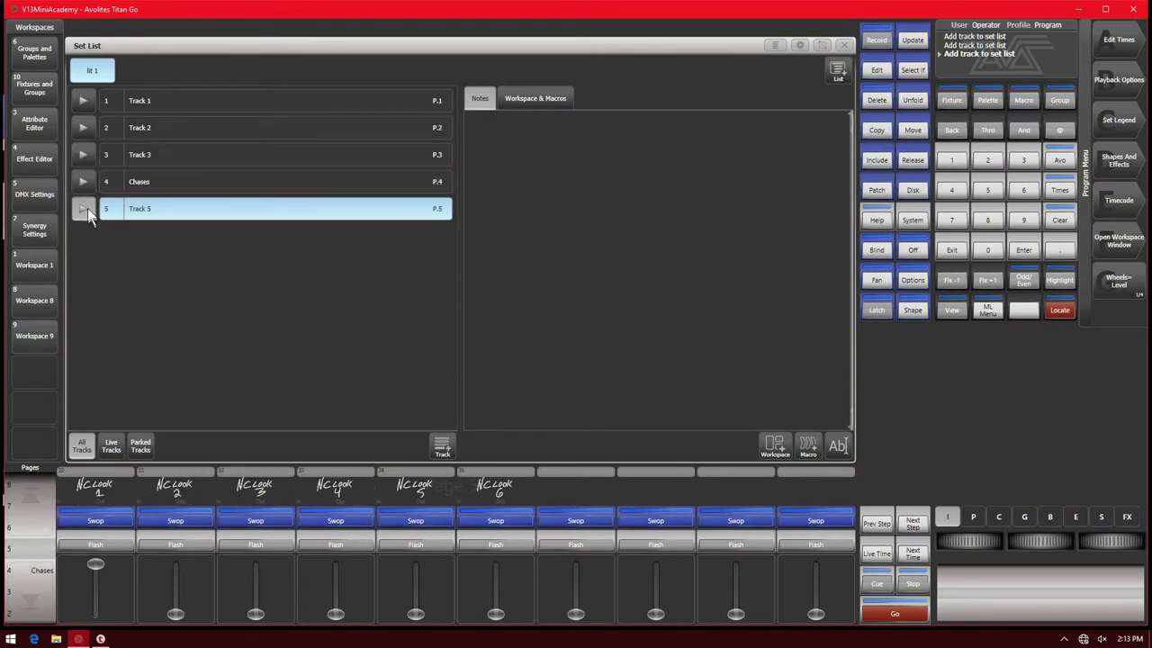
Step: Fire the set list tracks in sequence from Chases back to Track 1, forward again to Chases, and finish on Track 2
{"action": "left_click", "coordinate": [84, 181]}
{"action": "left_click", "coordinate": [81, 154]}
{"action": "left_click", "coordinate": [81, 127]}
{"action": "left_click", "coordinate": [82, 100]}
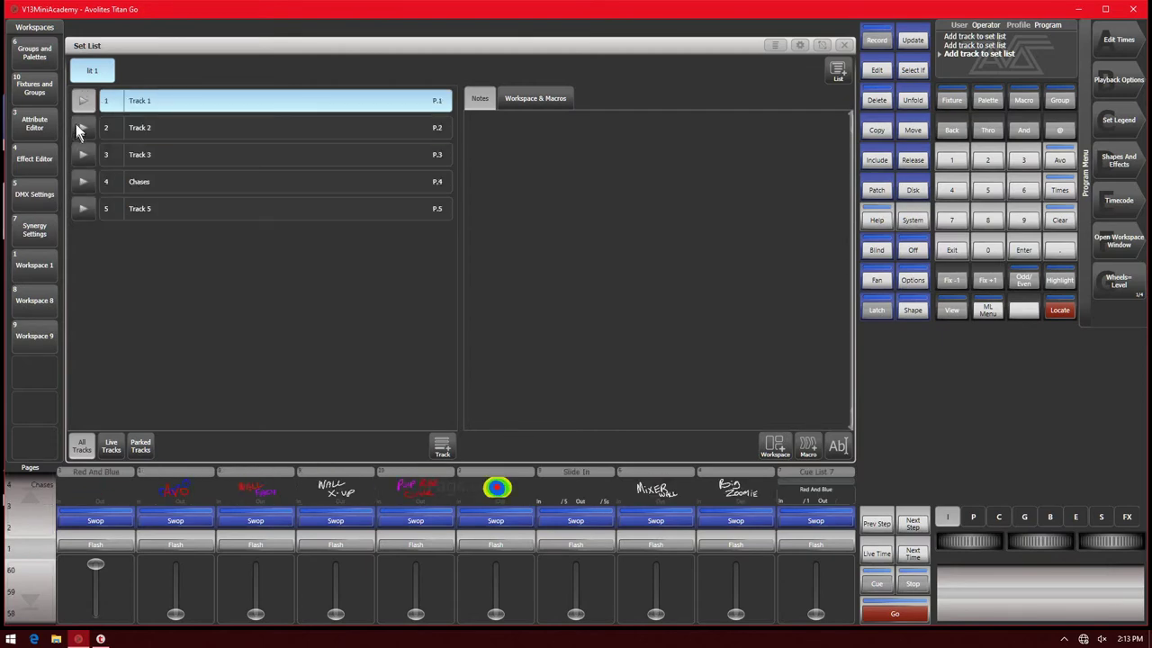
{"action": "left_click", "coordinate": [83, 127]}
{"action": "left_click", "coordinate": [97, 158]}
{"action": "left_click", "coordinate": [83, 181]}
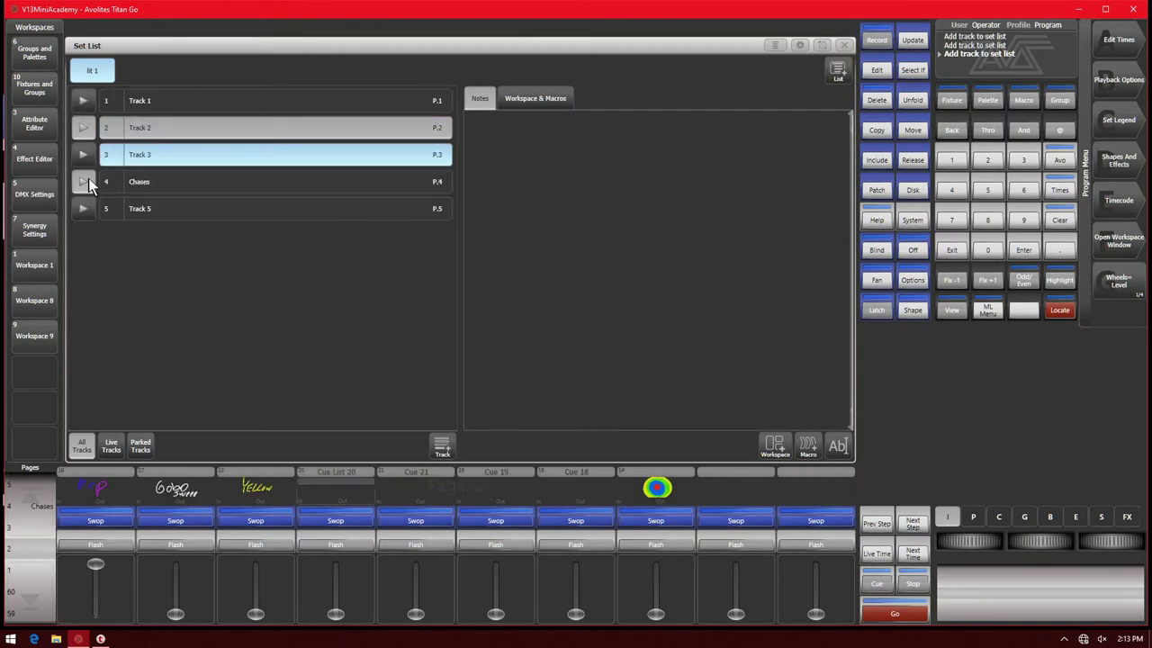
{"action": "left_click", "coordinate": [88, 131]}
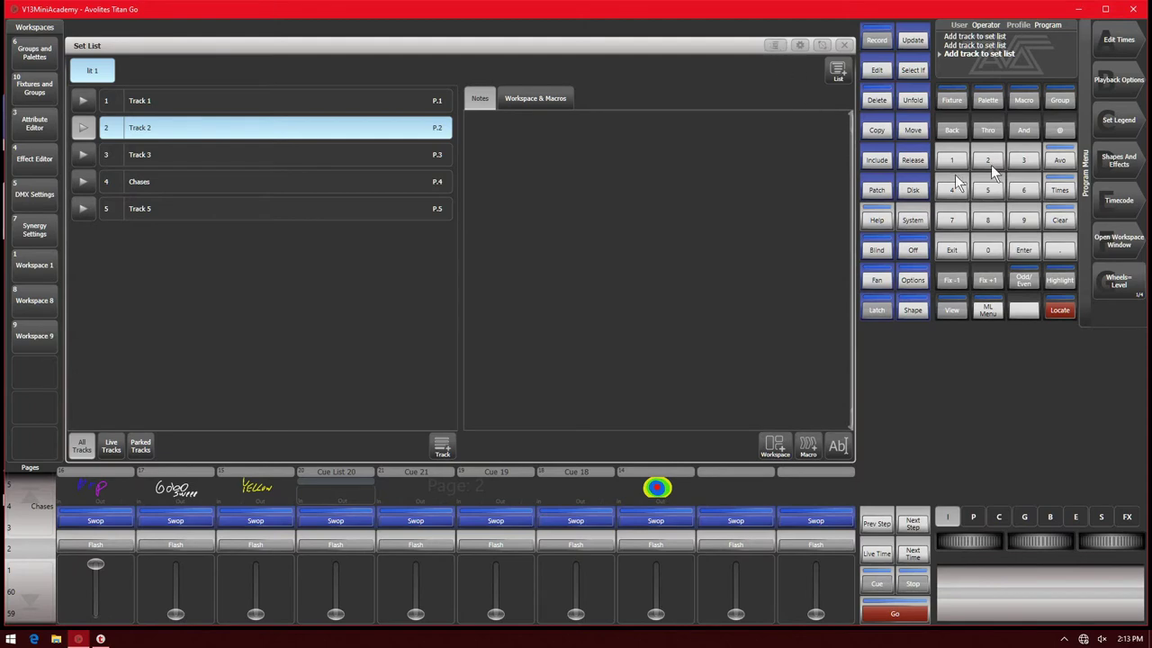
Step: Change the set list's Page Mode from Normal to Set List
{"action": "left_click", "coordinate": [775, 44]}
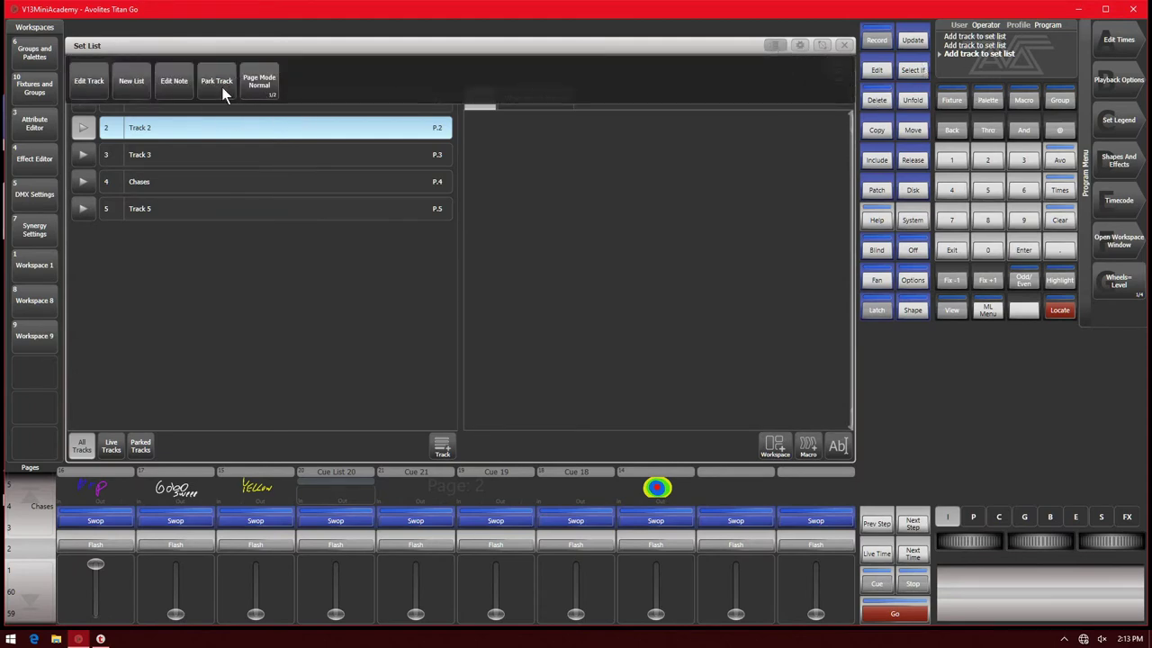
{"action": "left_click", "coordinate": [259, 87]}
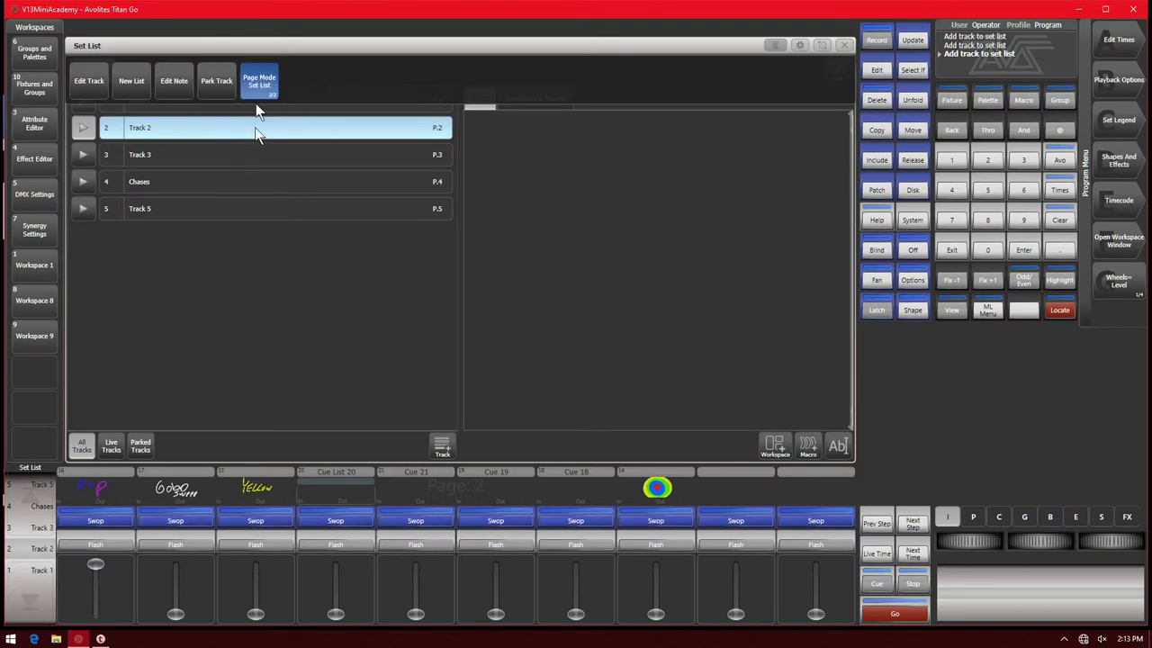
{"action": "left_click", "coordinate": [767, 44]}
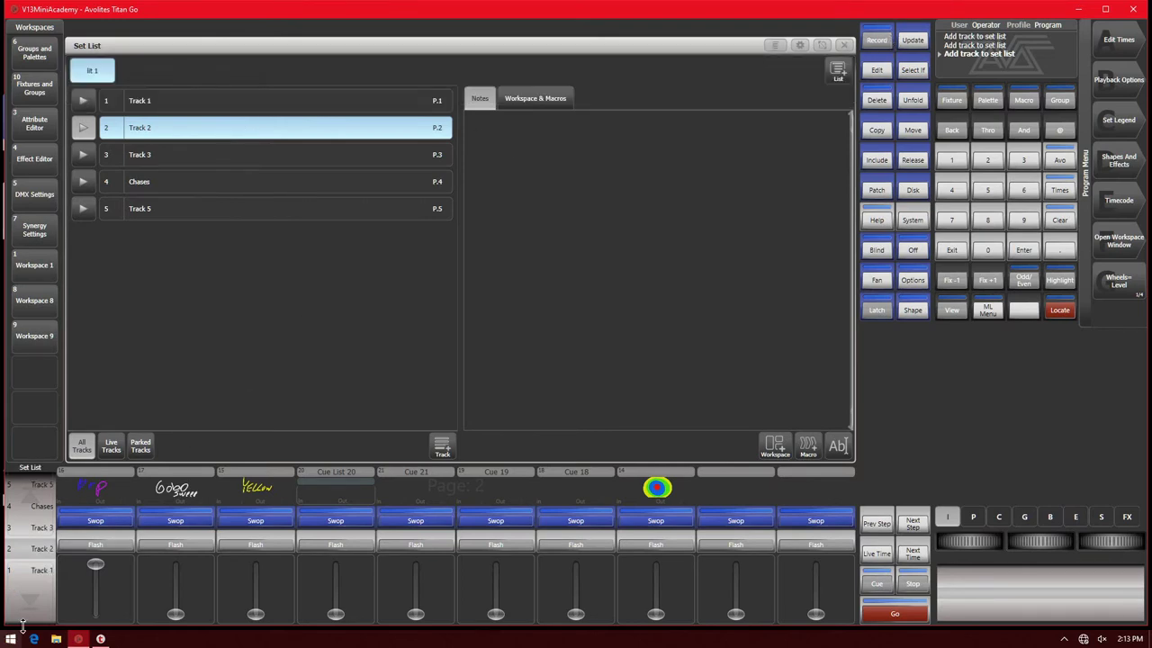
Step: Step the playback pages up and down through the set list tracks, finishing on Track 3
{"action": "left_click", "coordinate": [30, 595]}
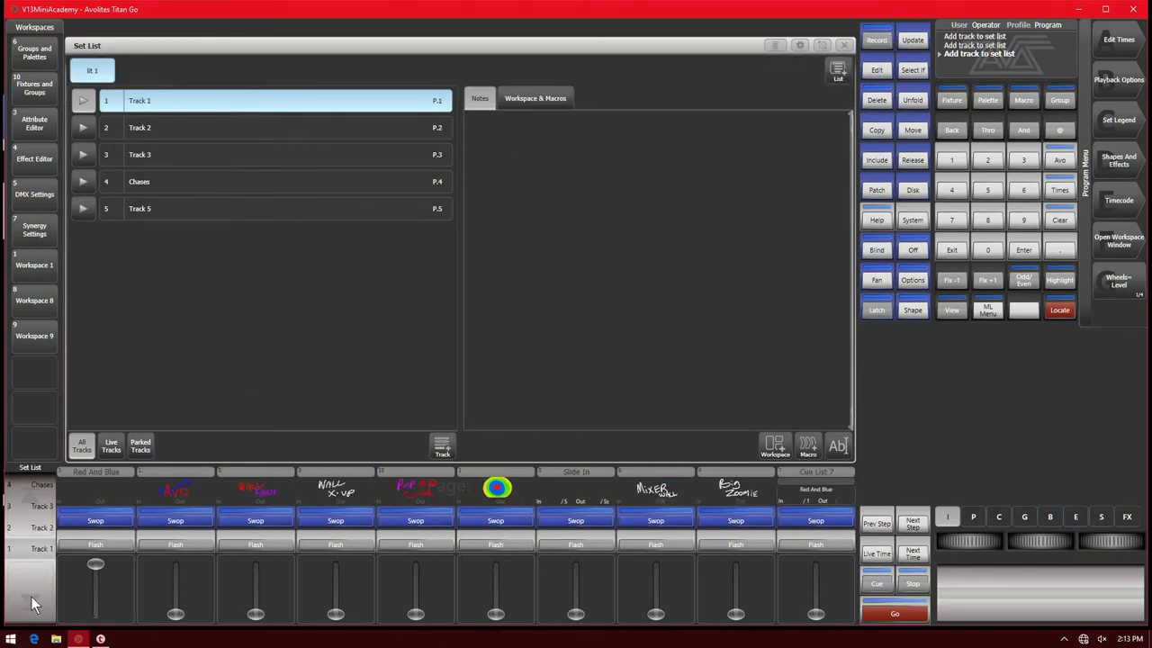
{"action": "left_click", "coordinate": [37, 493]}
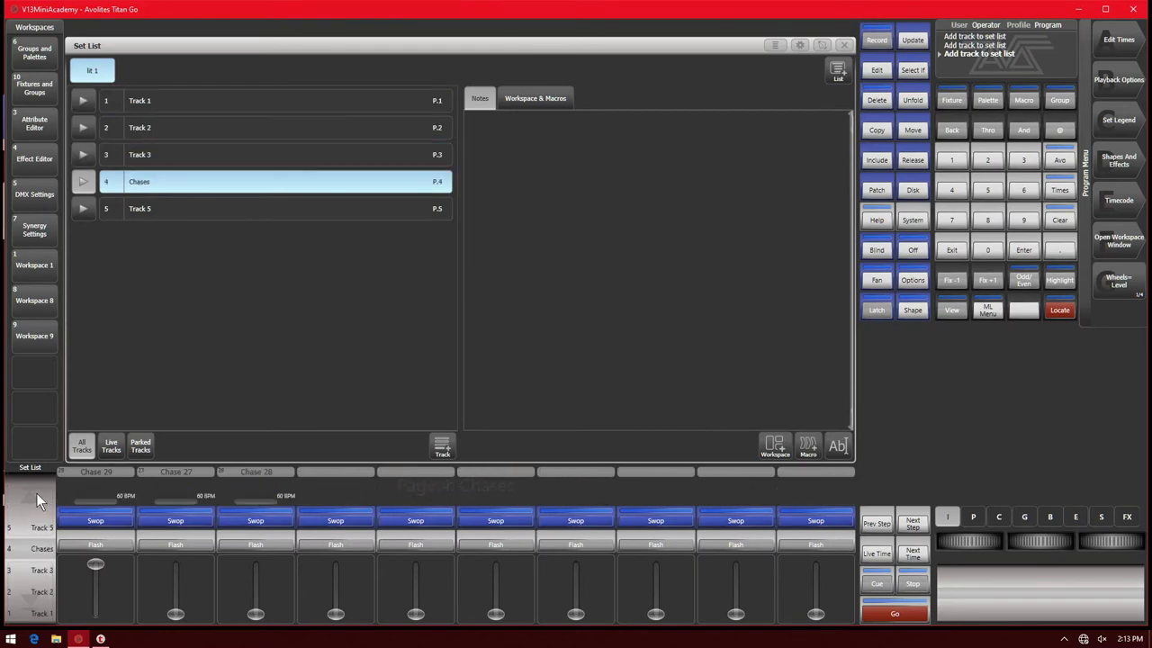
{"action": "left_click", "coordinate": [29, 592]}
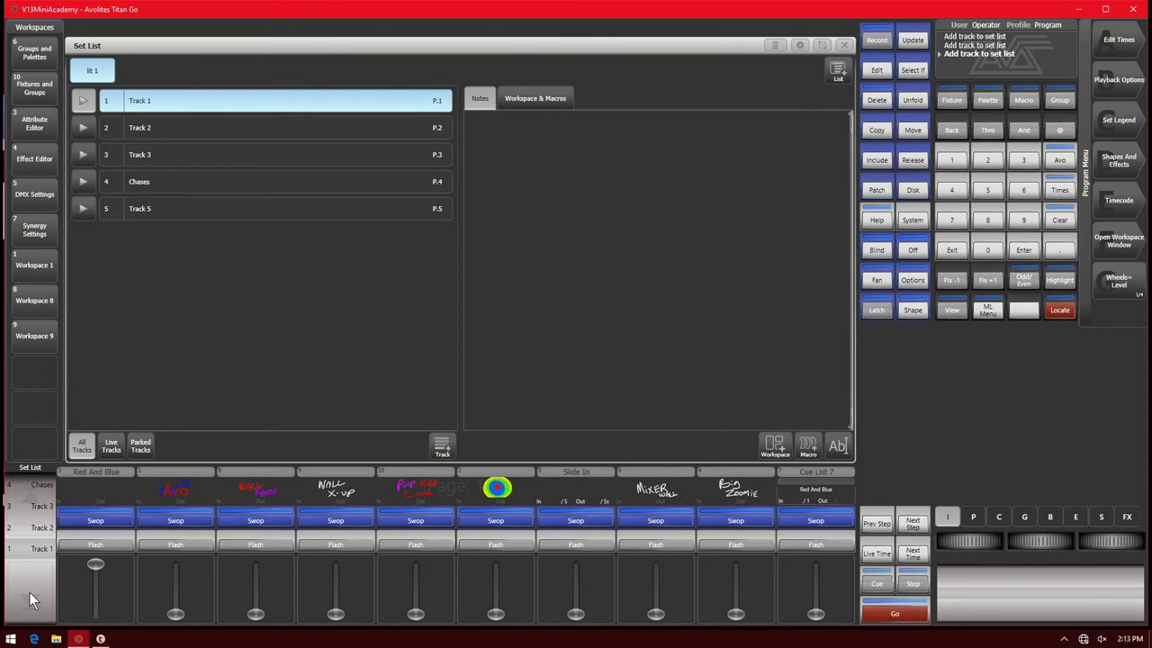
{"action": "left_click", "coordinate": [36, 505]}
{"action": "left_click", "coordinate": [43, 596]}
{"action": "left_click", "coordinate": [32, 515]}
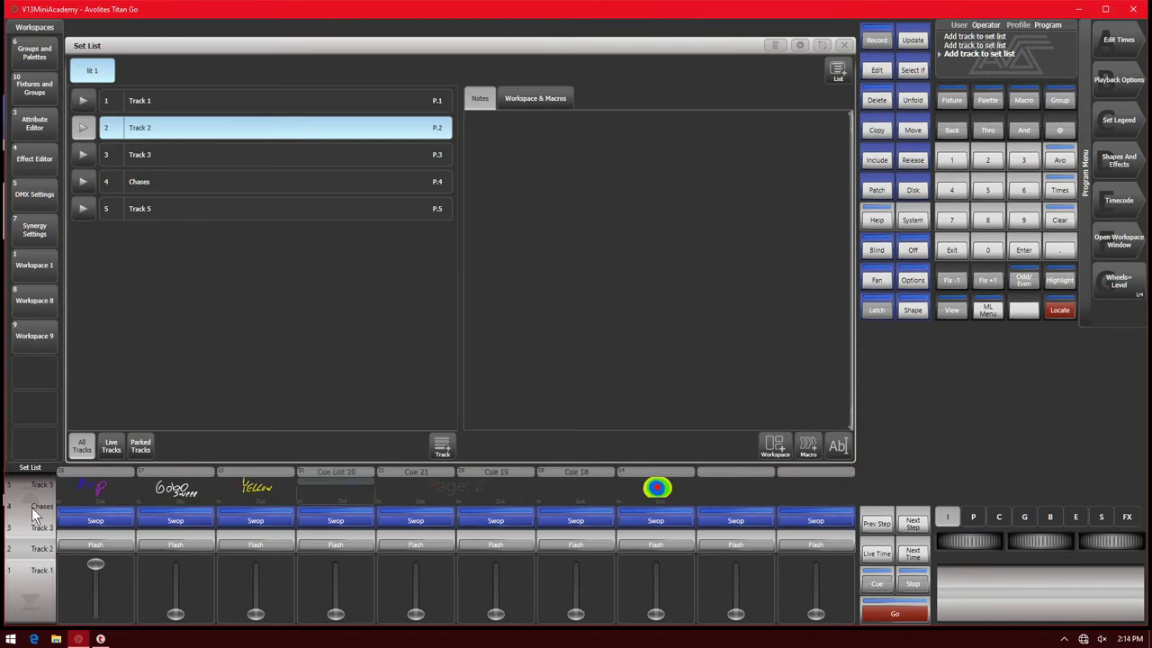
{"action": "left_click", "coordinate": [33, 513]}
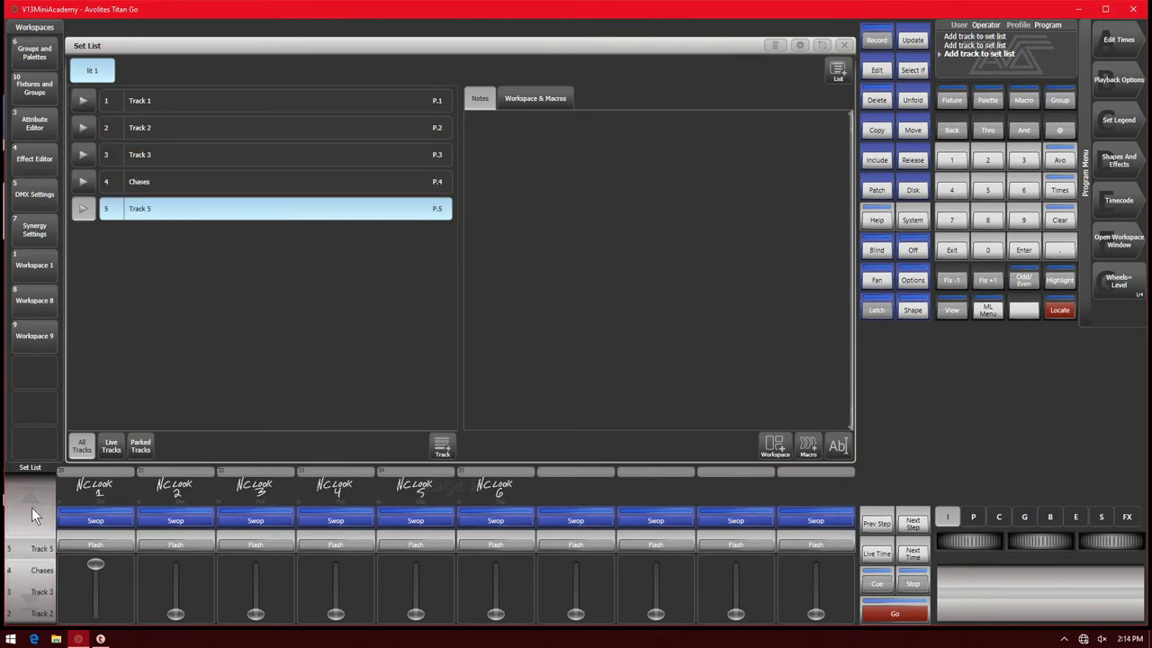
{"action": "left_click", "coordinate": [21, 593]}
{"action": "left_click", "coordinate": [20, 593]}
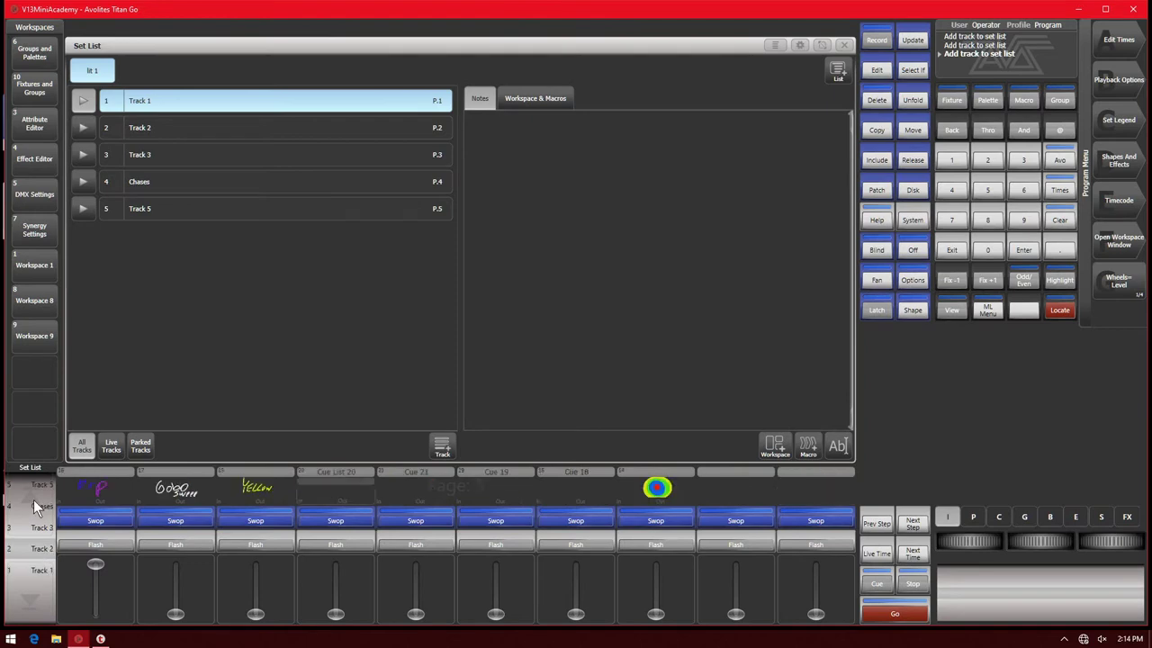
{"action": "left_click_drag", "start_coordinate": [33, 499], "coordinate": [30, 584]}
{"action": "left_click", "coordinate": [31, 587]}
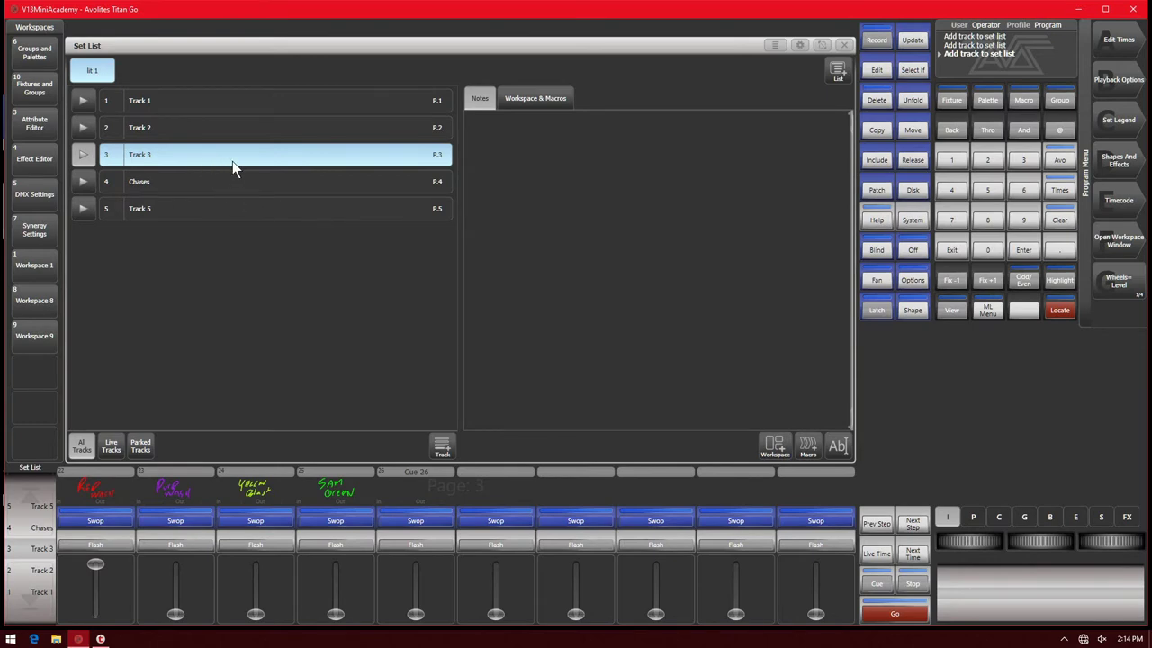
Step: Park Track 3 in the set list
{"action": "left_click", "coordinate": [777, 45]}
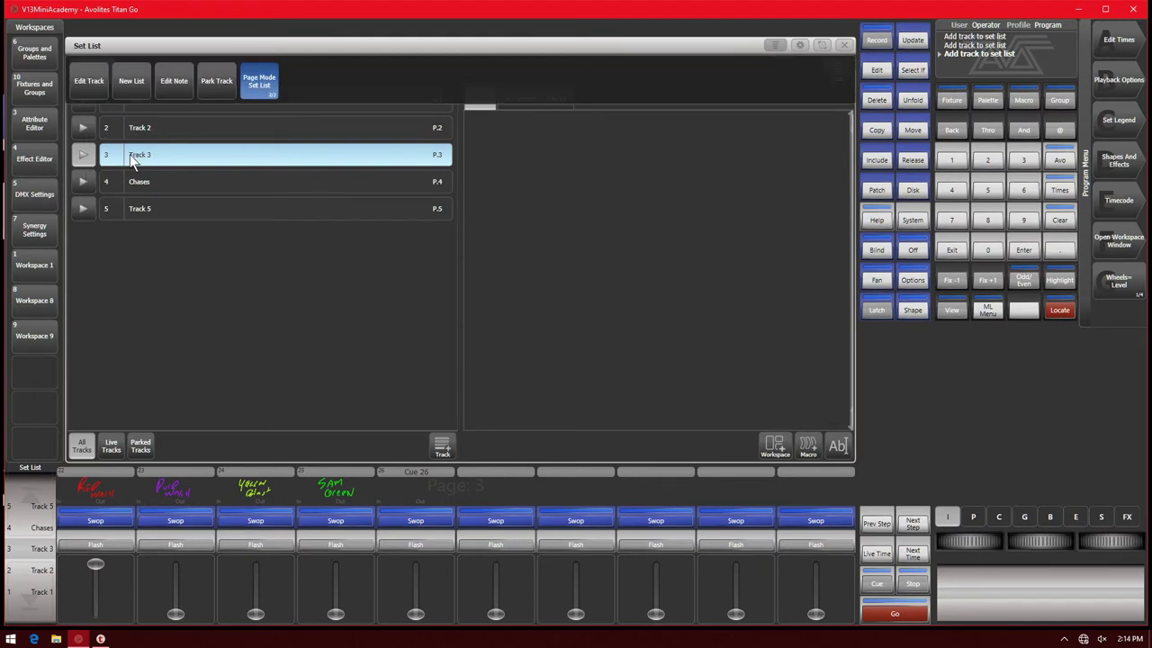
{"action": "left_click", "coordinate": [213, 81]}
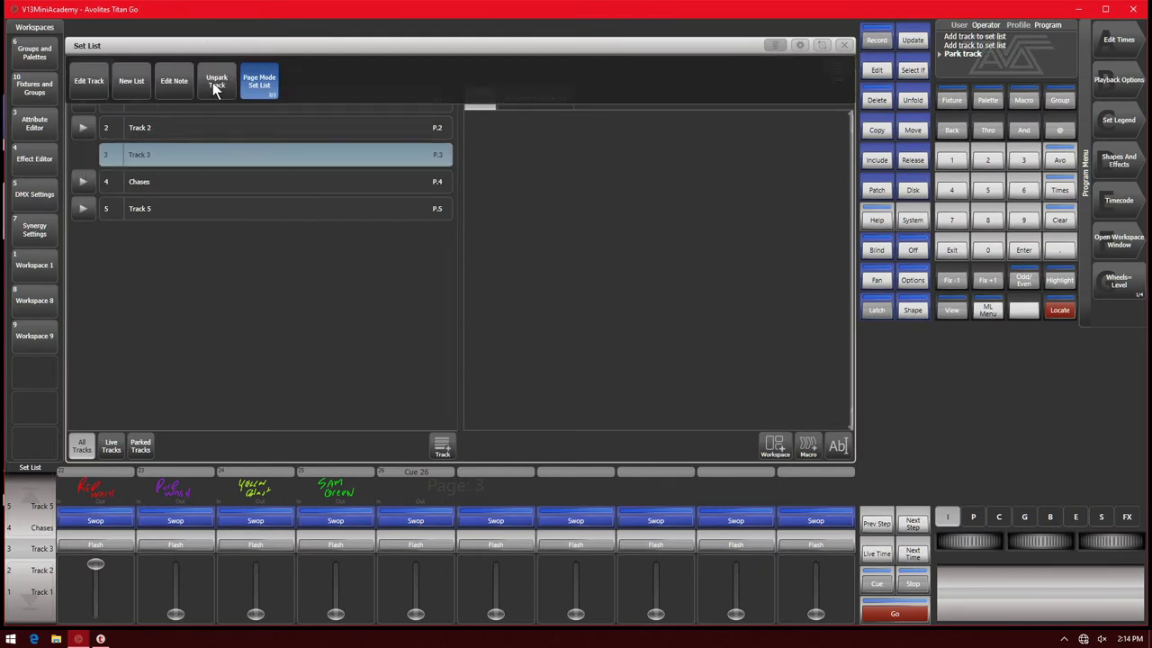
{"action": "left_click", "coordinate": [770, 47]}
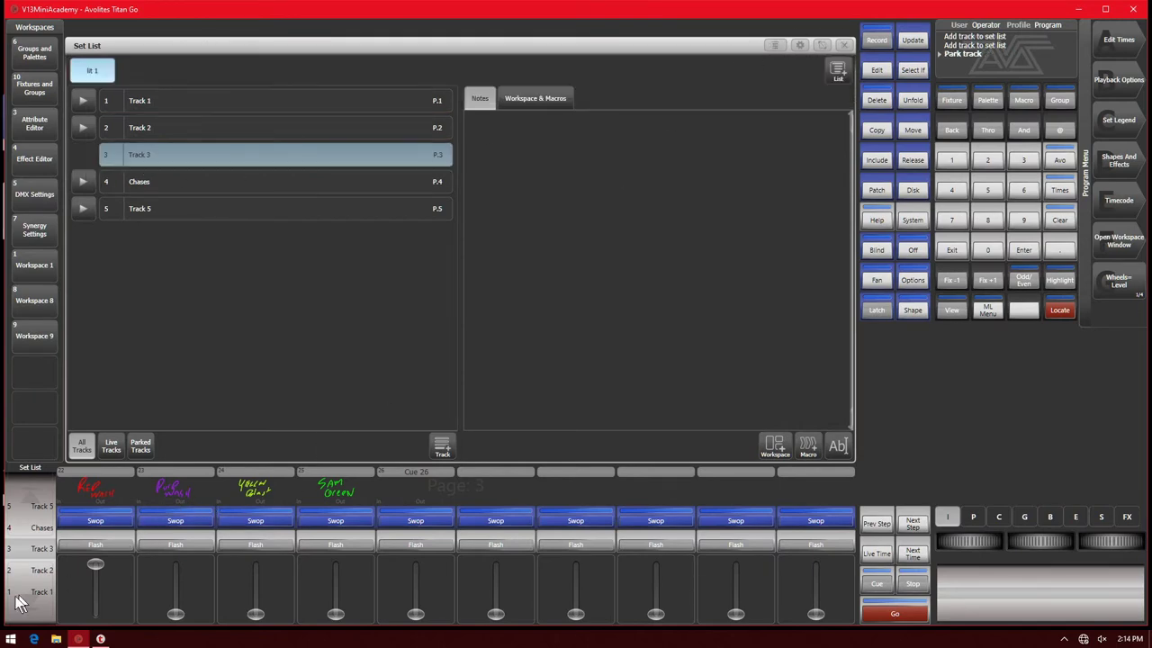
Step: Step repeatedly through the playback pages with Track 3 parked to check the paging order, finishing on Track 2
{"action": "left_click", "coordinate": [39, 572]}
{"action": "left_click", "coordinate": [41, 509]}
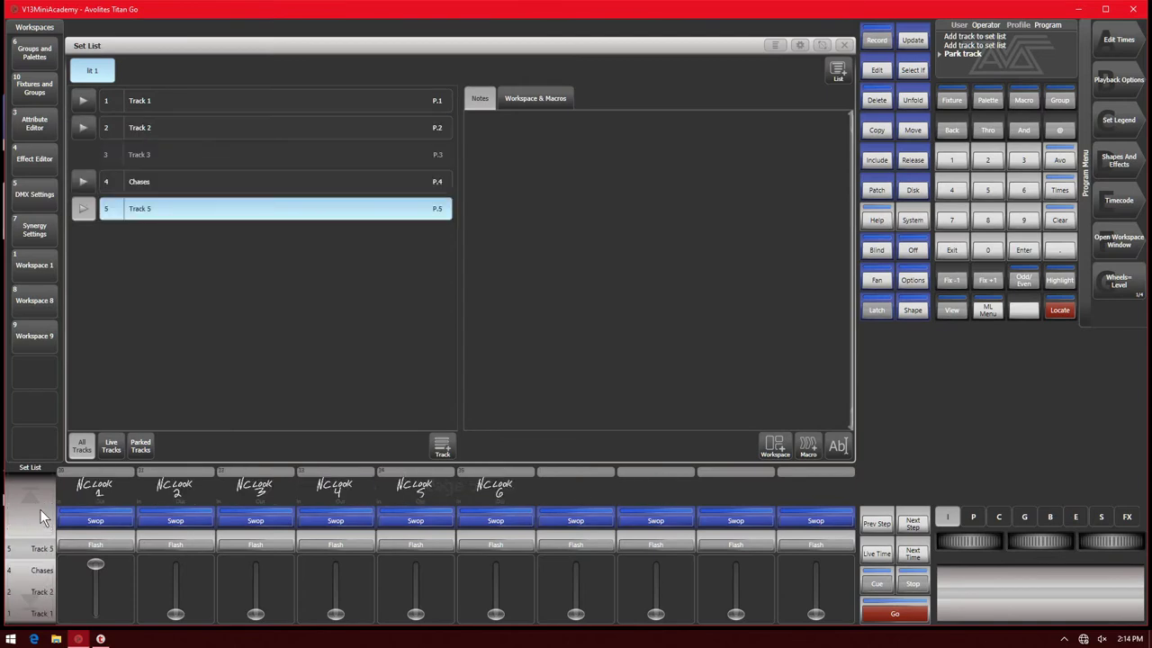
{"action": "left_click", "coordinate": [30, 599]}
{"action": "left_click", "coordinate": [31, 599]}
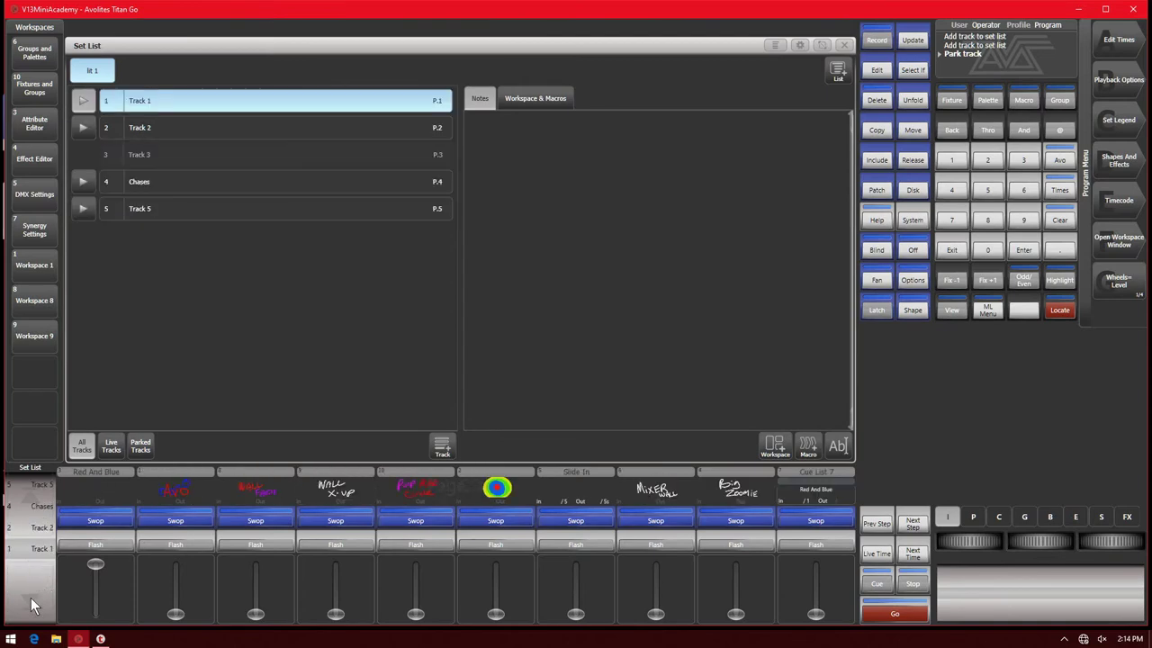
{"action": "left_click", "coordinate": [40, 503]}
{"action": "left_click", "coordinate": [40, 503]}
{"action": "left_click", "coordinate": [32, 589]}
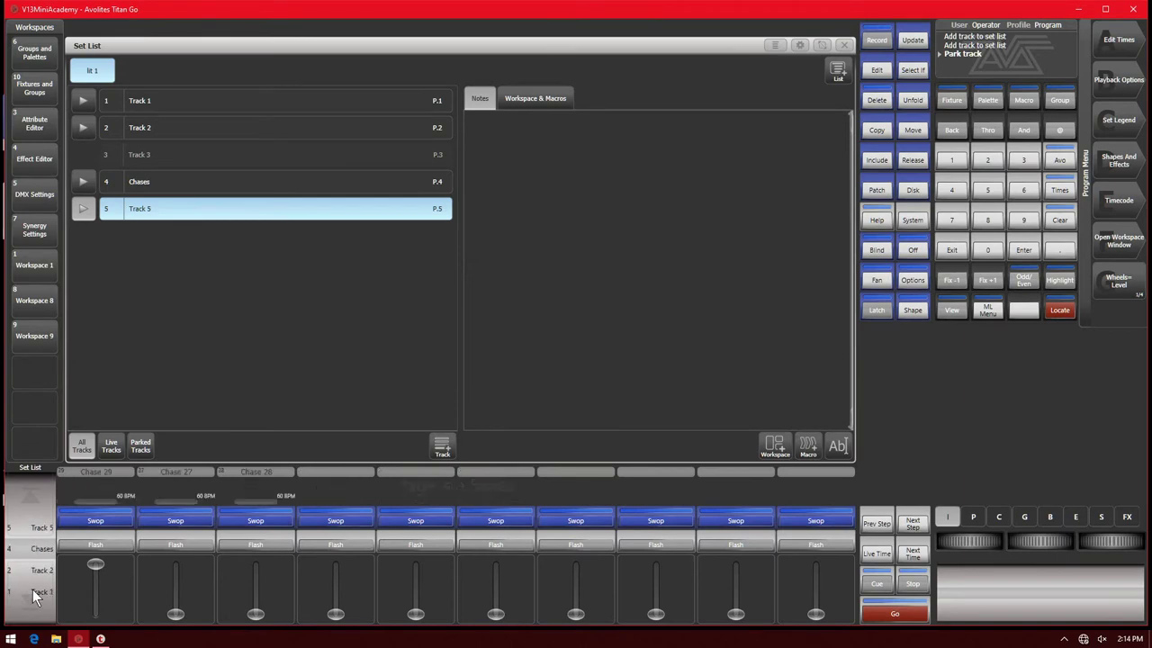
{"action": "left_click", "coordinate": [38, 503]}
{"action": "left_click", "coordinate": [38, 502]}
{"action": "left_click", "coordinate": [38, 503]}
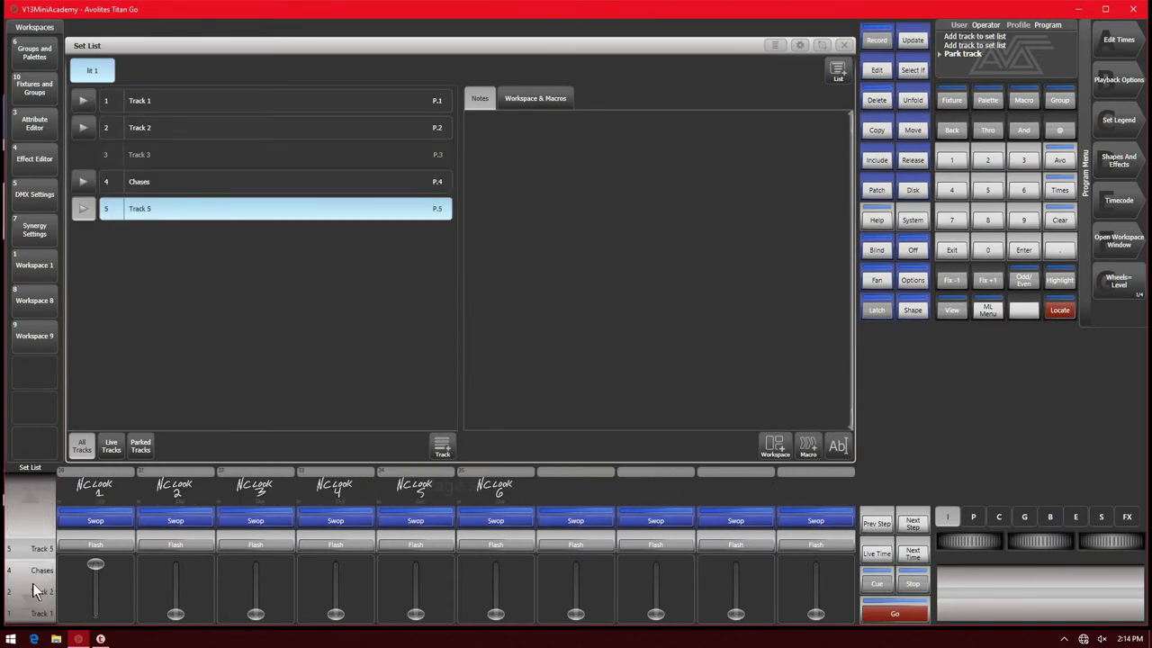
{"action": "left_click", "coordinate": [32, 583]}
{"action": "left_click", "coordinate": [27, 508]}
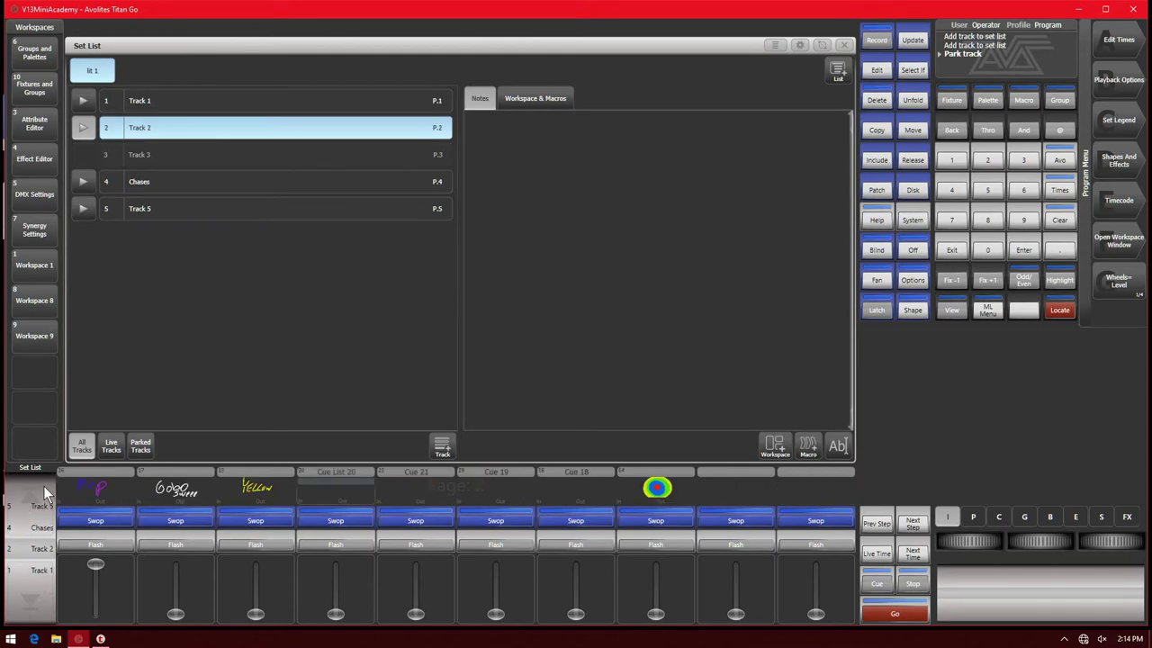
Step: Select the parked Track 3 in the set list and unpark it
{"action": "left_click", "coordinate": [202, 155]}
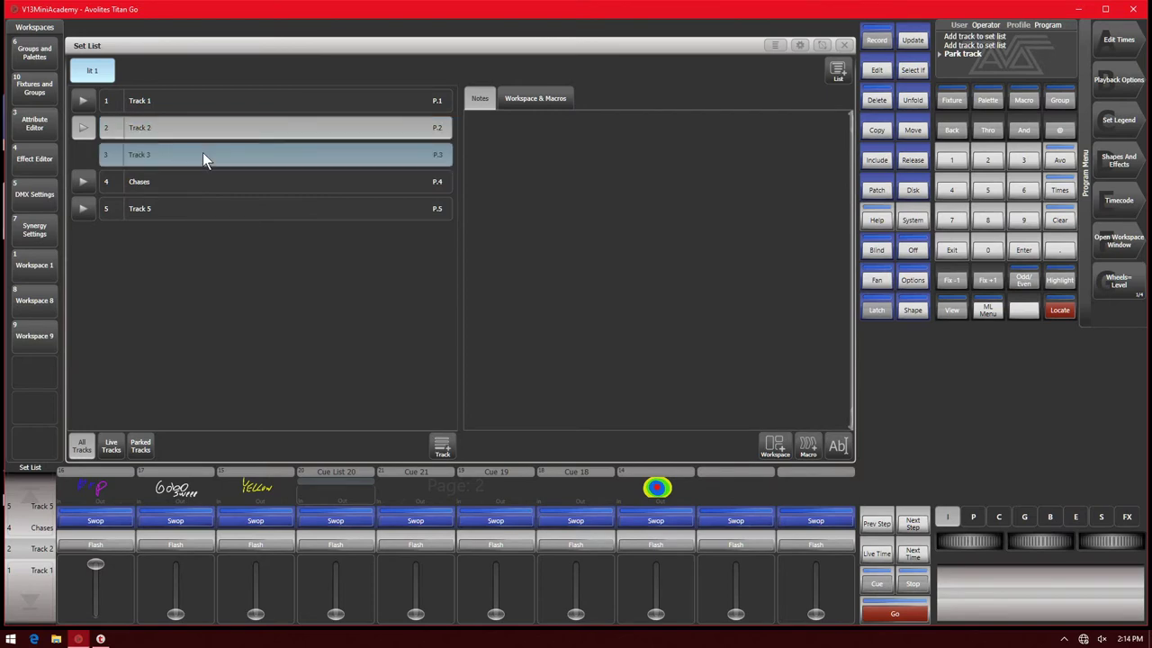
{"action": "left_click", "coordinate": [774, 44]}
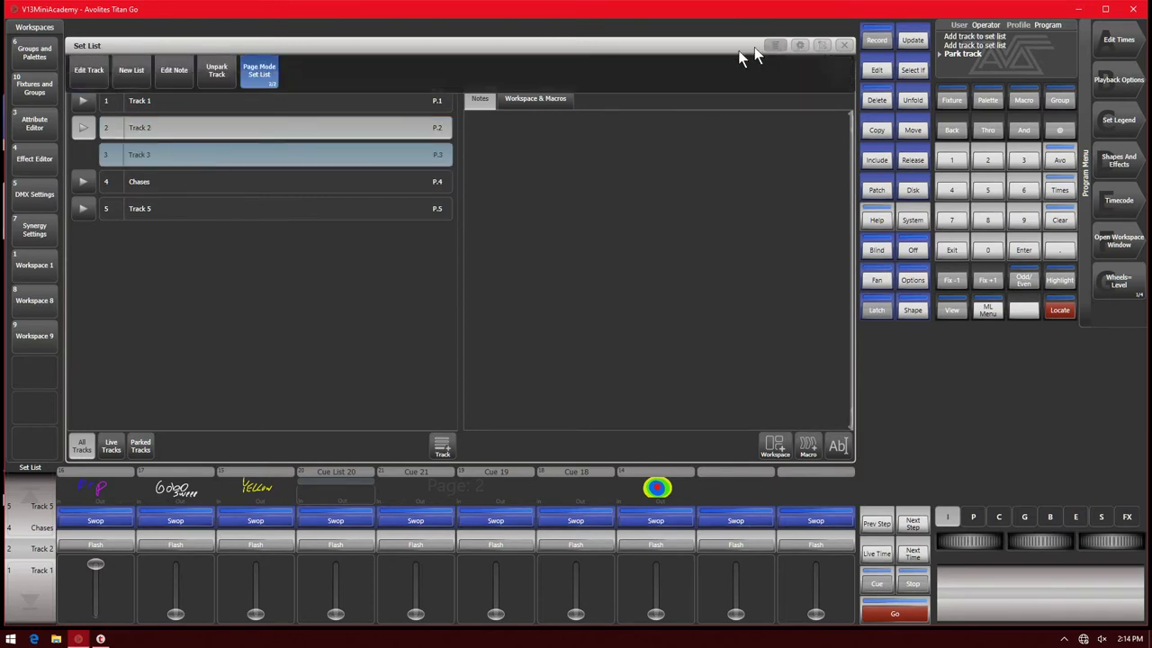
{"action": "left_click", "coordinate": [220, 89]}
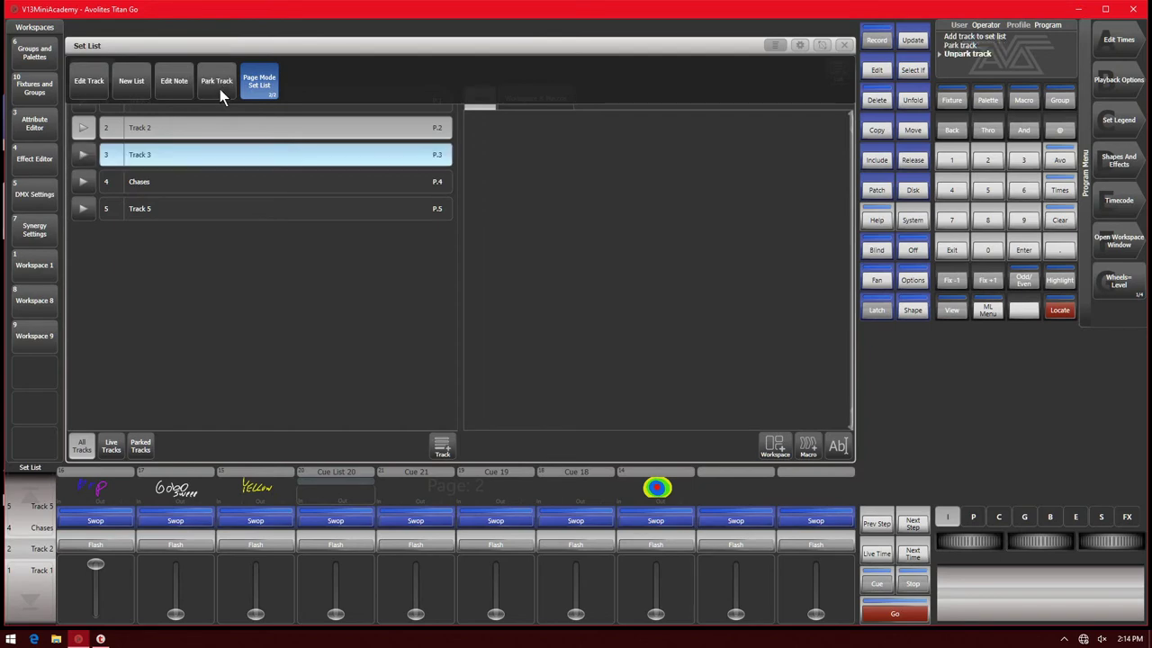
{"action": "left_click", "coordinate": [774, 45]}
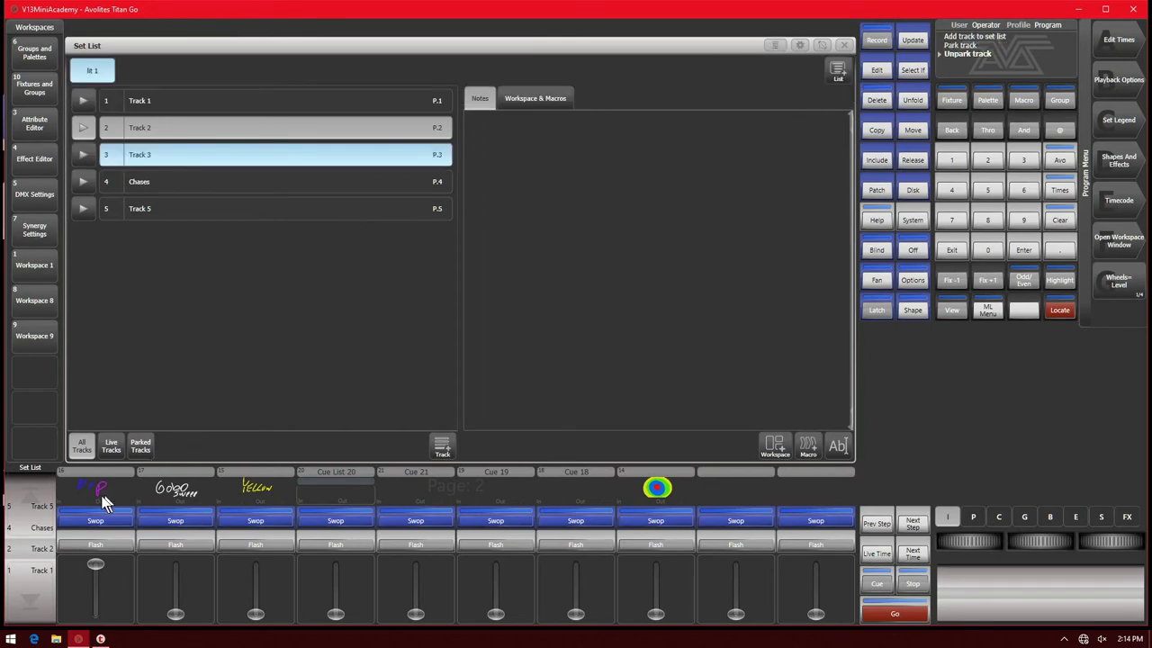
Step: Step through the playback pages with Track 3 unparked to check the paging order, finishing on Track 1
{"action": "left_click", "coordinate": [41, 506]}
{"action": "scroll", "coordinate": [28, 580], "scroll_direction": "down", "scroll_amount": 4}
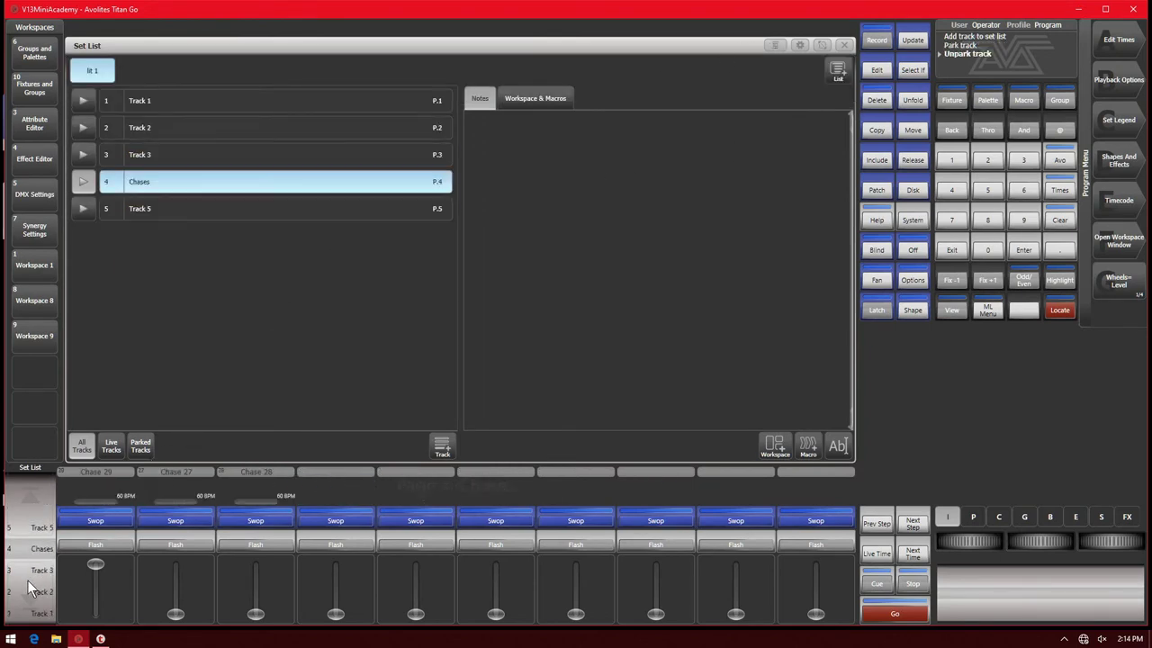
{"action": "scroll", "coordinate": [35, 504], "scroll_direction": "up", "scroll_amount": 4}
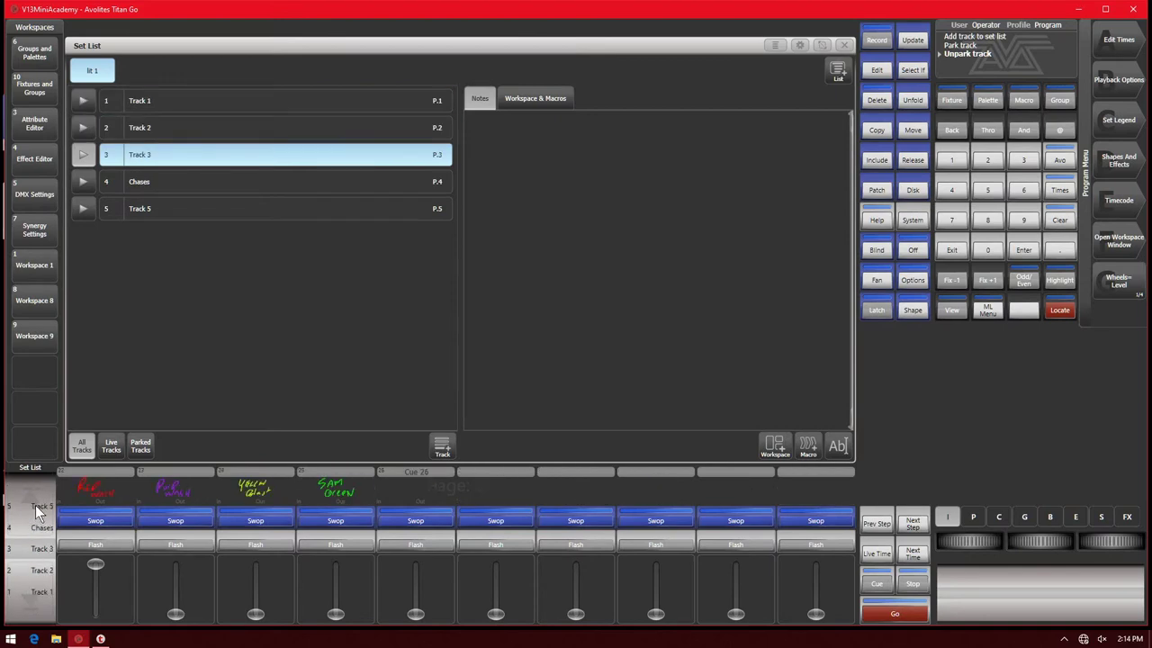
{"action": "scroll", "coordinate": [29, 585], "scroll_direction": "down", "scroll_amount": 4}
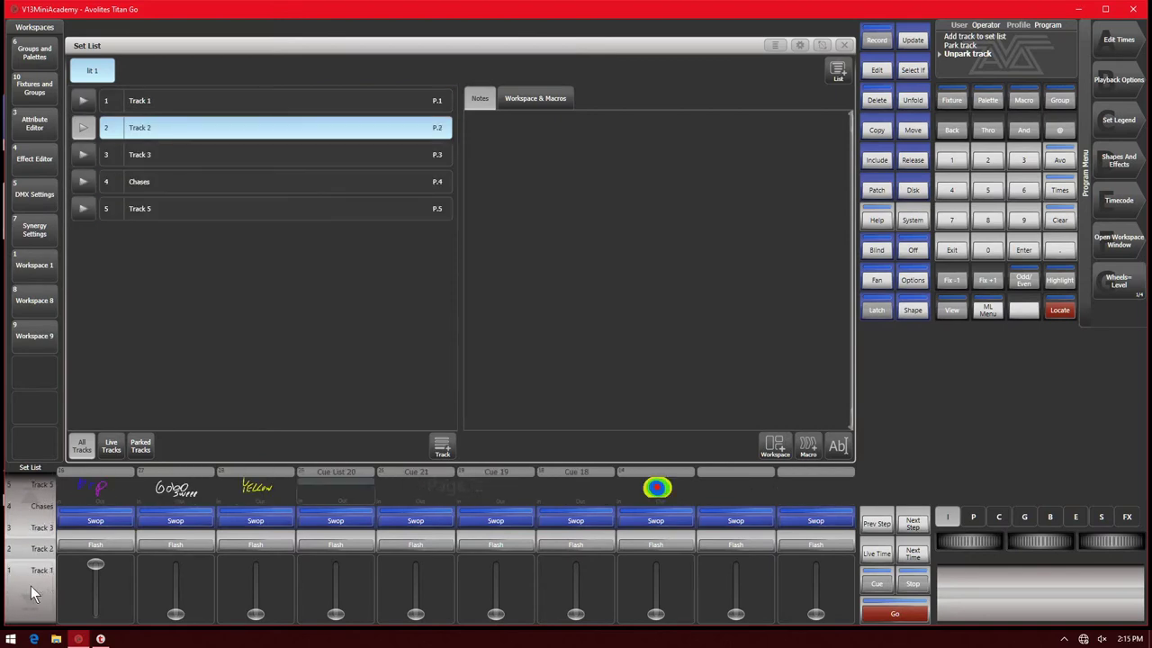
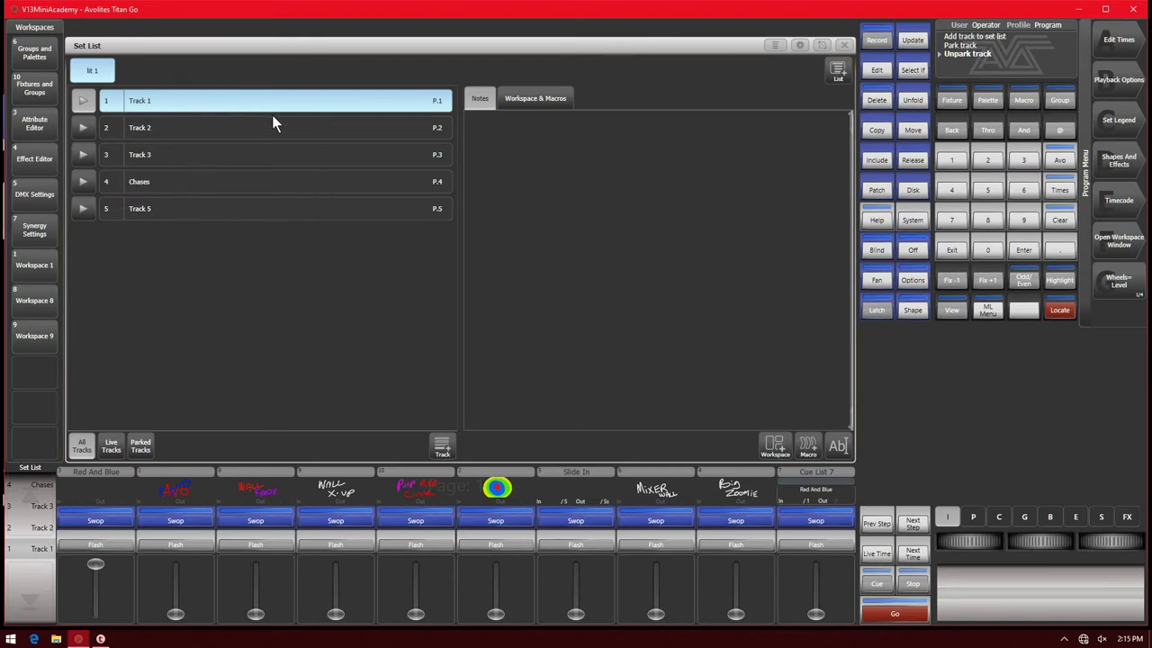
Step: Move the Chases track to the second place in the set list, directly before Track 2
{"action": "left_click", "coordinate": [913, 130]}
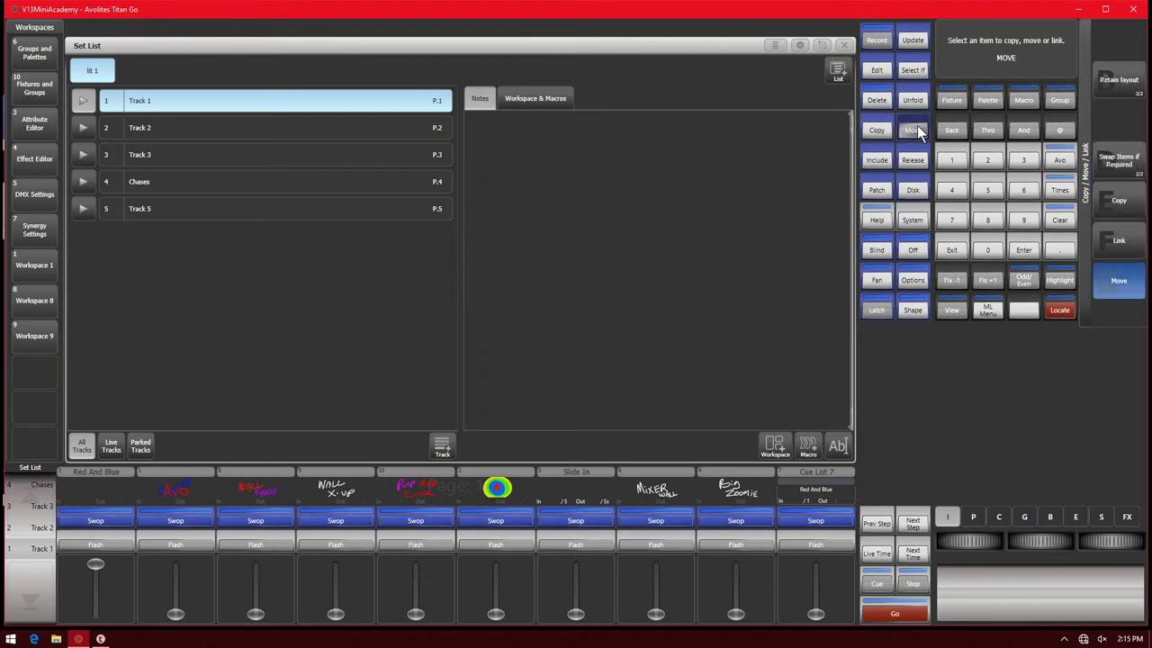
{"action": "left_click", "coordinate": [144, 182]}
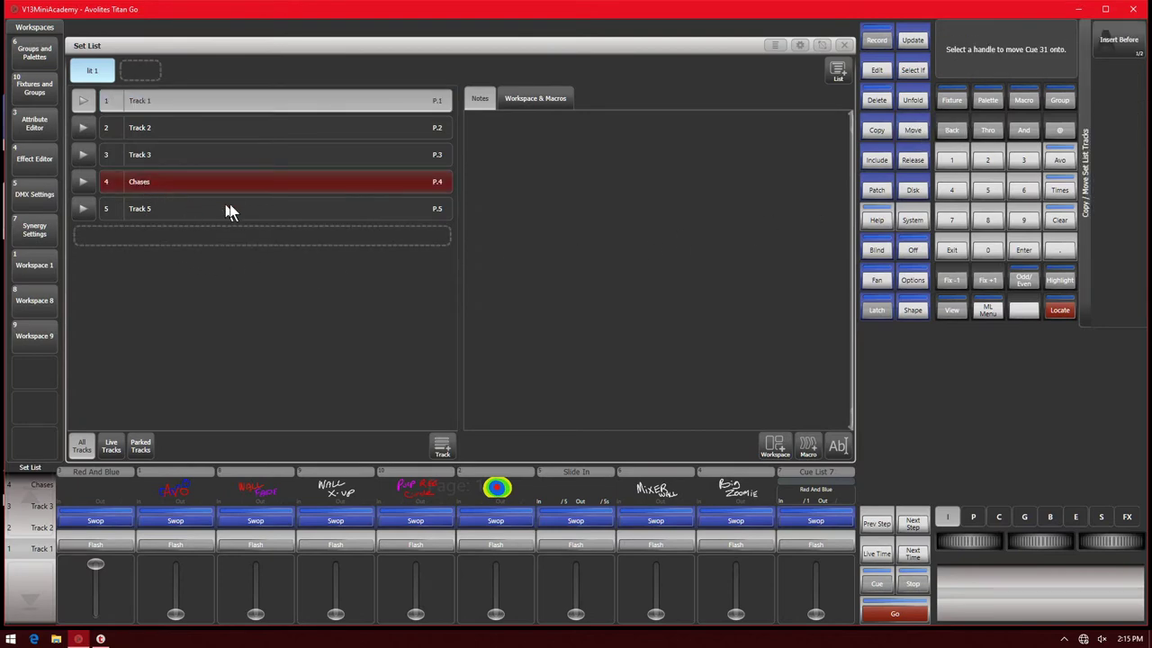
{"action": "left_click", "coordinate": [286, 132]}
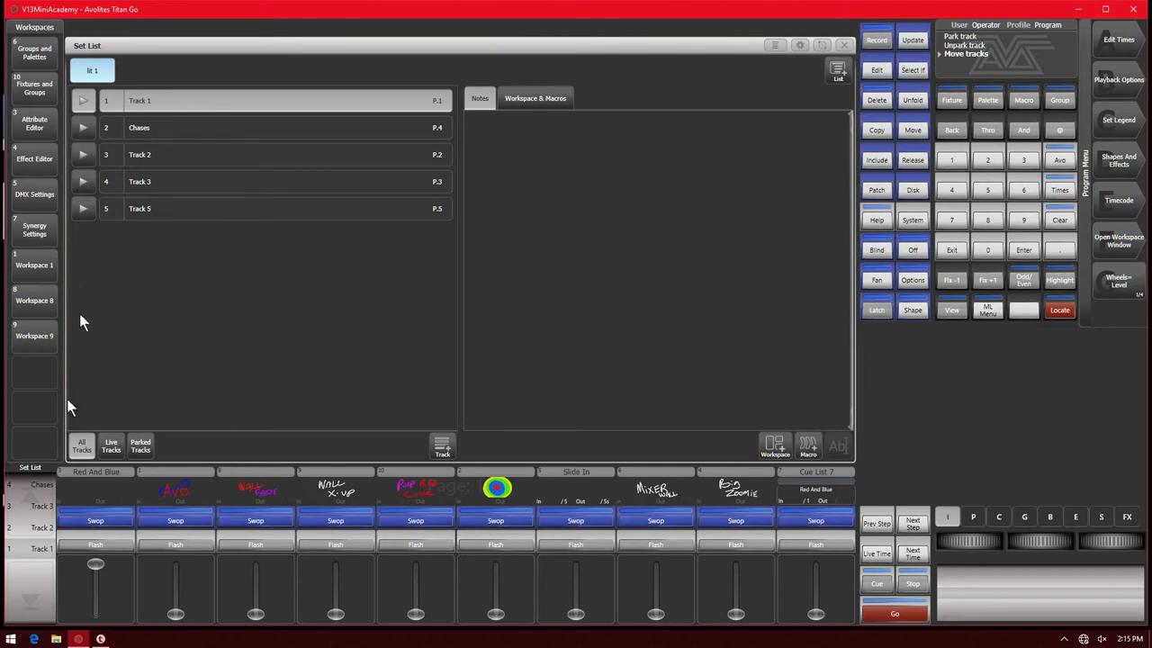
Step: Step through the playback pages to check that paging follows the reordered set list, finishing on Track 5
{"action": "scroll", "coordinate": [33, 503], "scroll_direction": "down", "scroll_amount": 4}
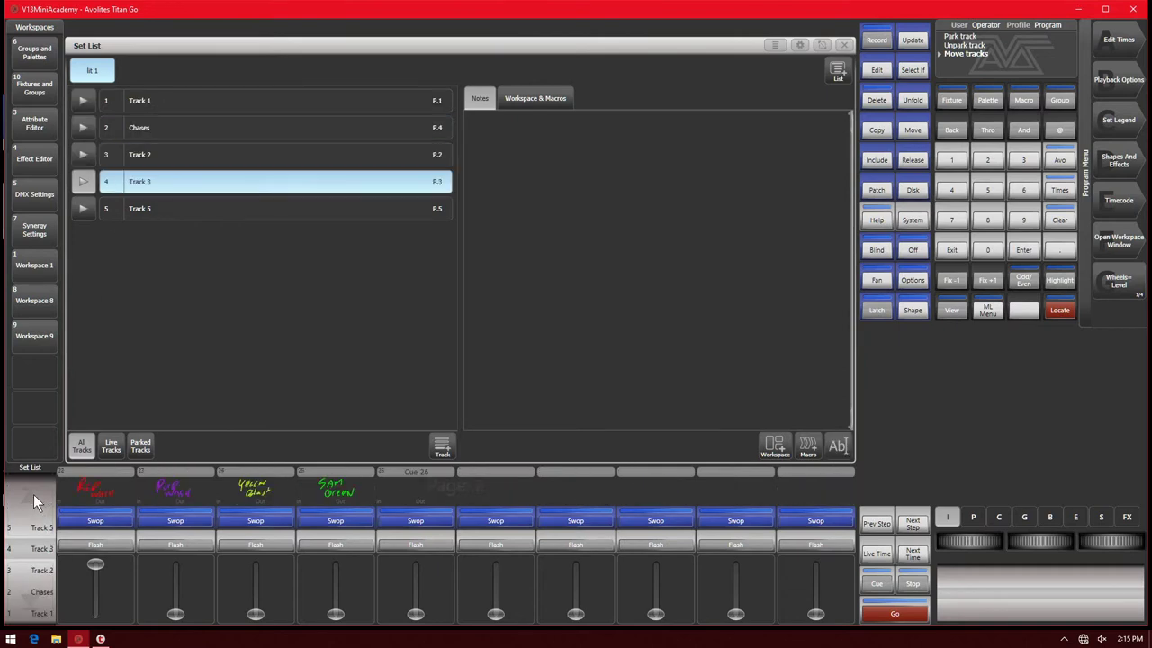
{"action": "scroll", "coordinate": [31, 594], "scroll_direction": "up", "scroll_amount": 4}
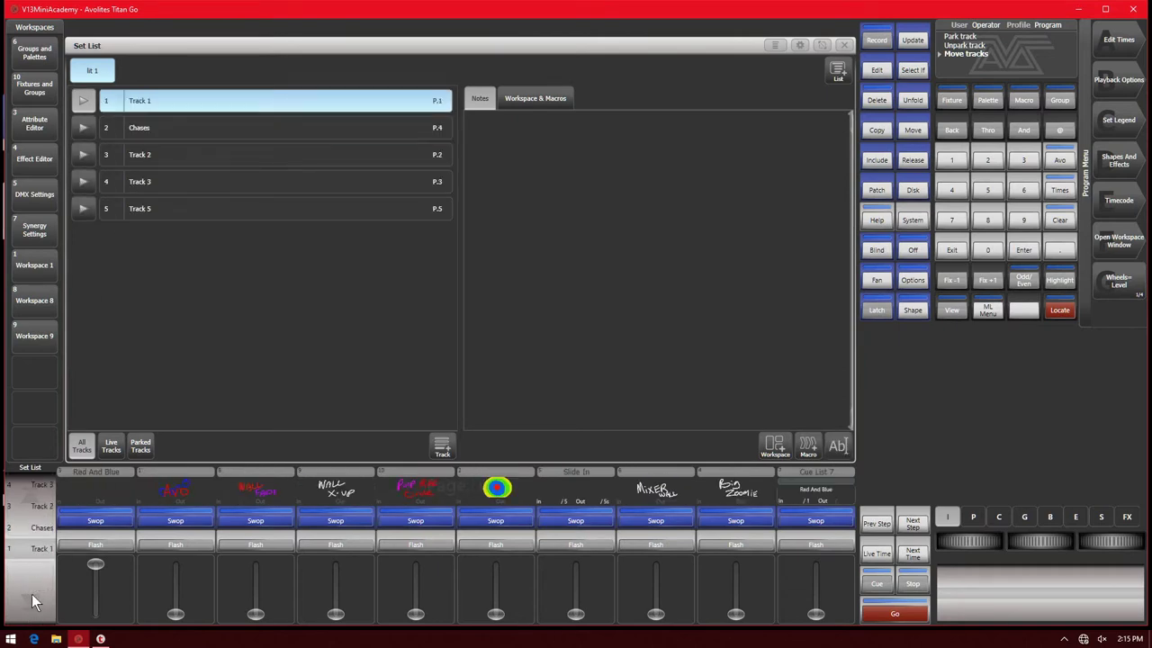
{"action": "scroll", "coordinate": [36, 505], "scroll_direction": "down", "scroll_amount": 1}
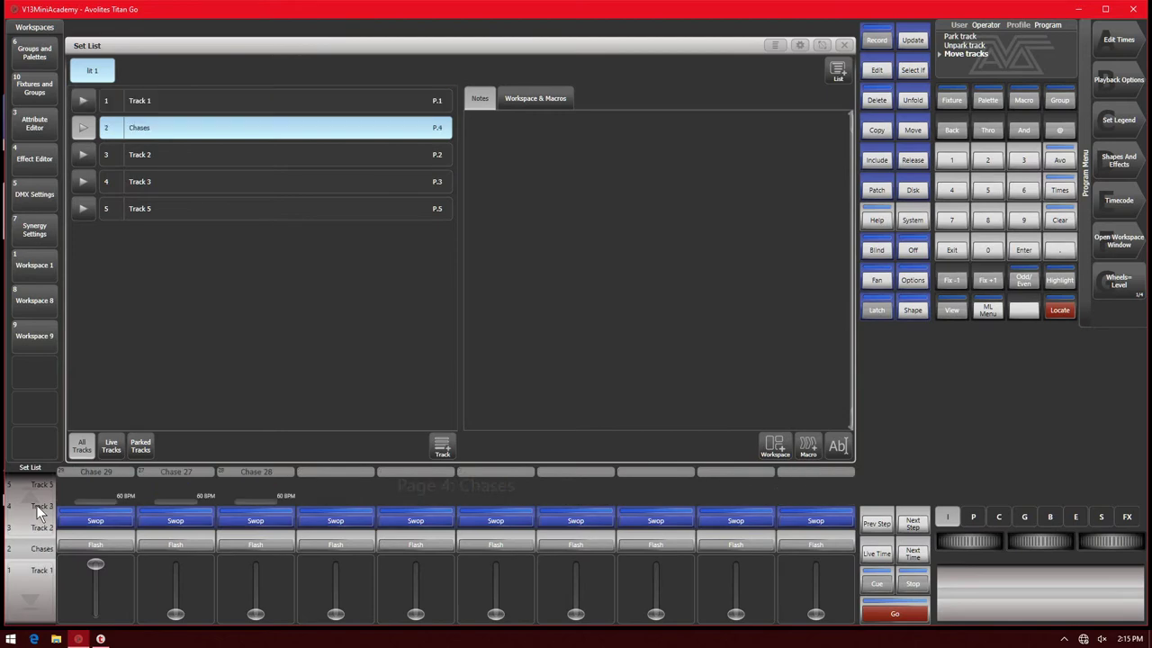
{"action": "scroll", "coordinate": [36, 509], "scroll_direction": "down", "scroll_amount": 3}
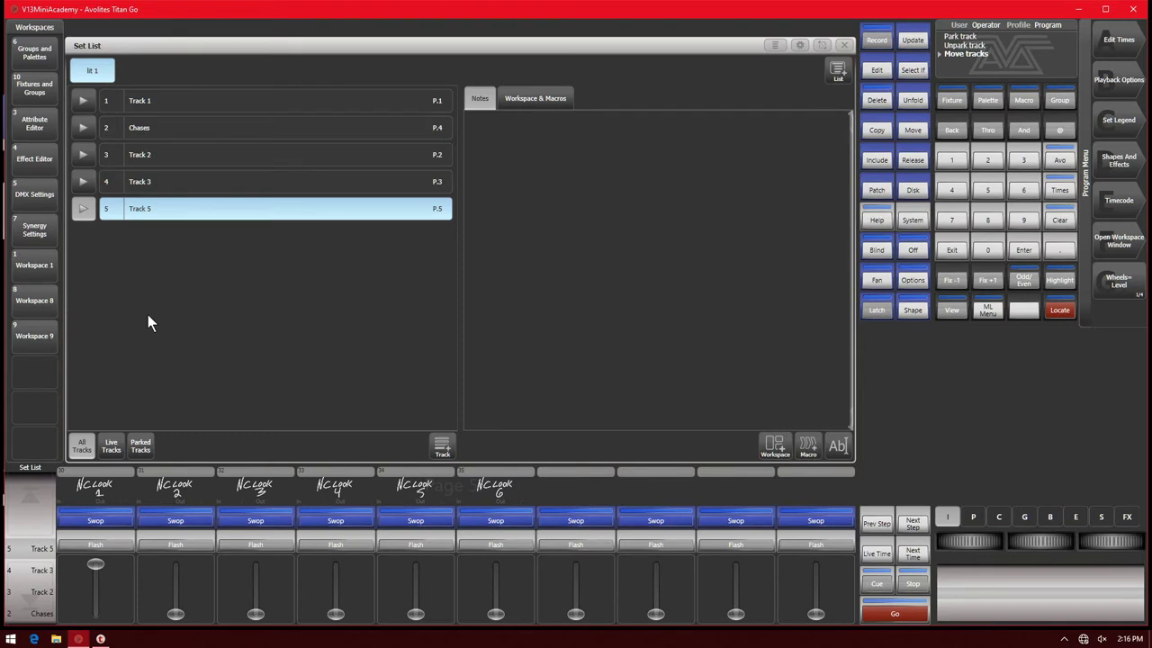
{"action": "left_click", "coordinate": [1098, 241]}
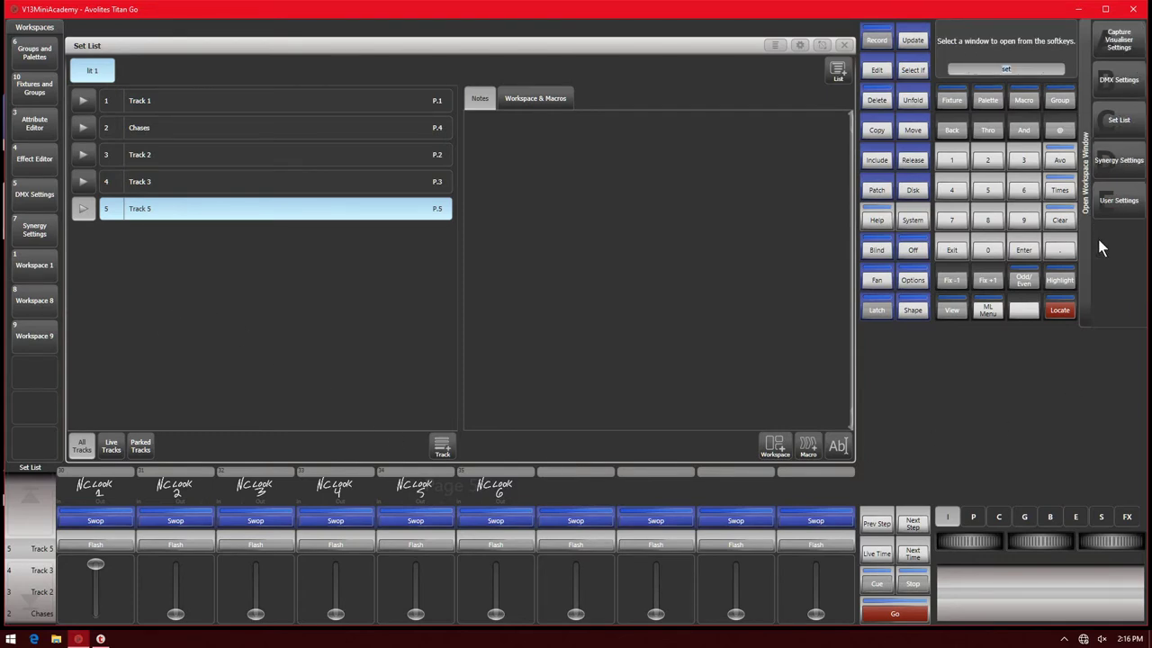
{"action": "key", "text": "BackSpace"}
{"action": "key", "text": "BackSpace"}
{"action": "key", "text": "BackSpace"}
{"action": "type", "text": "ghjghj"}
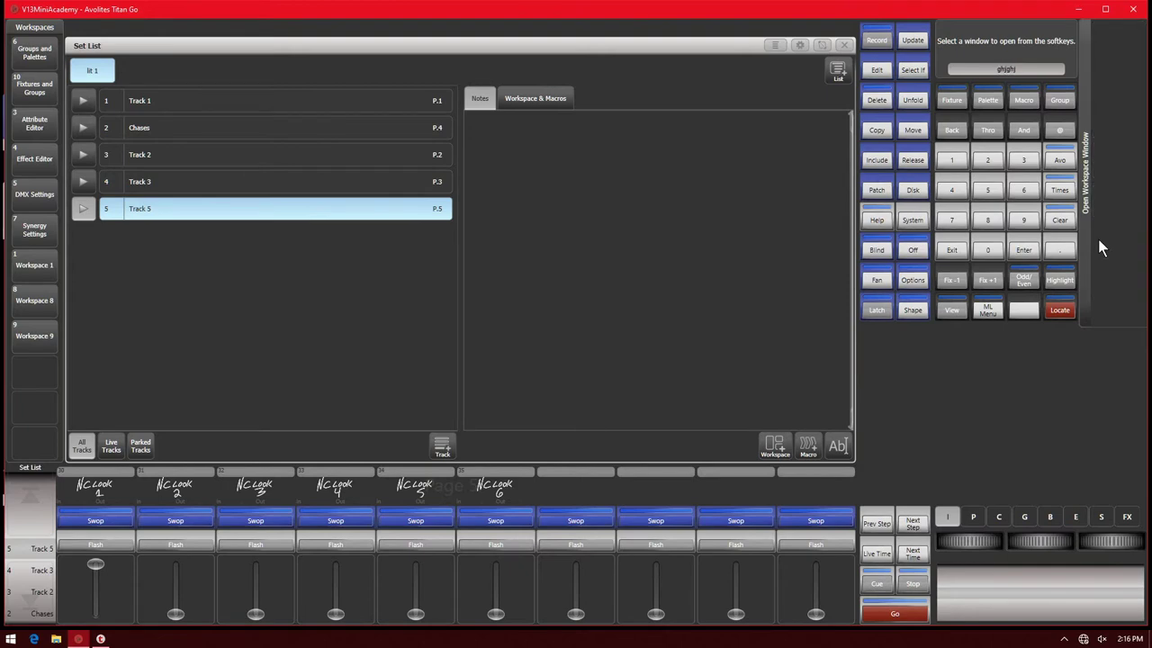
{"action": "key", "text": "BackSpace"}
{"action": "key", "text": "BackSpace"}
{"action": "key", "text": "BackSpace"}
{"action": "key", "text": "BackSpace"}
{"action": "key", "text": "BackSpace"}
{"action": "key", "text": "BackSpace"}
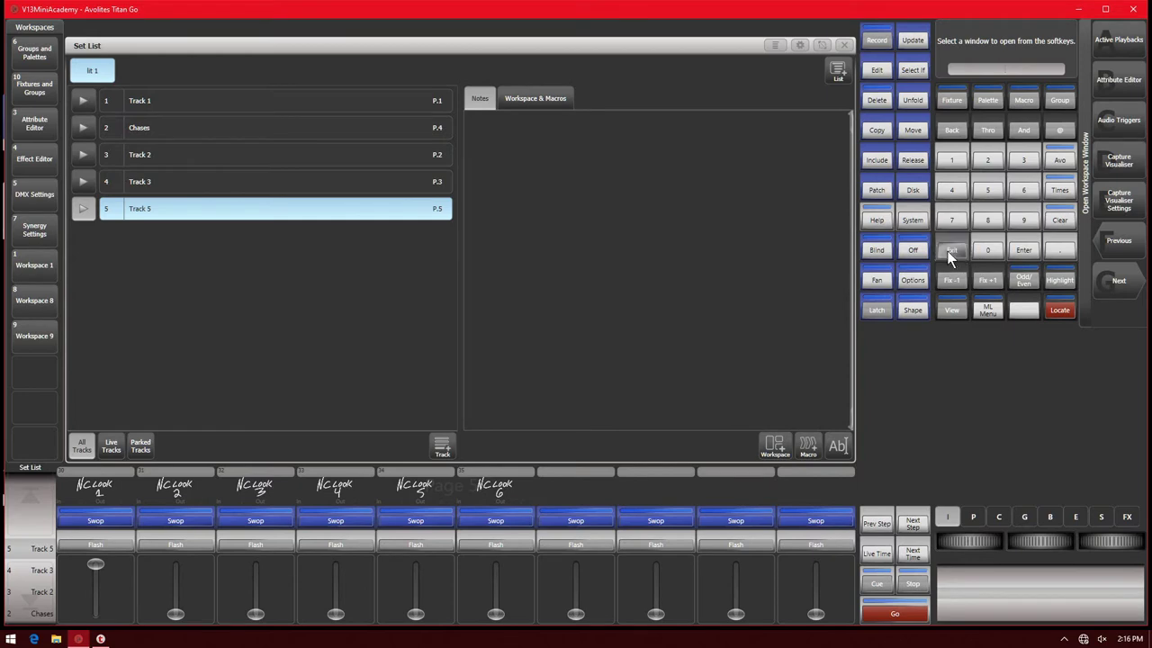
{"action": "left_click", "coordinate": [946, 250]}
Step: Examine the page legend options for the current pages, closing the Set List window before opening them a second time
{"action": "left_click", "coordinate": [1119, 120]}
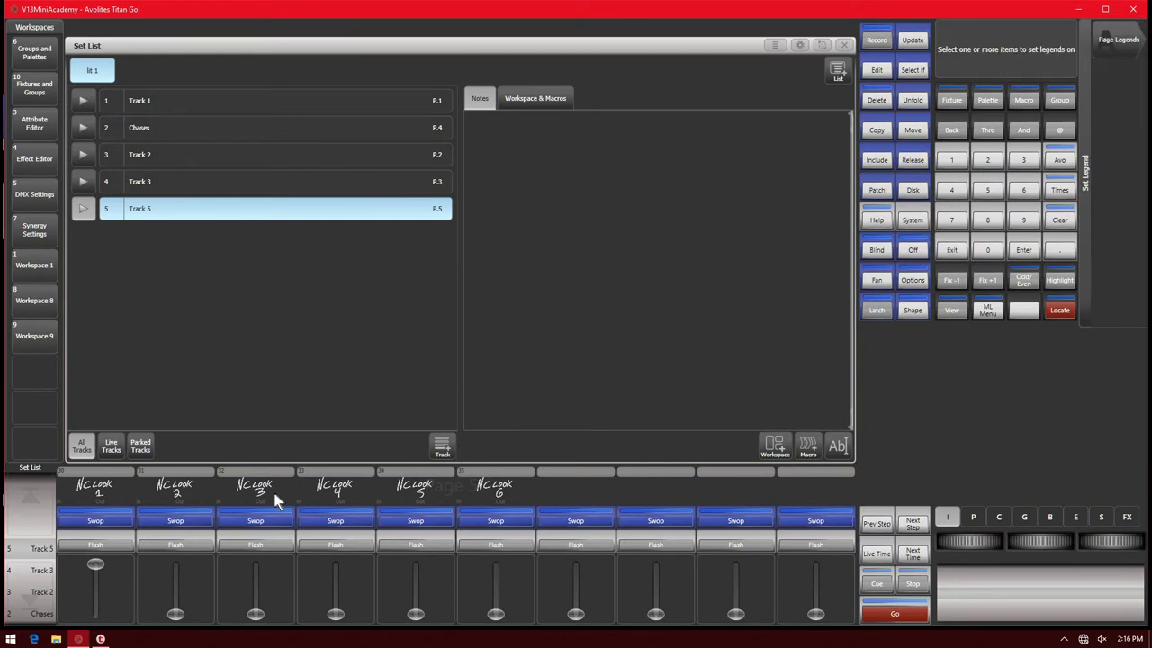
{"action": "left_click", "coordinate": [1136, 47]}
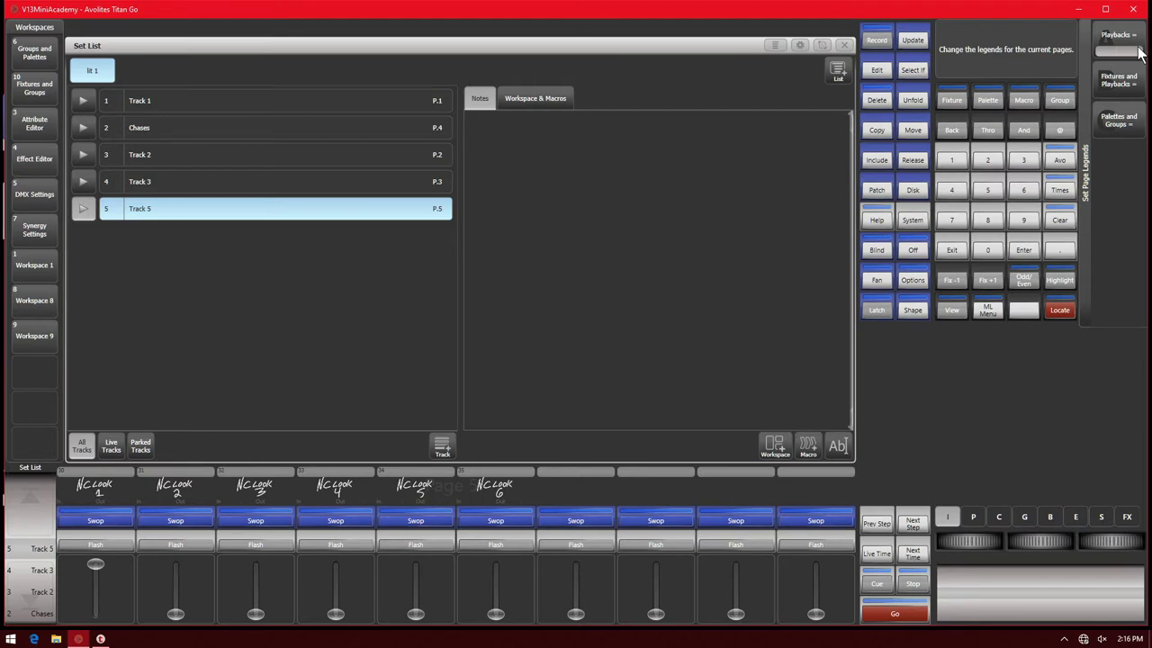
{"action": "left_click", "coordinate": [1138, 52]}
{"action": "left_click", "coordinate": [844, 44]}
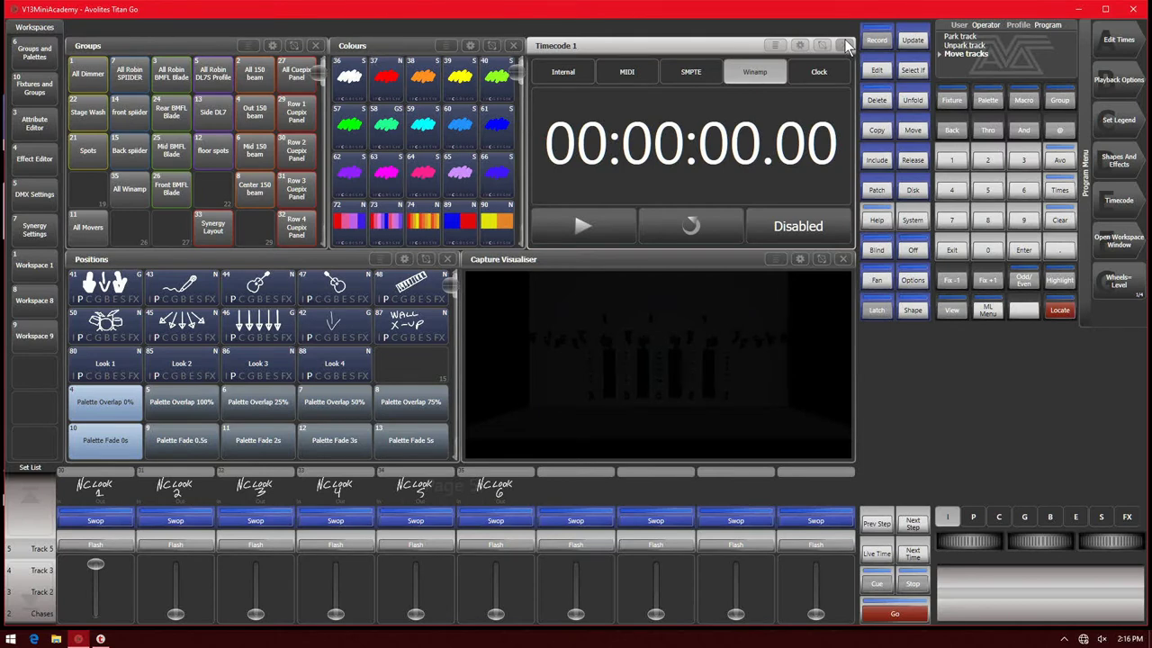
{"action": "left_click", "coordinate": [1120, 120]}
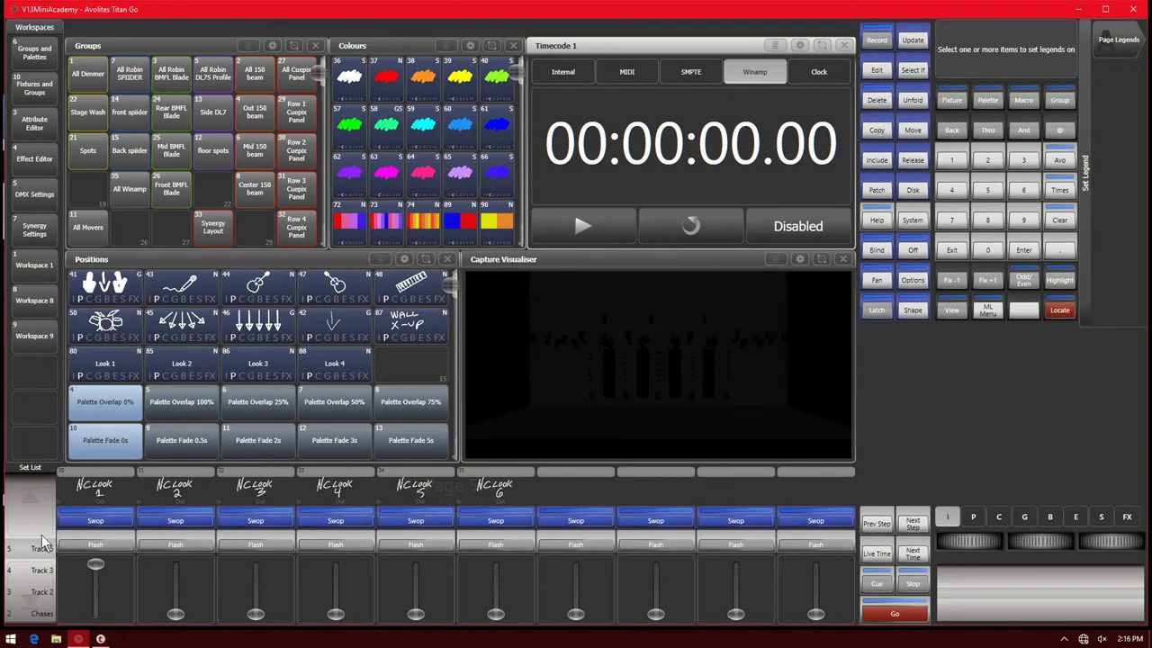
{"action": "left_click", "coordinate": [1136, 41]}
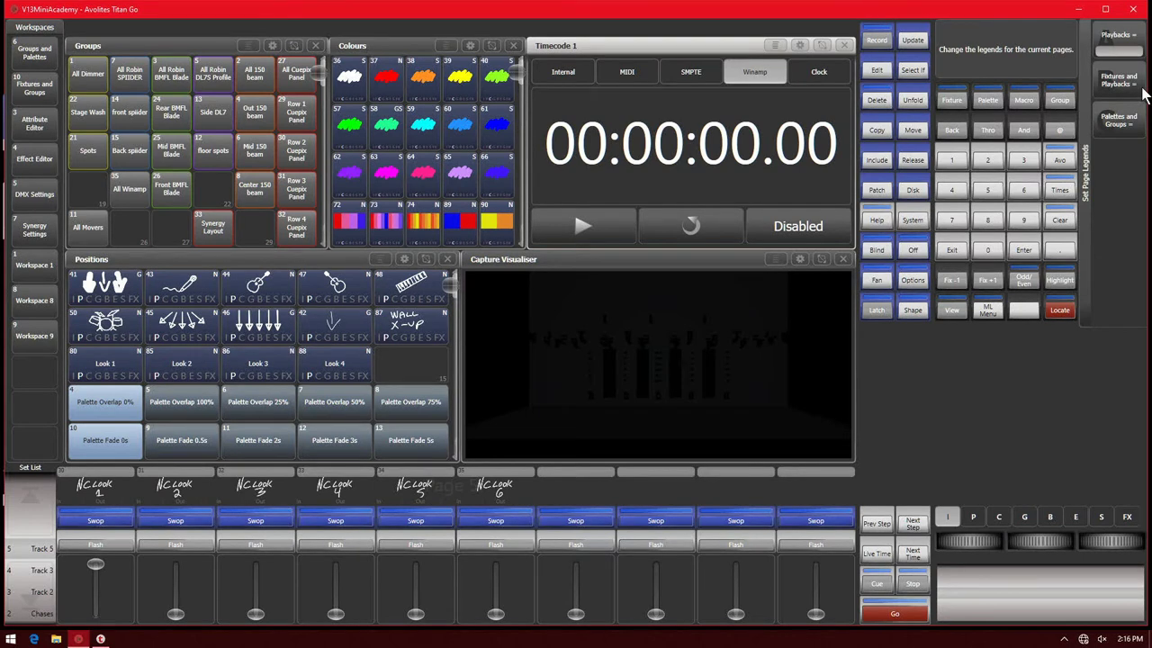
{"action": "left_click", "coordinate": [1136, 95]}
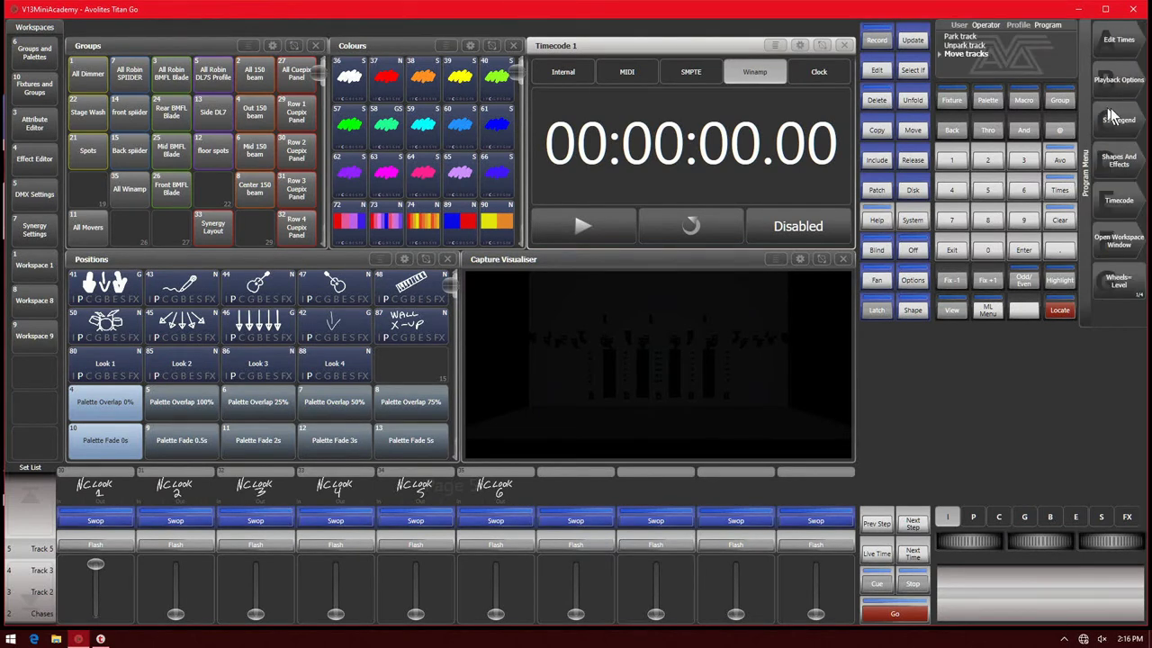
Step: Reopen the Set List window, switch the page mode from Set List to Pages, and close the window
{"action": "left_click", "coordinate": [1121, 241]}
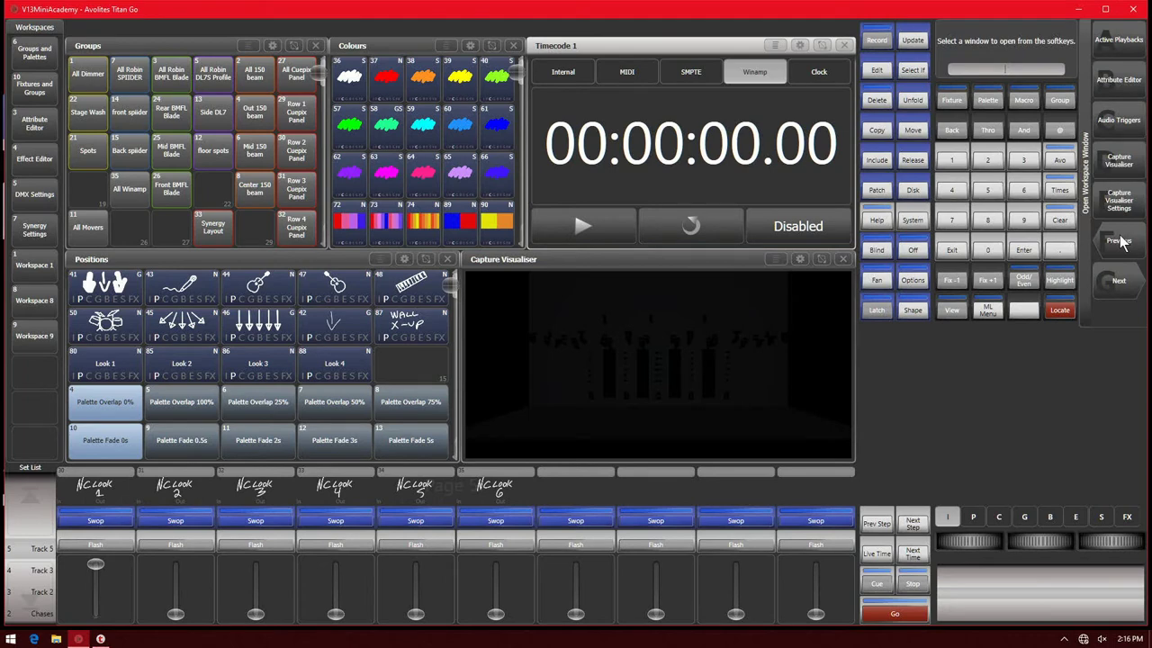
{"action": "left_click", "coordinate": [1122, 241]}
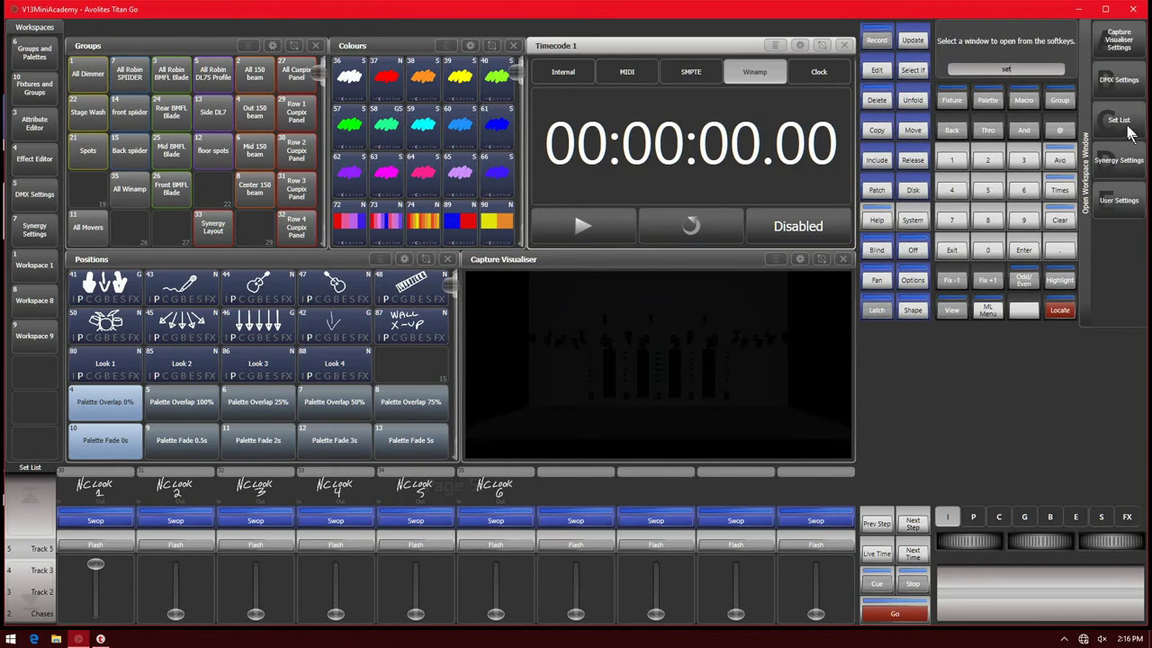
{"action": "left_click", "coordinate": [1125, 131]}
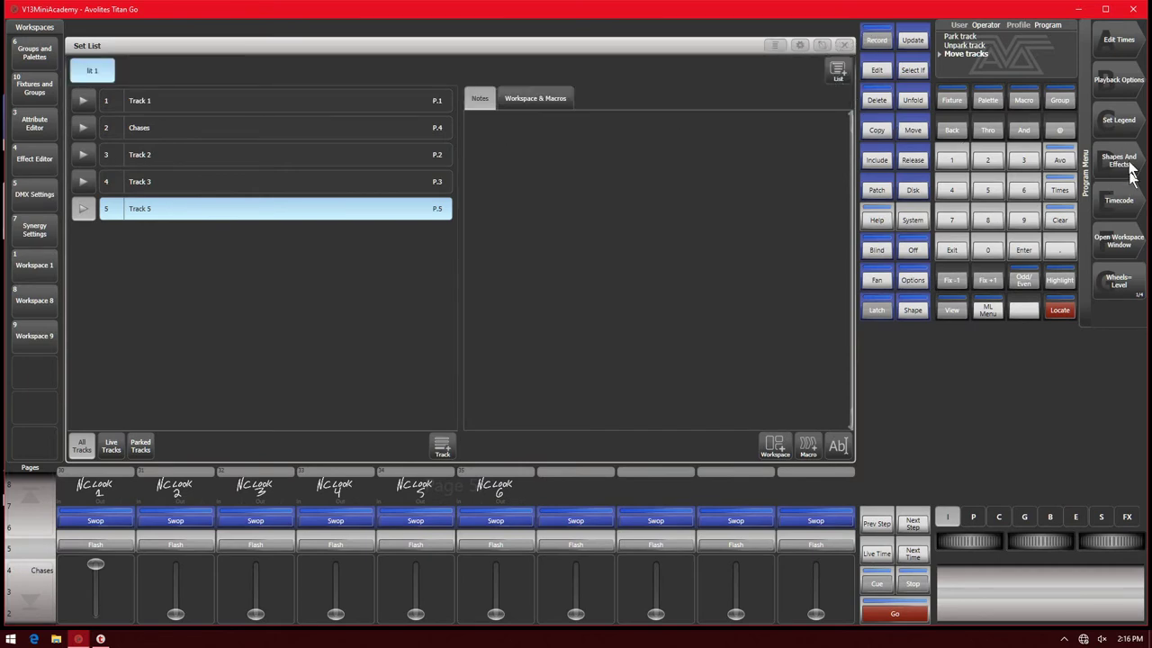
{"action": "left_click", "coordinate": [841, 46]}
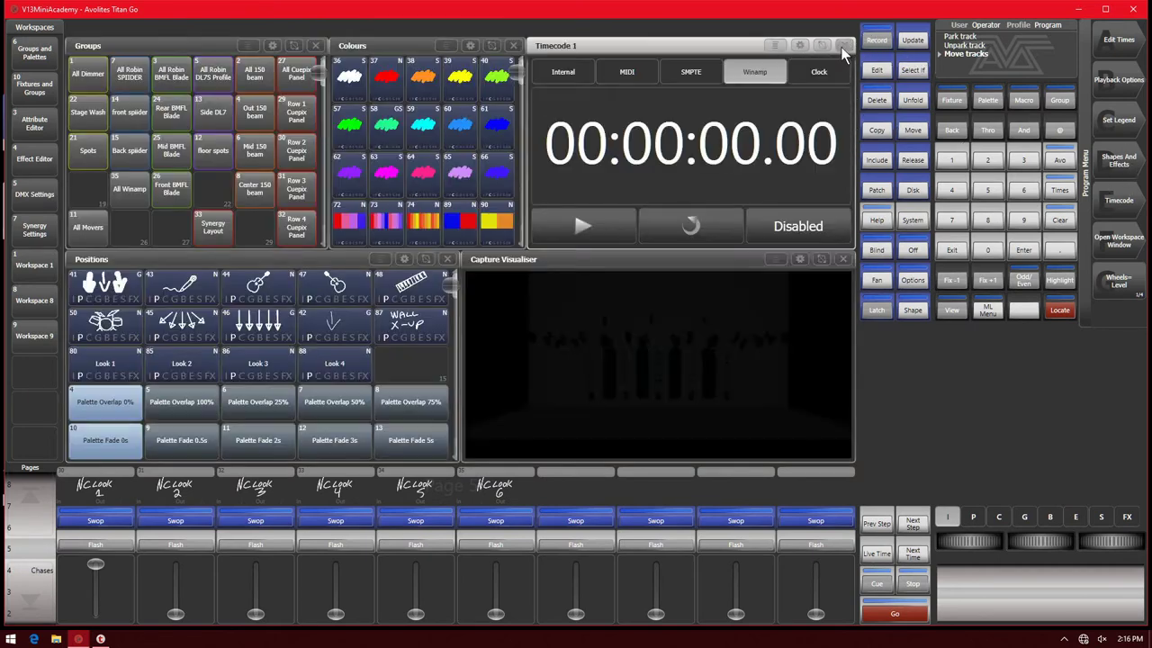
Step: Open the legend entry for a playback page in Pages mode, leave without entering text, and review the page legend options again
{"action": "left_click", "coordinate": [1138, 124]}
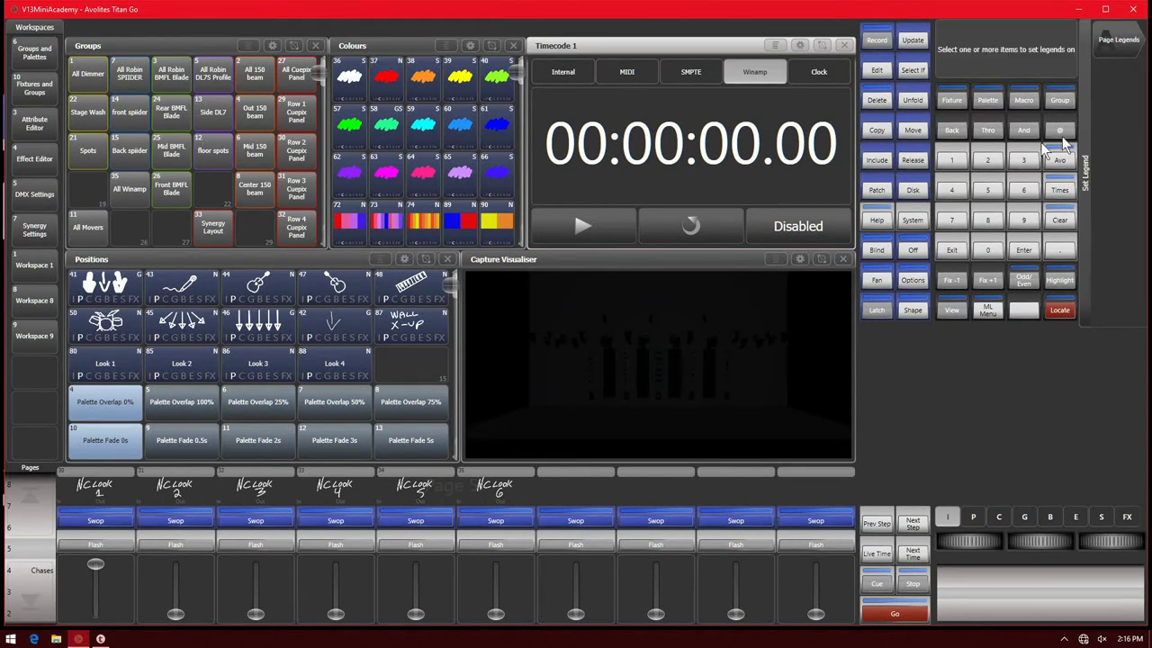
{"action": "left_click", "coordinate": [1118, 40]}
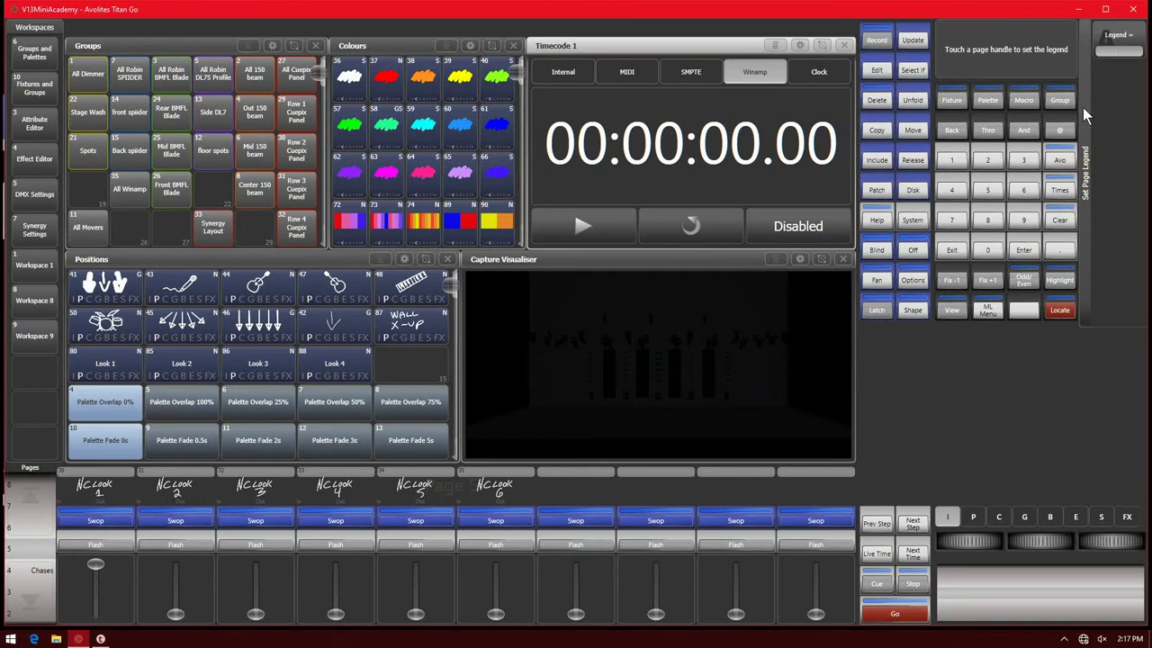
{"action": "left_click", "coordinate": [951, 250]}
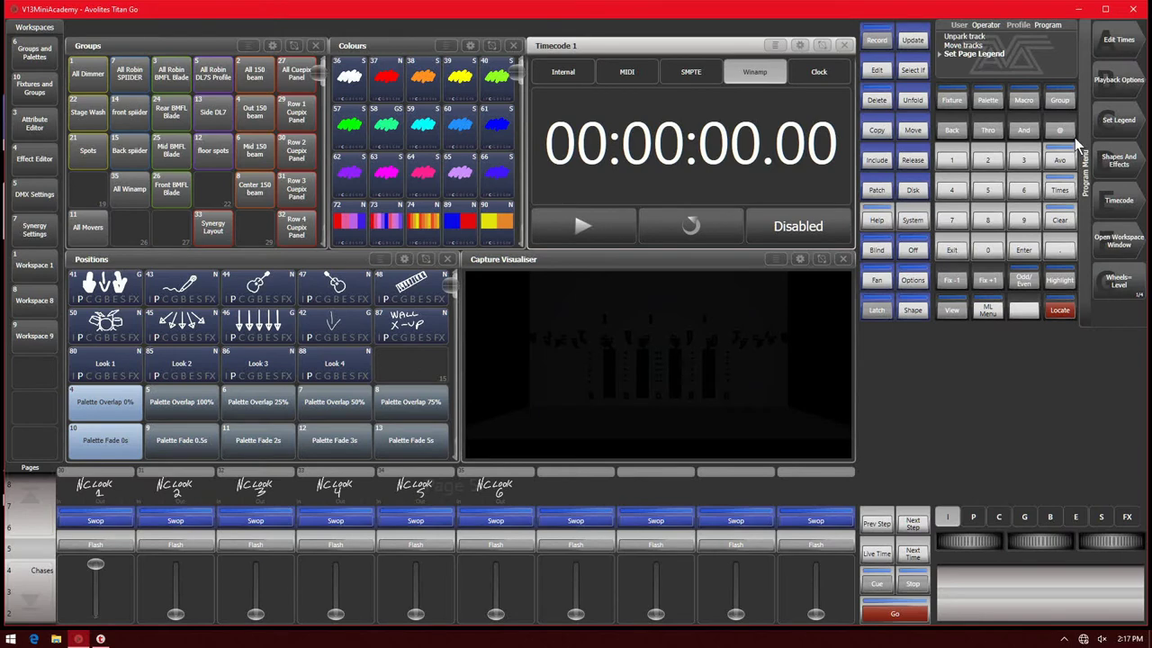
{"action": "left_click", "coordinate": [1119, 119]}
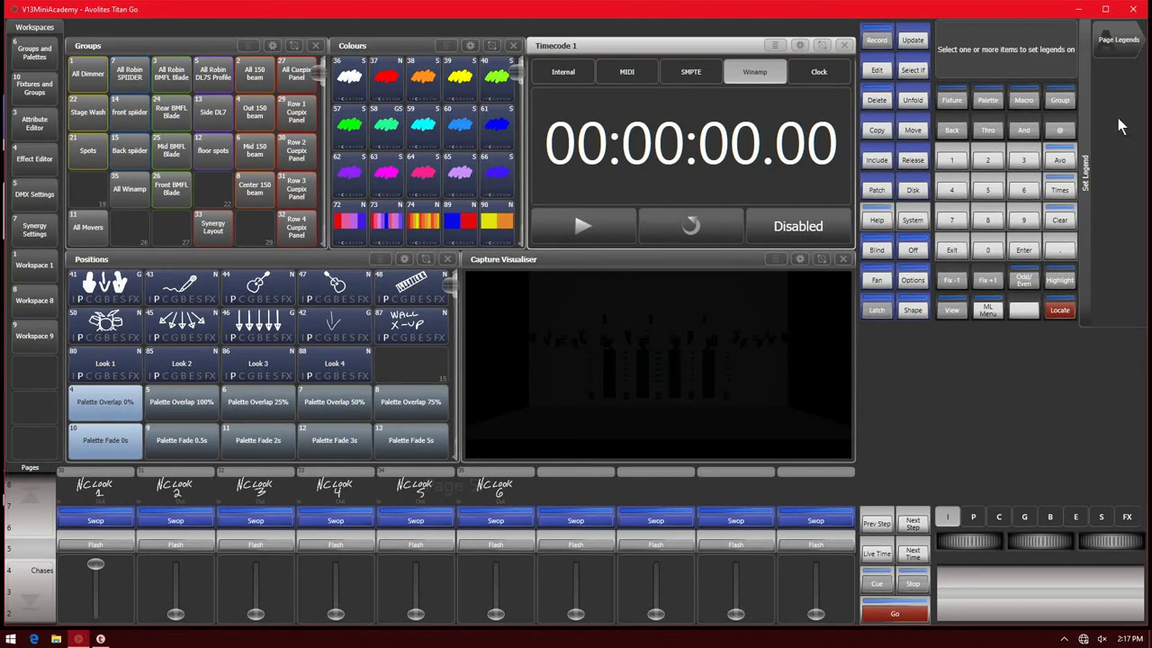
{"action": "left_click", "coordinate": [1120, 46]}
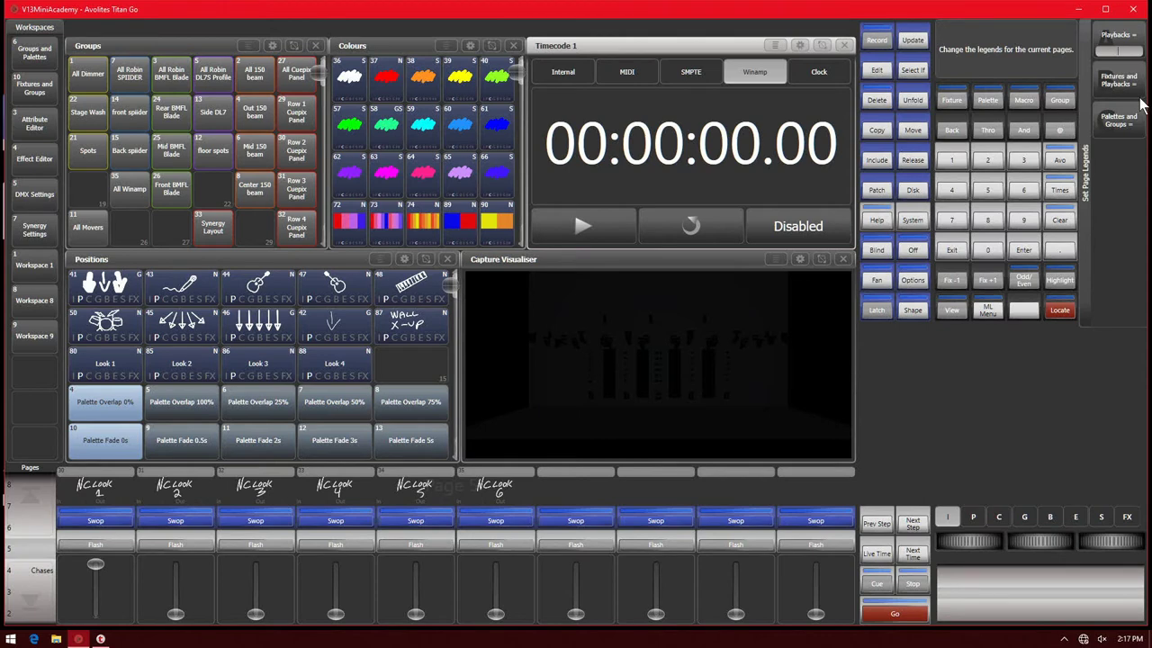
{"action": "left_click", "coordinate": [952, 255]}
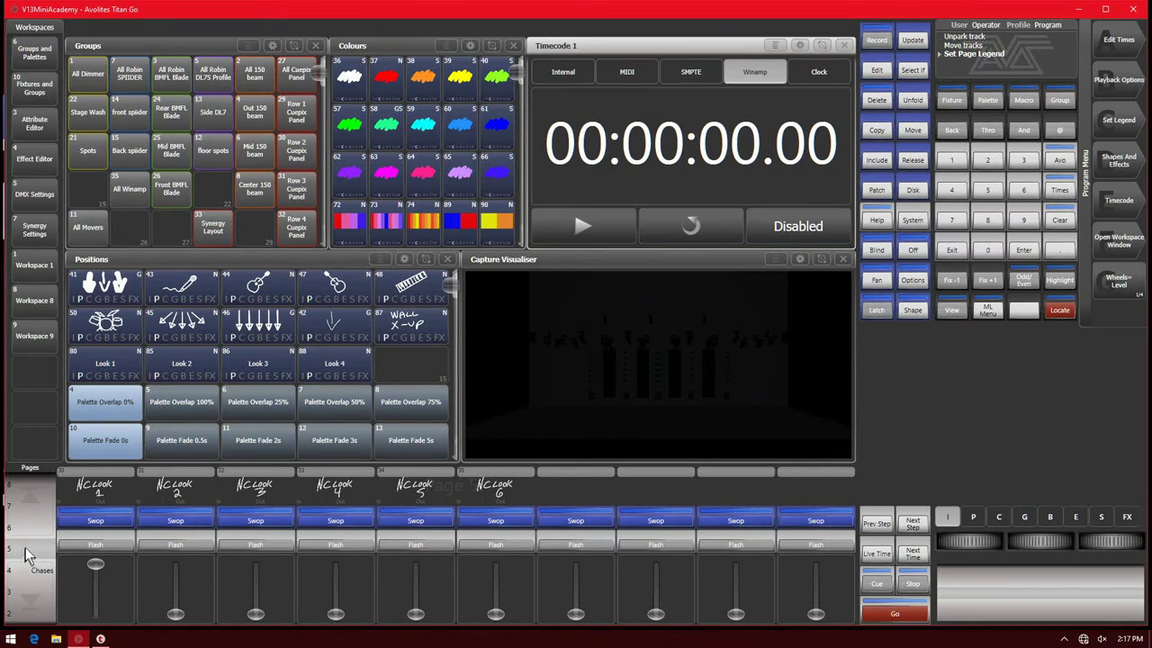
Step: Step down and back up through the playback pages in Pages mode to check the numerical order, finishing on page 5
{"action": "left_click", "coordinate": [45, 588]}
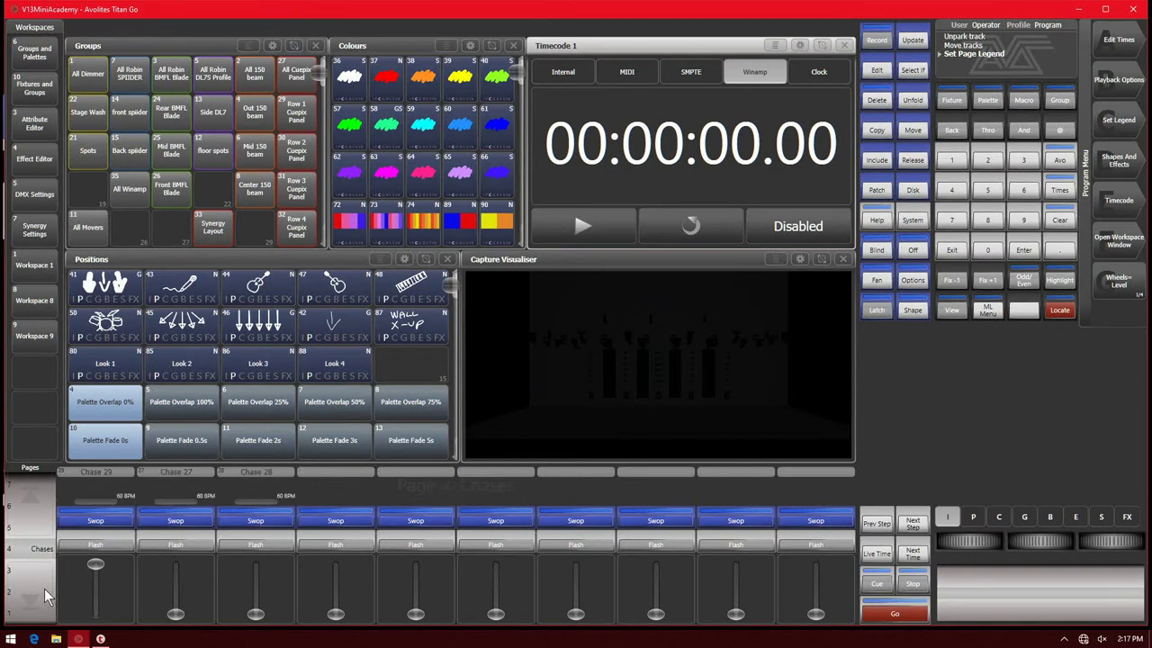
{"action": "left_click", "coordinate": [43, 589]}
{"action": "left_click", "coordinate": [36, 529]}
{"action": "left_click", "coordinate": [42, 503]}
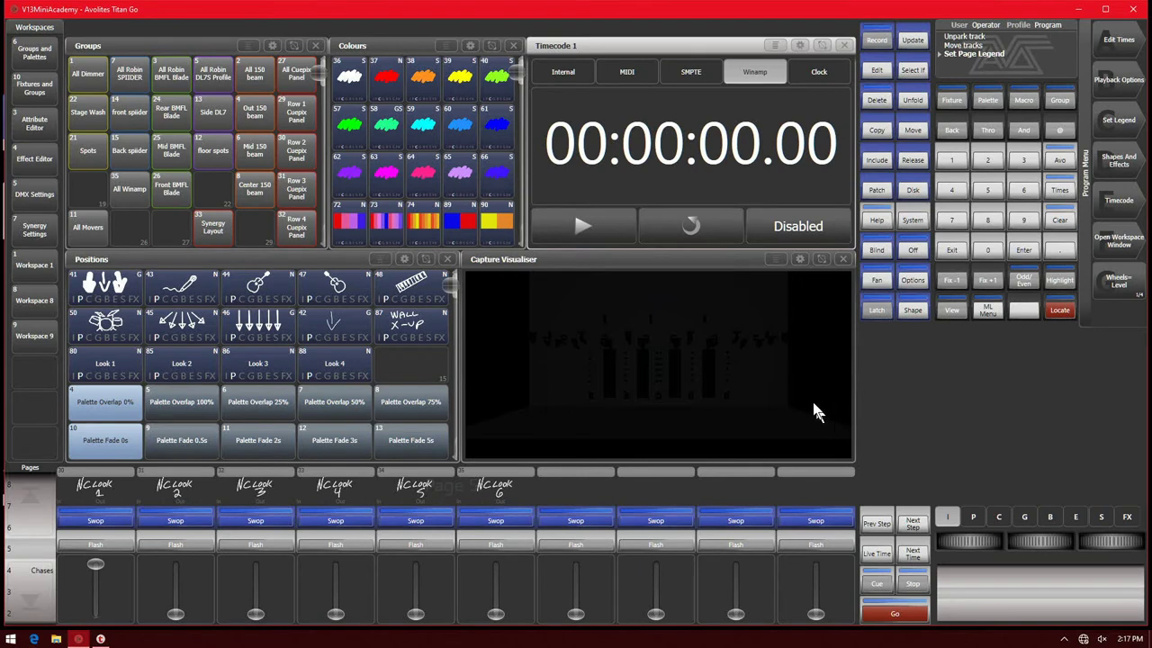
Step: Reopen the Set List window and set its page mode back to Set List
{"action": "left_click", "coordinate": [1118, 241]}
{"action": "left_click", "coordinate": [1087, 311]}
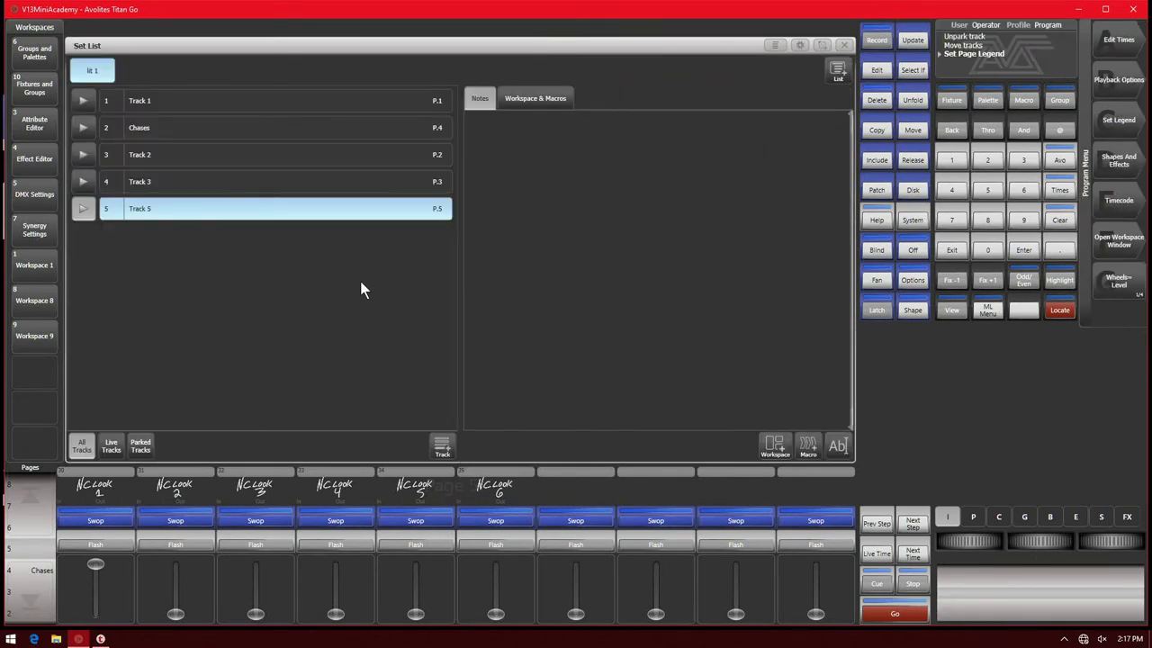
{"action": "left_click", "coordinate": [770, 44]}
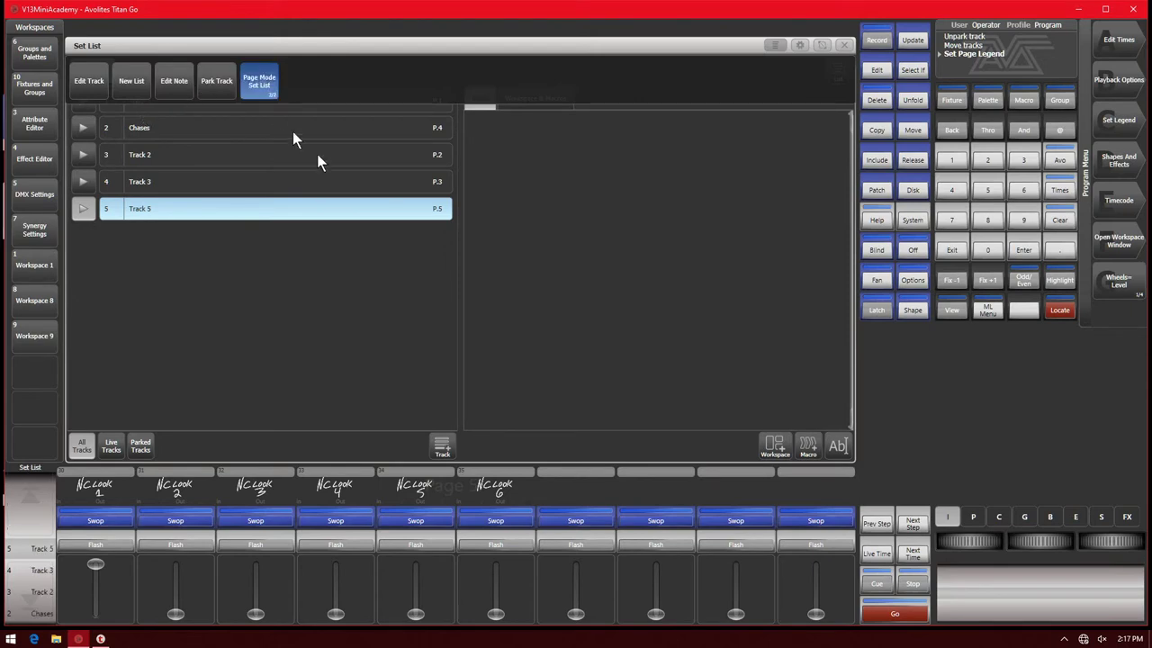
{"action": "left_click", "coordinate": [780, 44]}
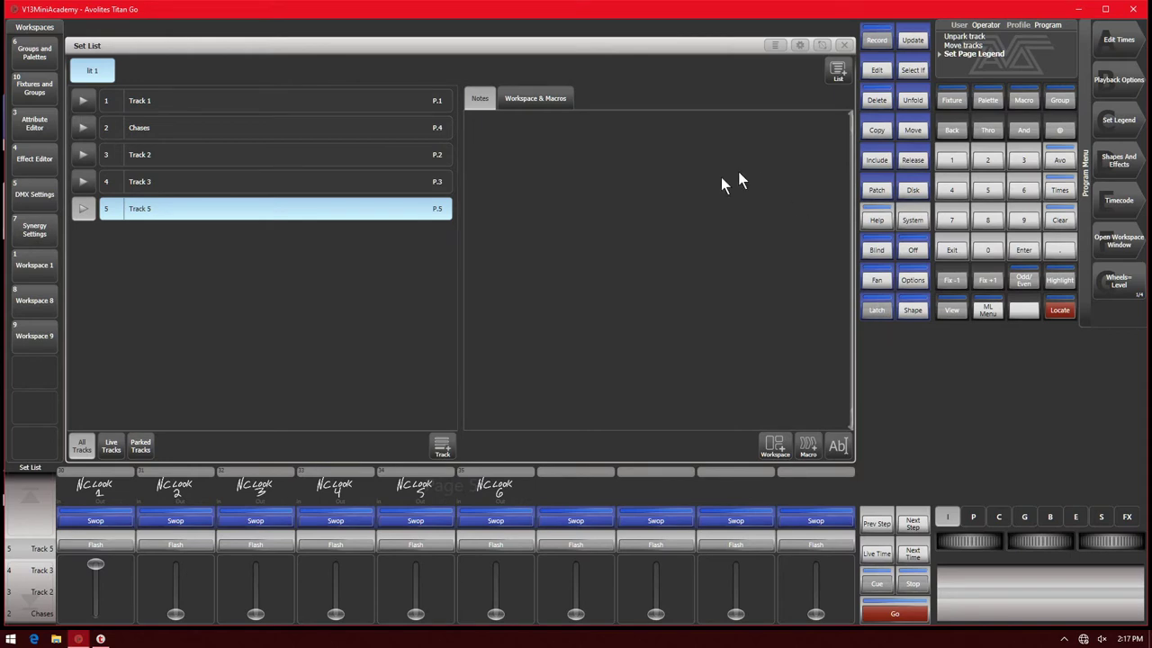
Step: Add the note "spots red dont forget the solo after third verse" to Track 5 and save it
{"action": "left_click", "coordinate": [837, 447]}
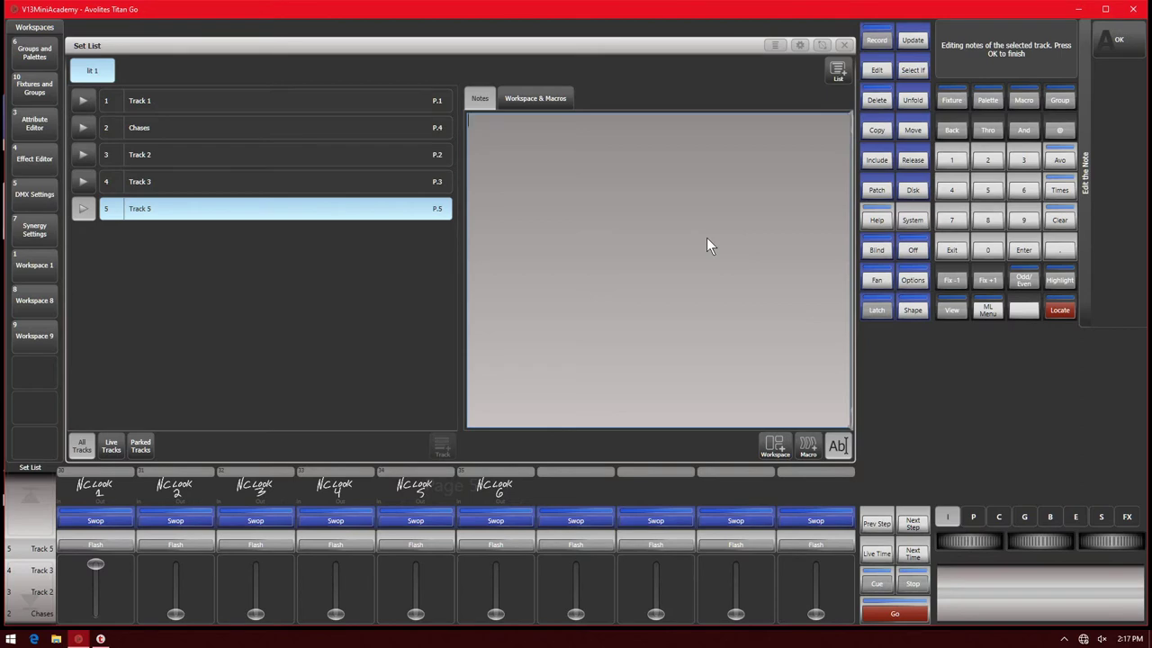
{"action": "type", "text": "spots red dont forget the "}
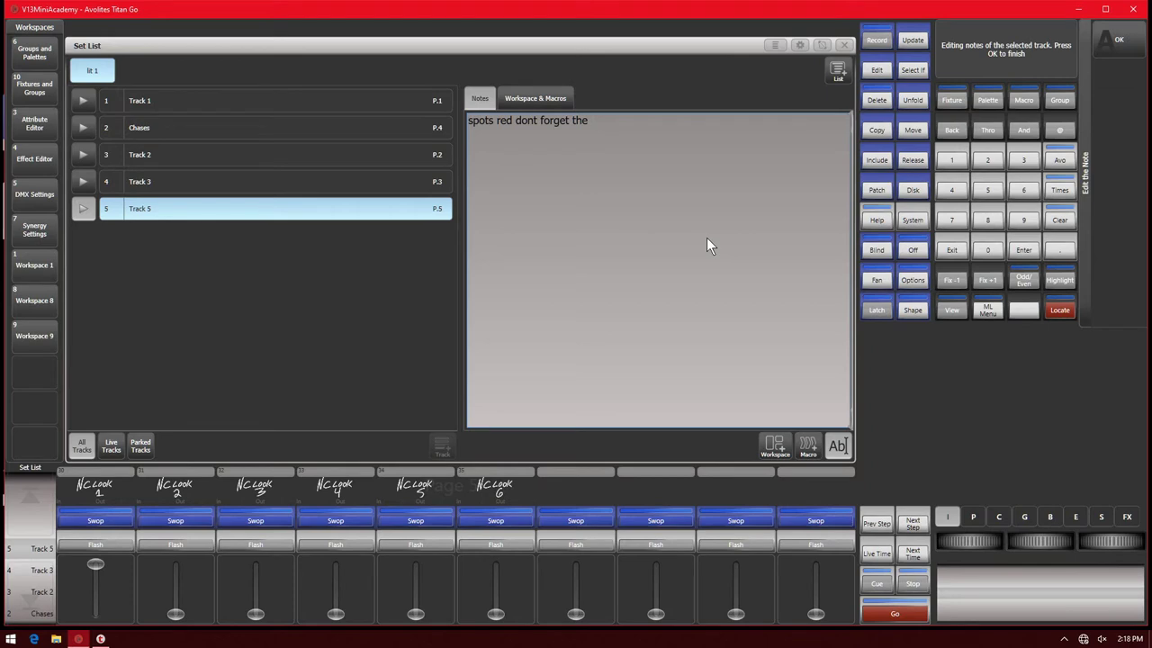
{"action": "type", "text": "solo"}
{"action": "type", "text": " after "}
{"action": "type", "text": "third c"}
{"action": "type", "text": "hours"}
{"action": "key", "text": "BackSpace"}
{"action": "key", "text": "BackSpace"}
{"action": "key", "text": "BackSpace"}
{"action": "key", "text": "BackSpace"}
{"action": "key", "text": "BackSpace"}
{"action": "key", "text": "BackSpace"}
{"action": "key", "text": "BackSpace"}
{"action": "type", "text": "verse"}
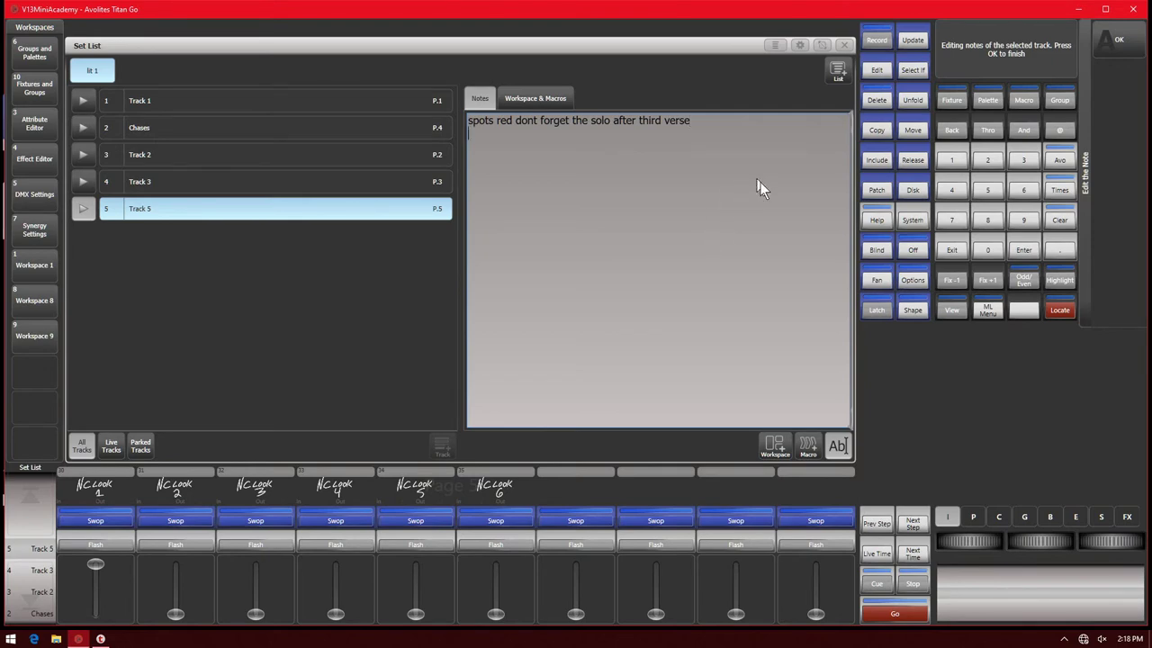
{"action": "left_click", "coordinate": [825, 449]}
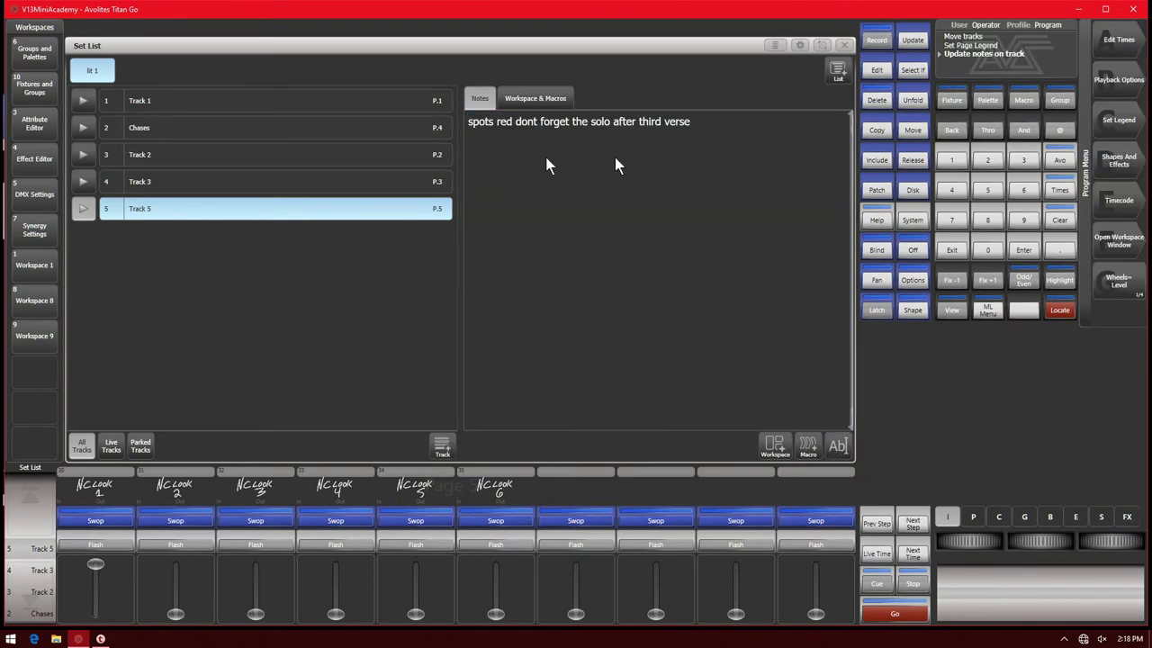
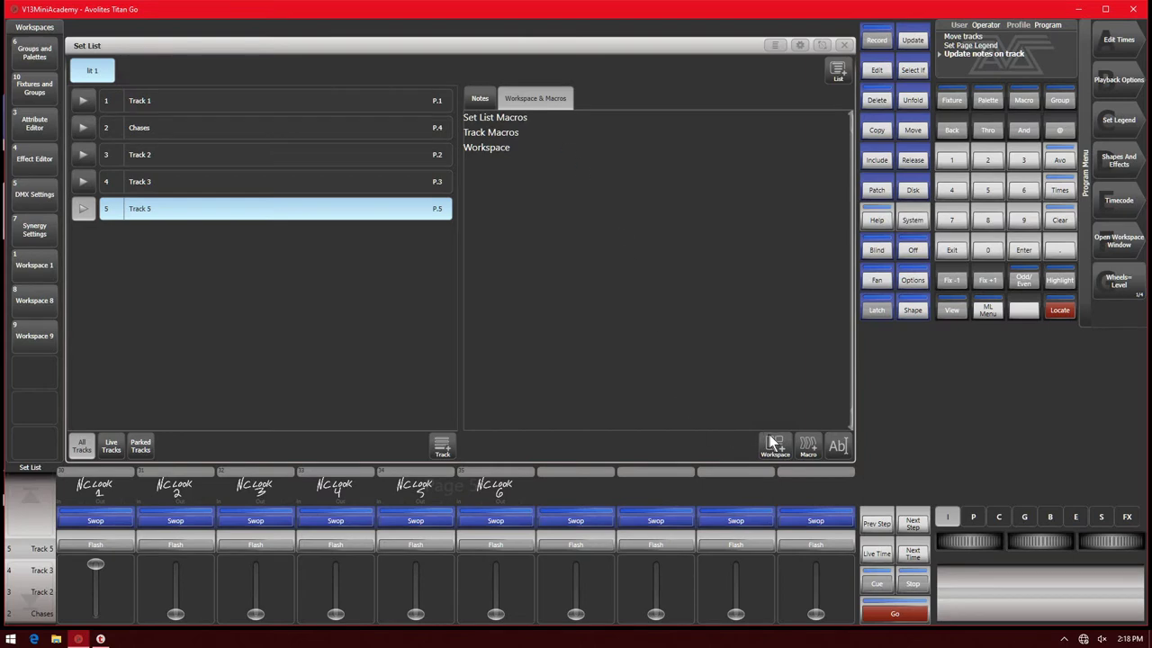
Step: Link the Release Playbacks Held Over macro to the whole set list, filtering the available macros with "release"
{"action": "left_click", "coordinate": [810, 445]}
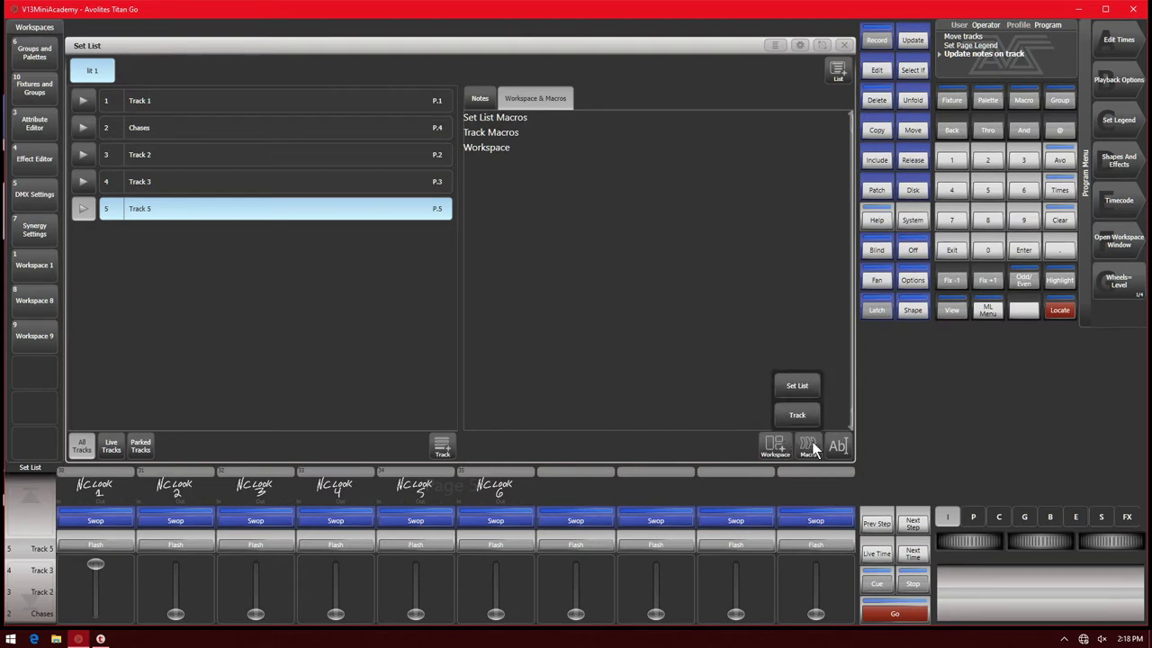
{"action": "left_click", "coordinate": [797, 386]}
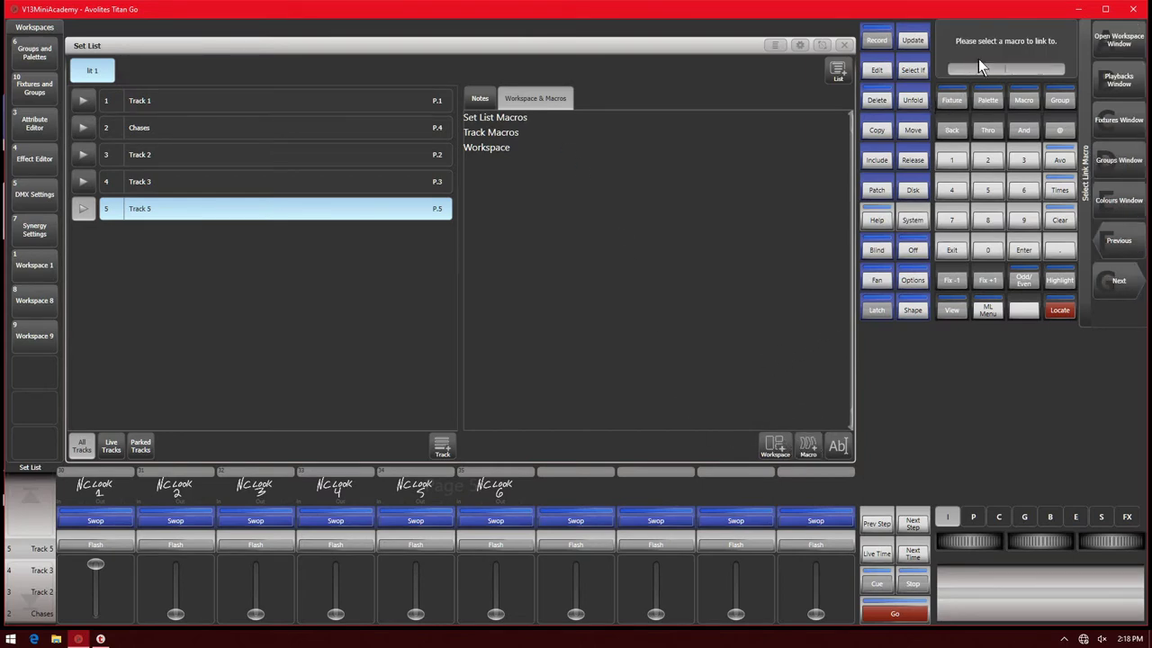
{"action": "type", "text": "release"}
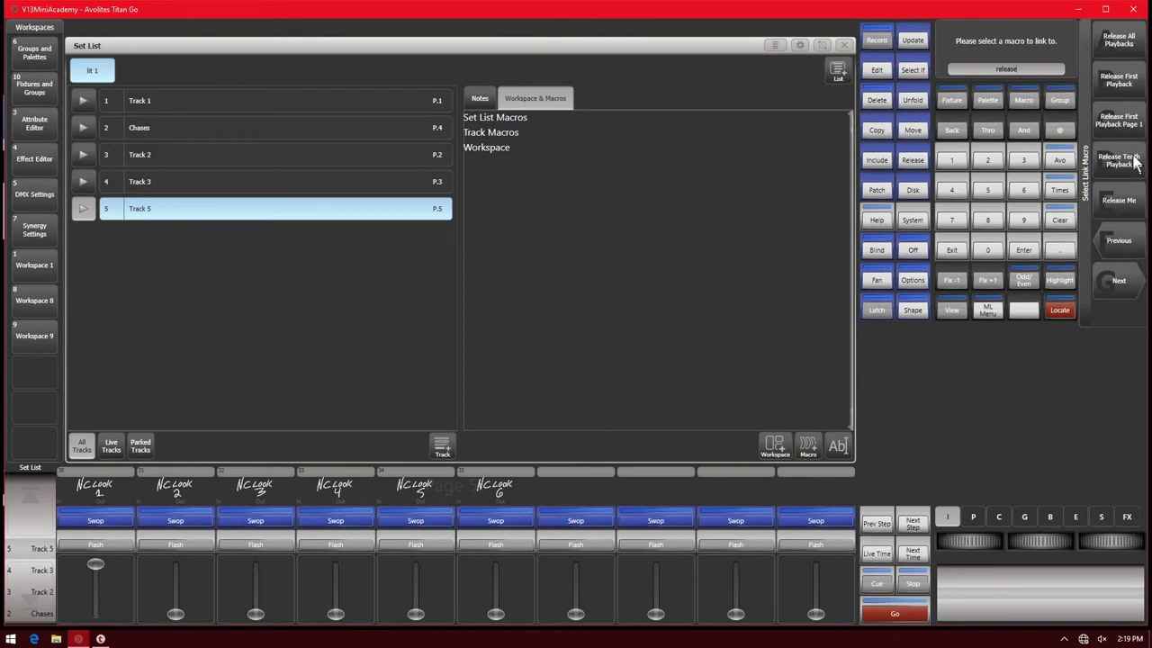
{"action": "left_click", "coordinate": [1132, 280]}
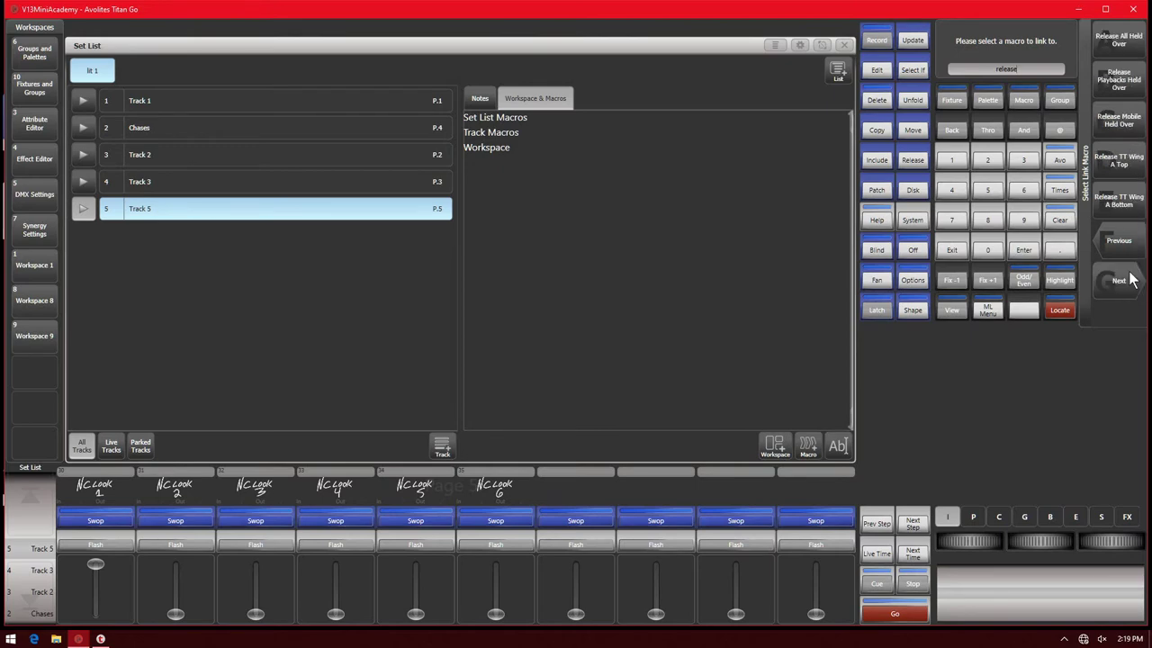
{"action": "left_click", "coordinate": [1133, 84]}
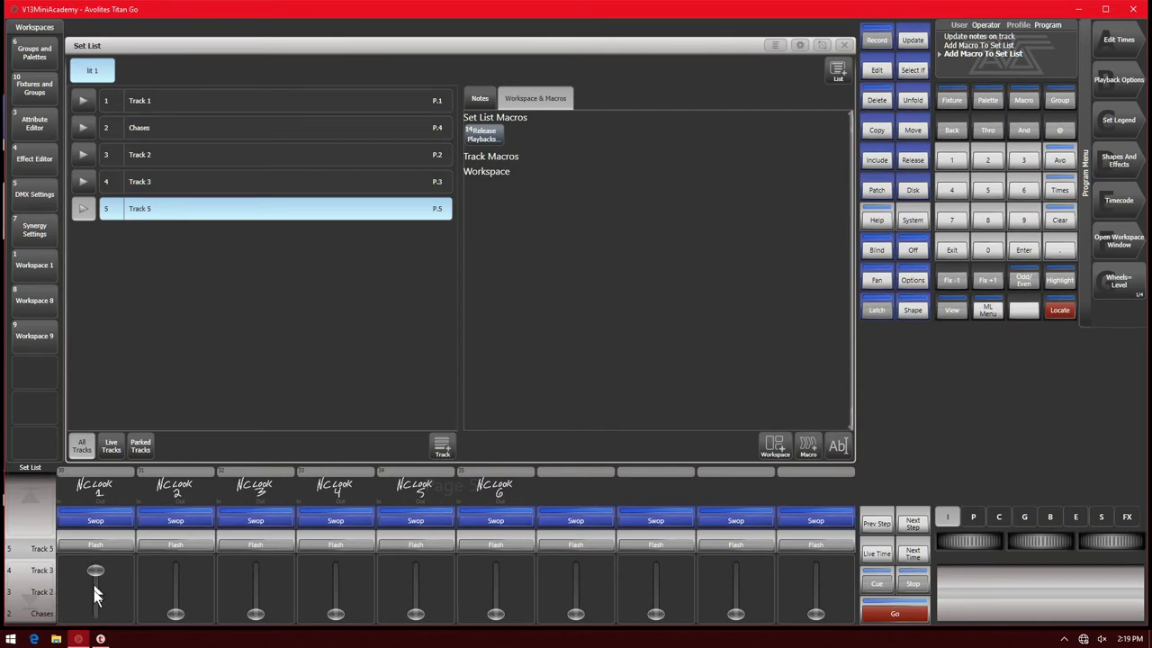
Step: Test the set list macro by running playbacks 1 and 3 on Track 5, repeating this on Track 3, and paging down to Track 2
{"action": "left_click_drag", "start_coordinate": [96, 593], "coordinate": [97, 565]}
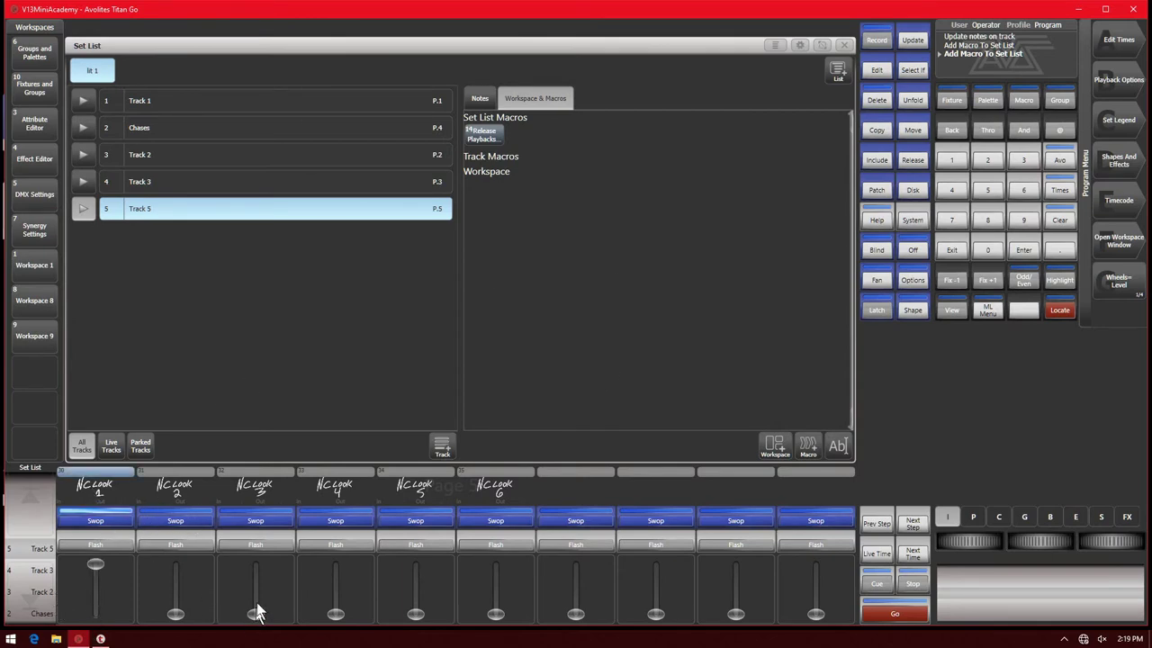
{"action": "left_click_drag", "start_coordinate": [258, 612], "coordinate": [256, 565]}
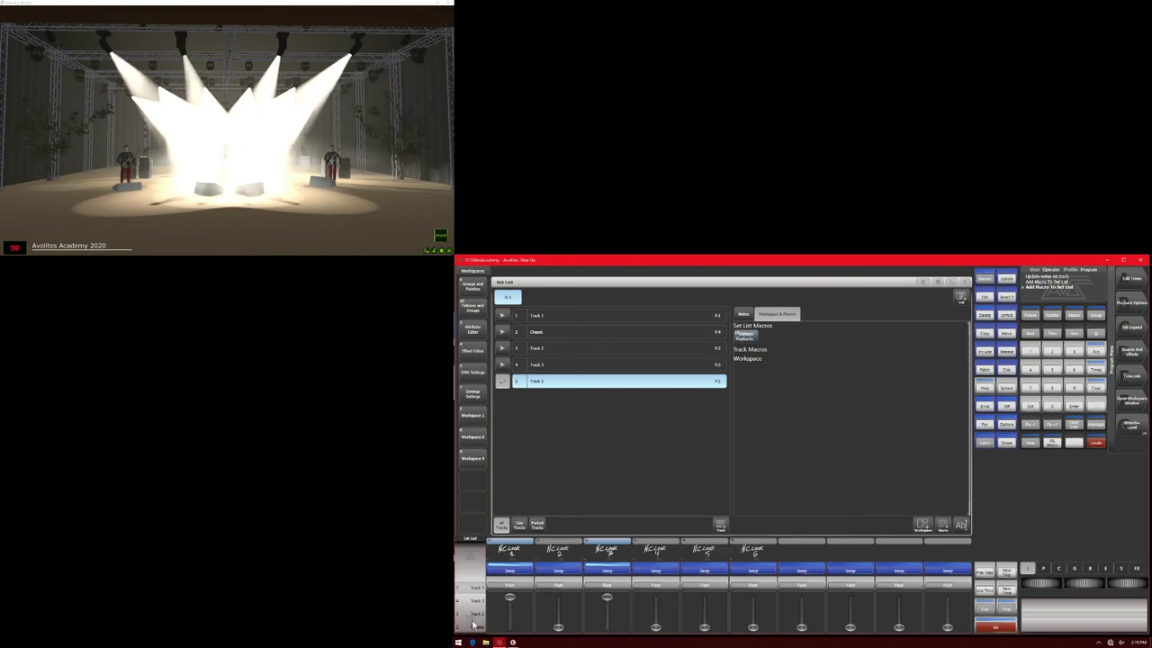
{"action": "left_click", "coordinate": [474, 624]}
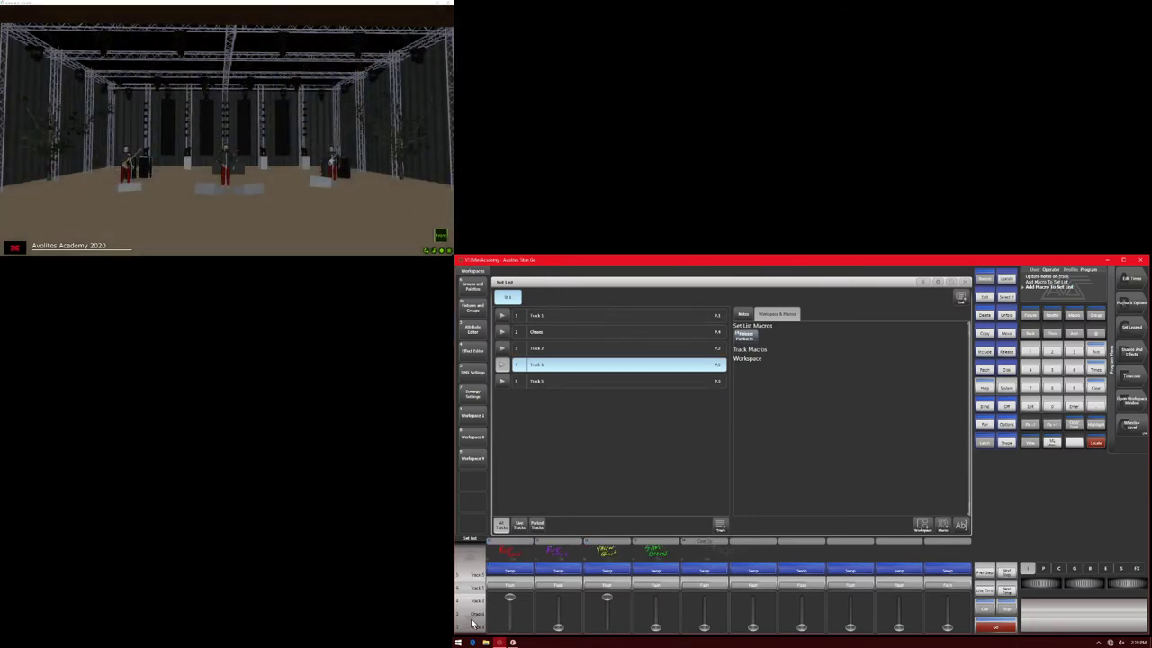
{"action": "left_click", "coordinate": [608, 599]}
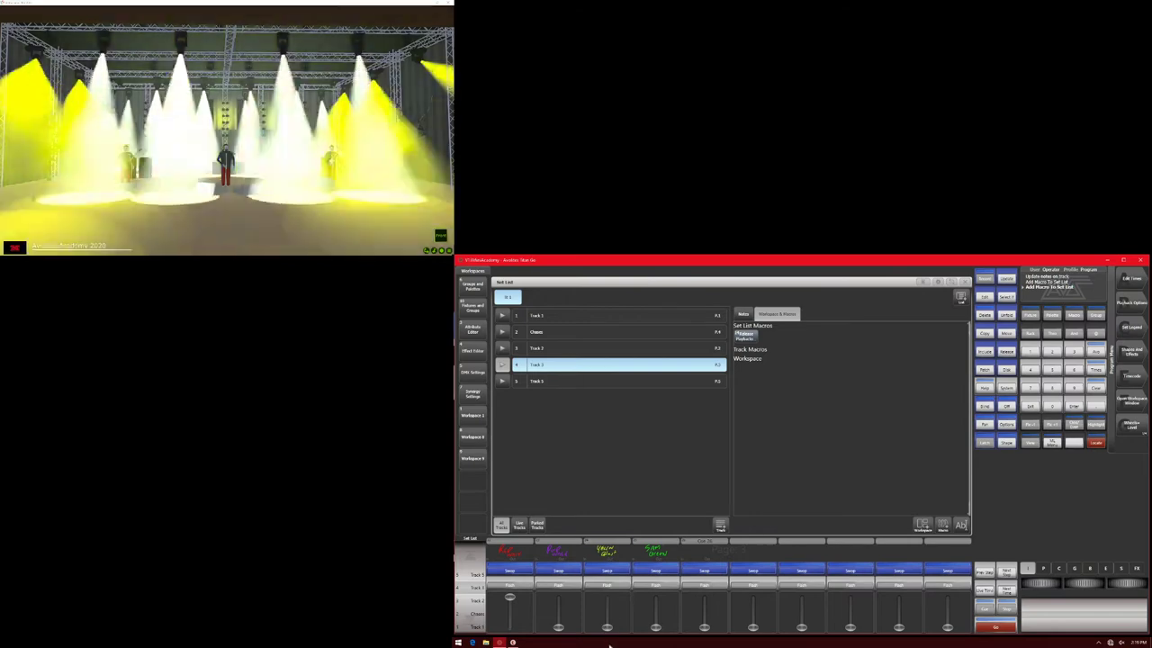
{"action": "left_click", "coordinate": [508, 604]}
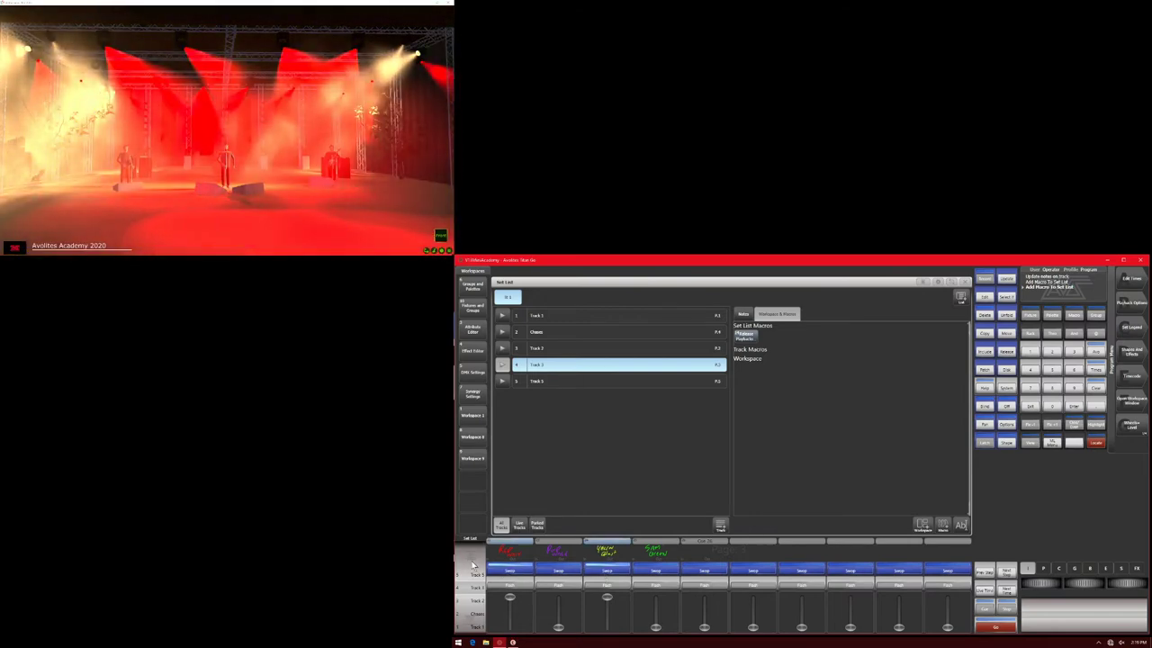
{"action": "left_click", "coordinate": [475, 627]}
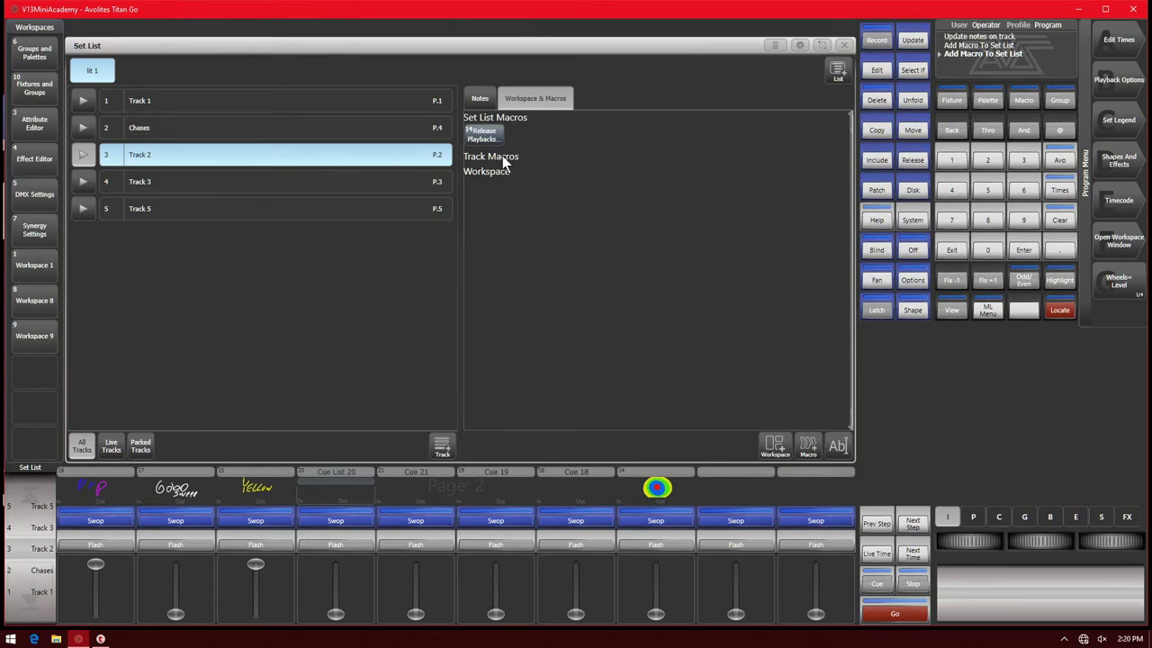
Step: Add a track macro to Track 2, clearing the "release" filter and linking the Channel Grid Window macro
{"action": "left_click", "coordinate": [808, 443]}
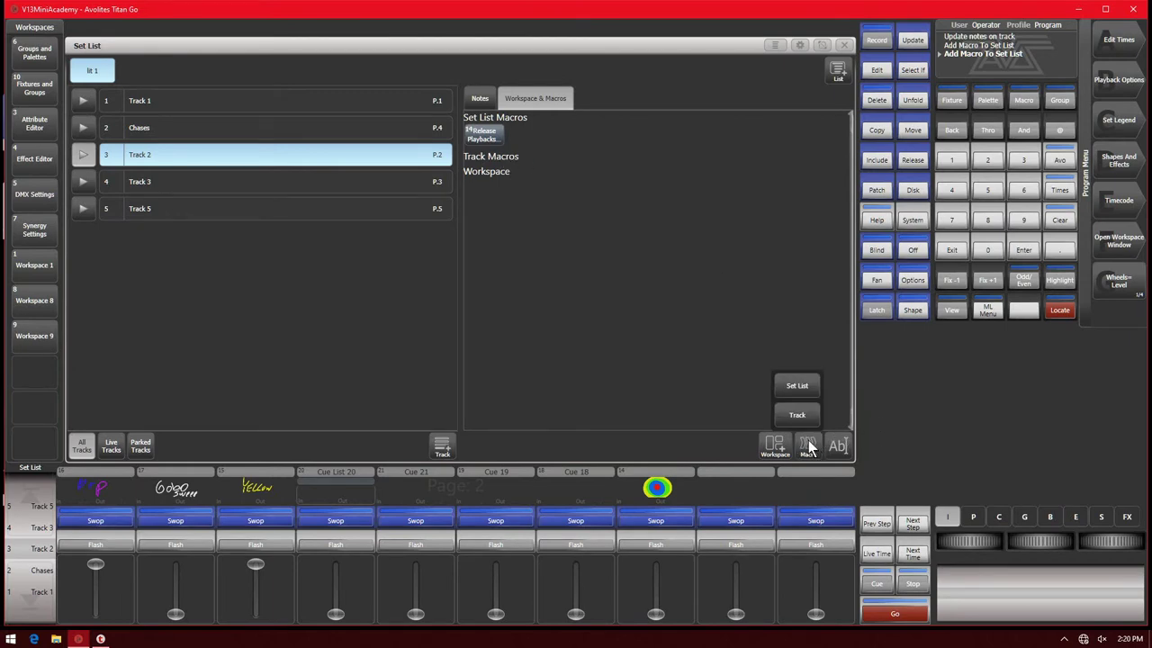
{"action": "left_click", "coordinate": [798, 414]}
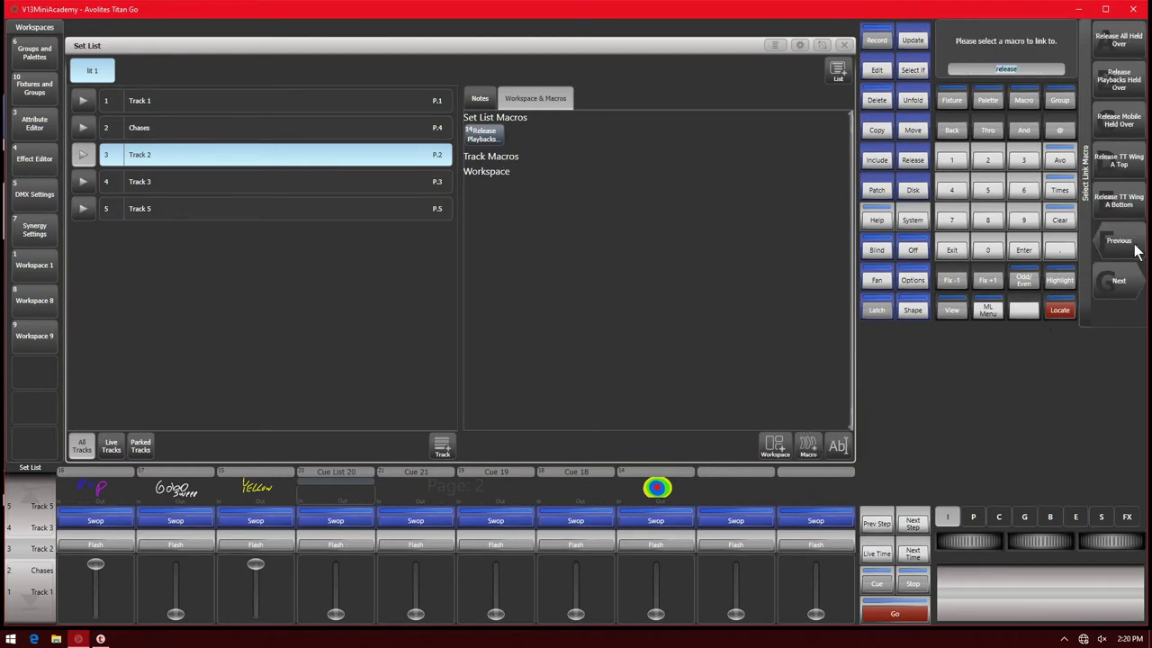
{"action": "left_click", "coordinate": [1138, 284]}
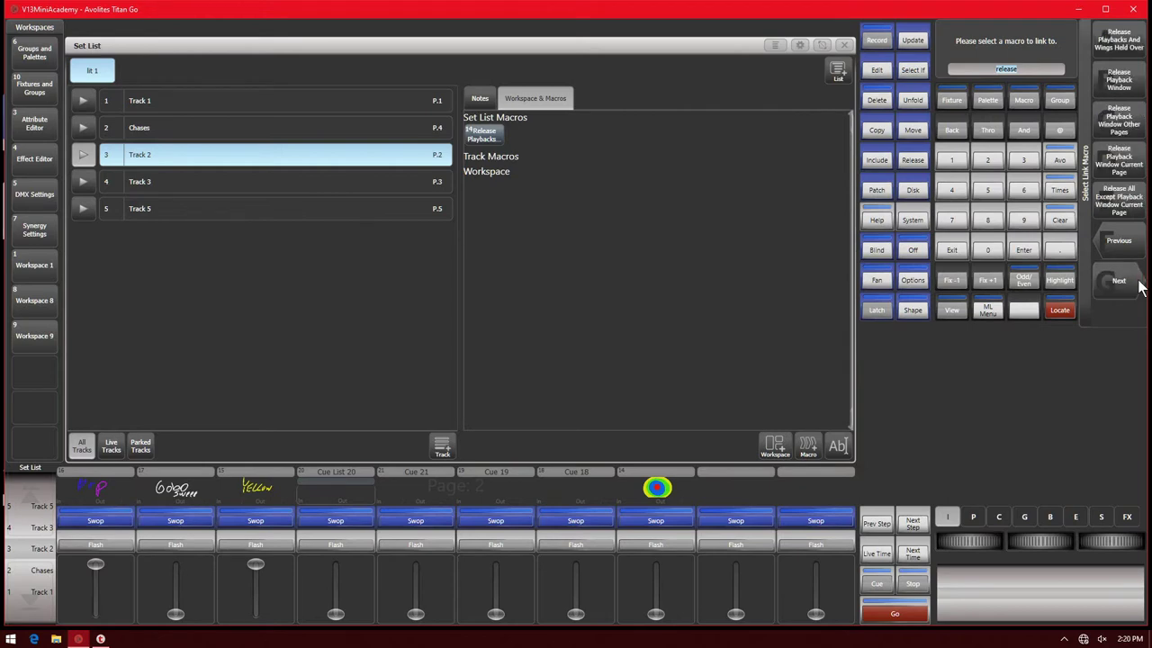
{"action": "left_click", "coordinate": [1138, 284]}
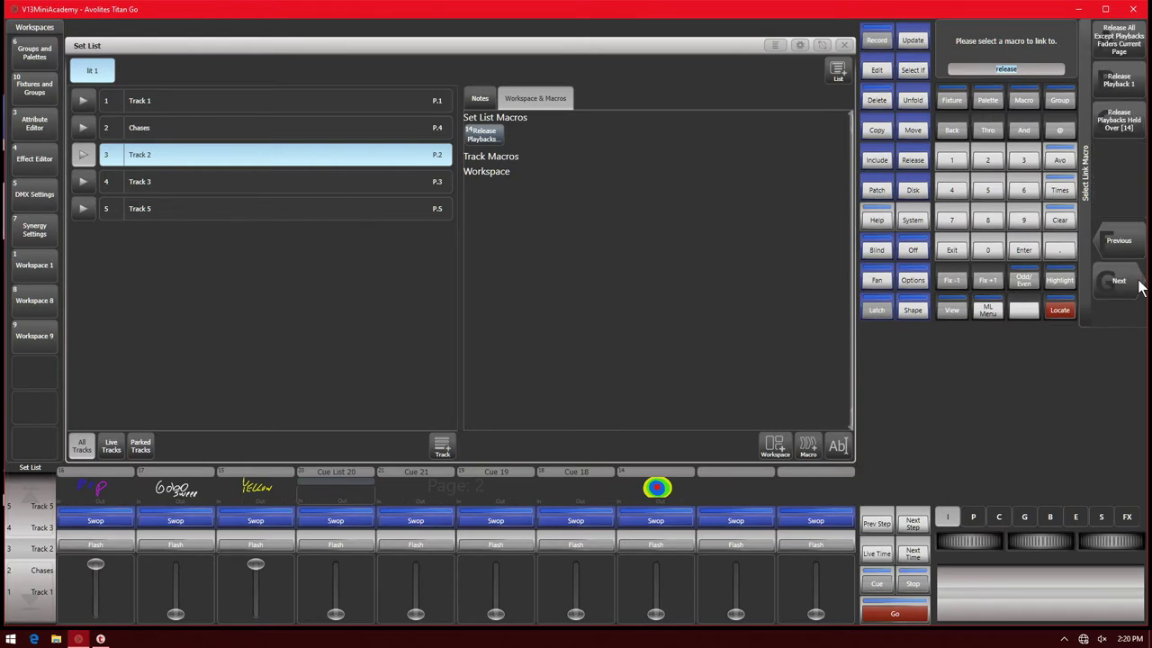
{"action": "left_click", "coordinate": [1138, 284]}
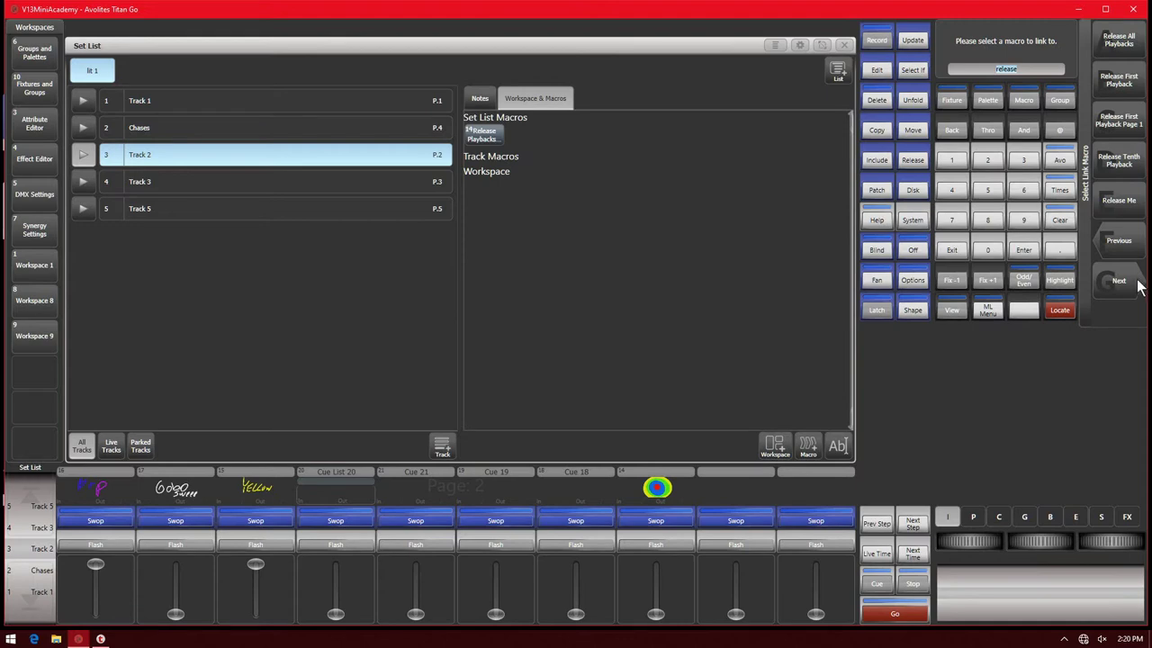
{"action": "key", "text": "BackSpace"}
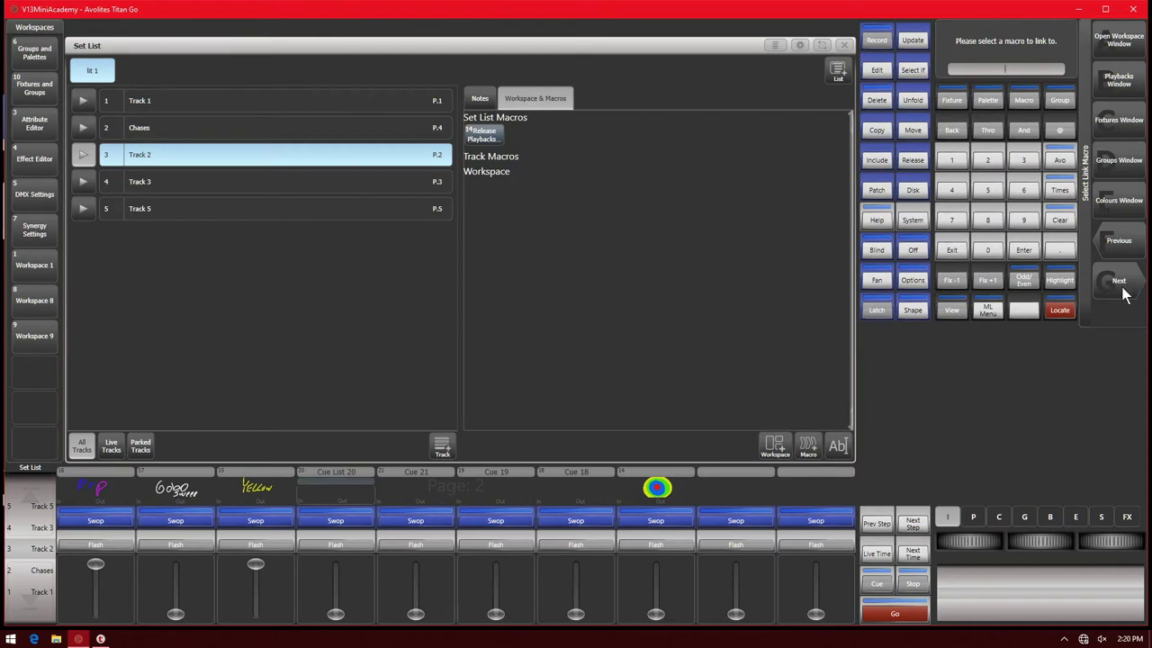
{"action": "left_click", "coordinate": [1120, 286]}
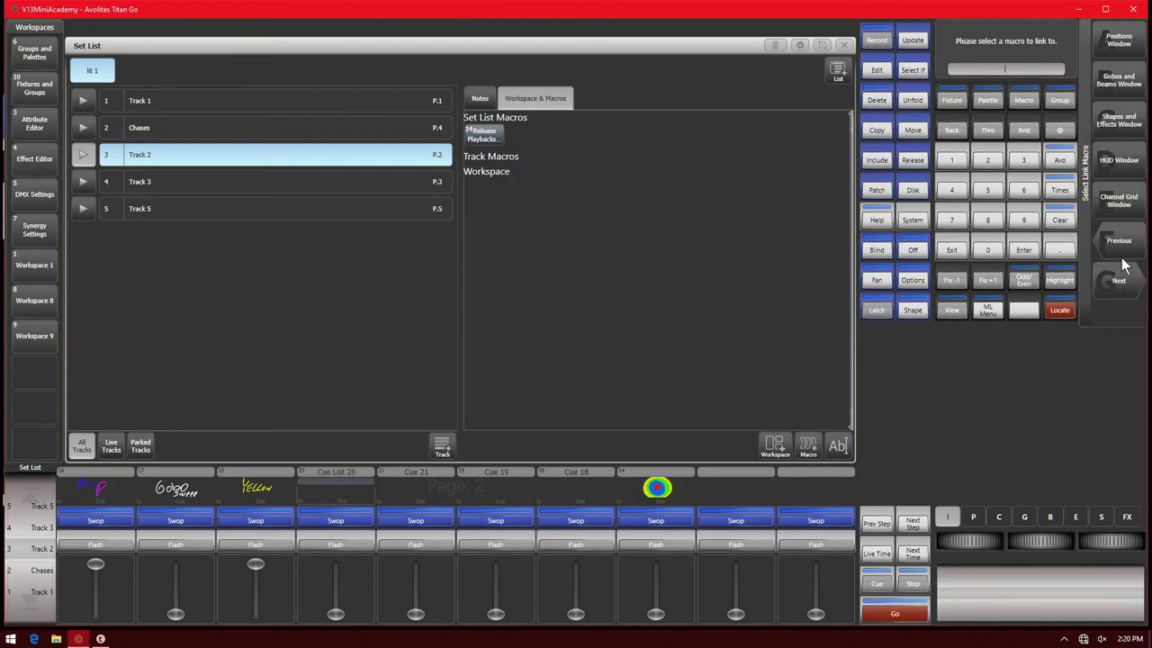
{"action": "left_click", "coordinate": [1132, 207]}
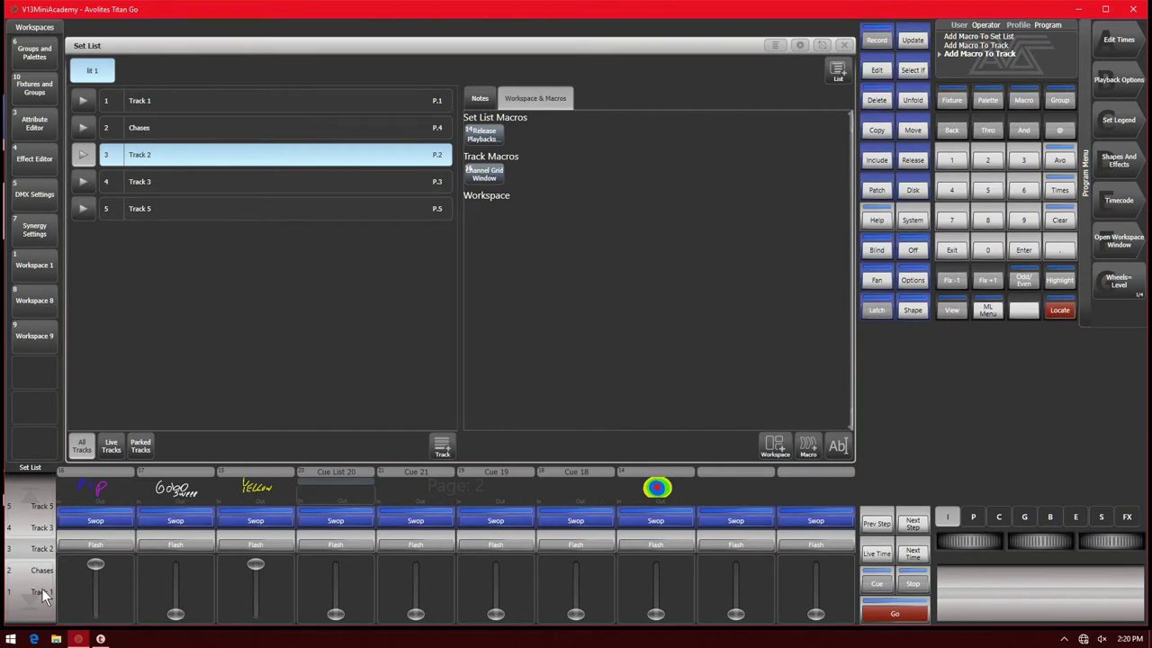
Step: Run the first two chases on the Chases page, page up to Track 2 to trigger its macro, and return to Chases
{"action": "scroll", "coordinate": [42, 591], "scroll_direction": "down", "scroll_amount": 1}
{"action": "mouse_move", "coordinate": [94, 566]}
{"action": "left_mouse_down"}
{"action": "mouse_move", "coordinate": [95, 614]}
{"action": "mouse_move", "coordinate": [96, 563]}
{"action": "left_mouse_up"}
{"action": "left_click", "coordinate": [174, 490]}
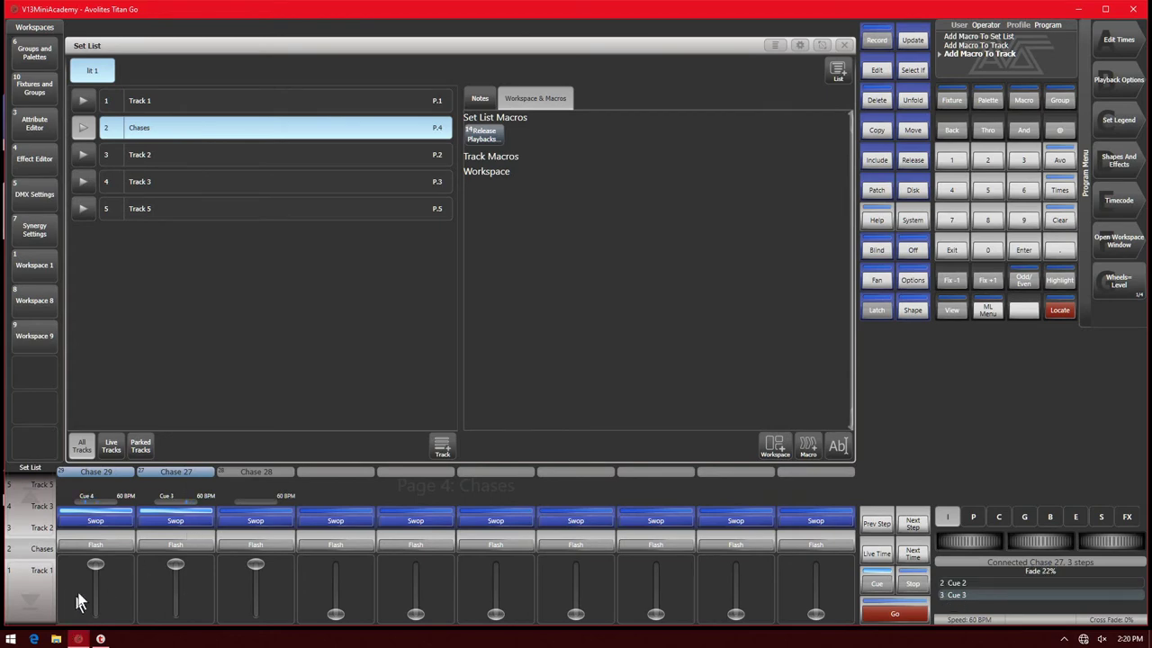
{"action": "left_click", "coordinate": [41, 505]}
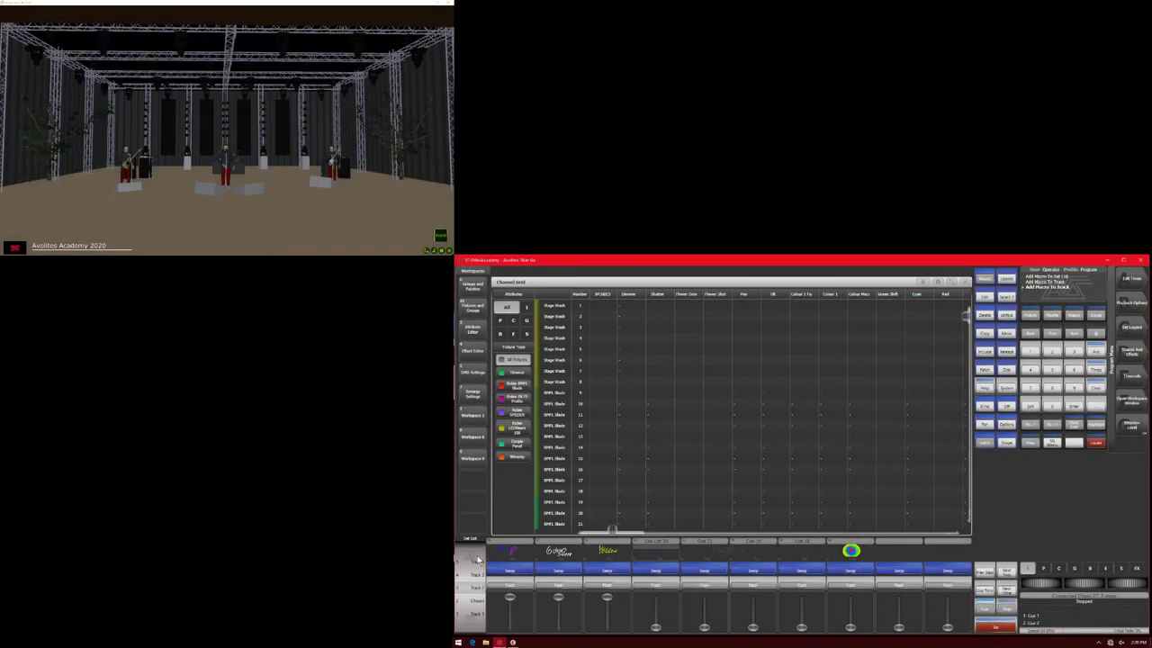
{"action": "left_click", "coordinate": [467, 617]}
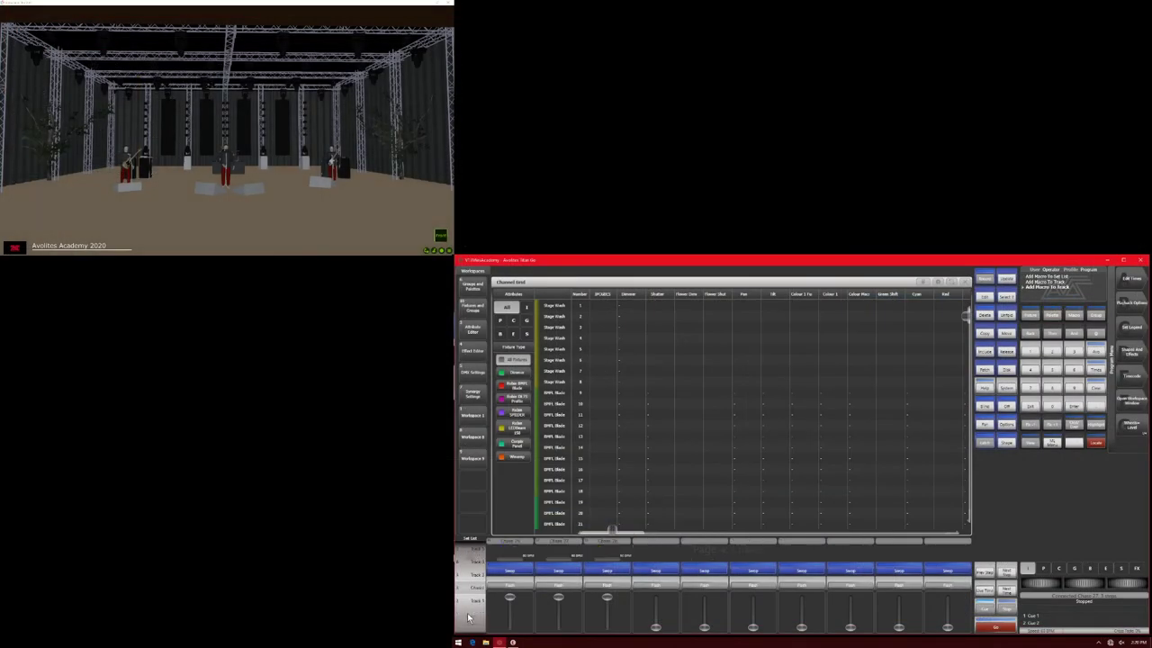
Step: Run Chase 29 and Chase 27 from their faders on the Chases page and close the Channel Grid window
{"action": "left_click_drag", "start_coordinate": [510, 598], "coordinate": [510, 630]}
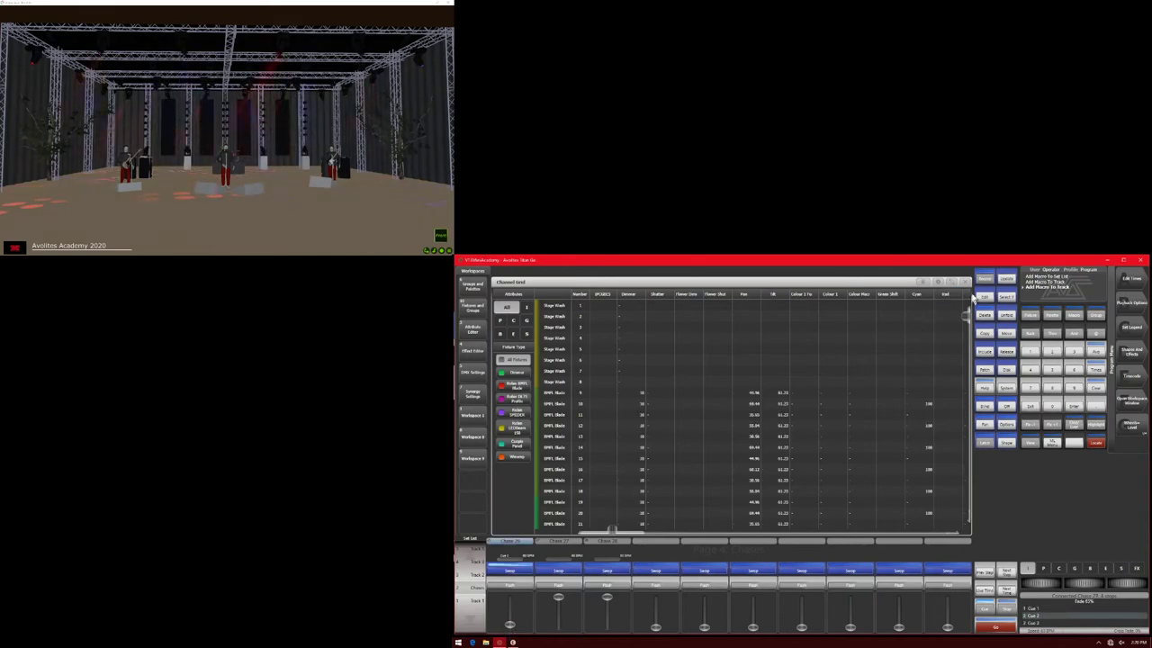
{"action": "left_click", "coordinate": [556, 599]}
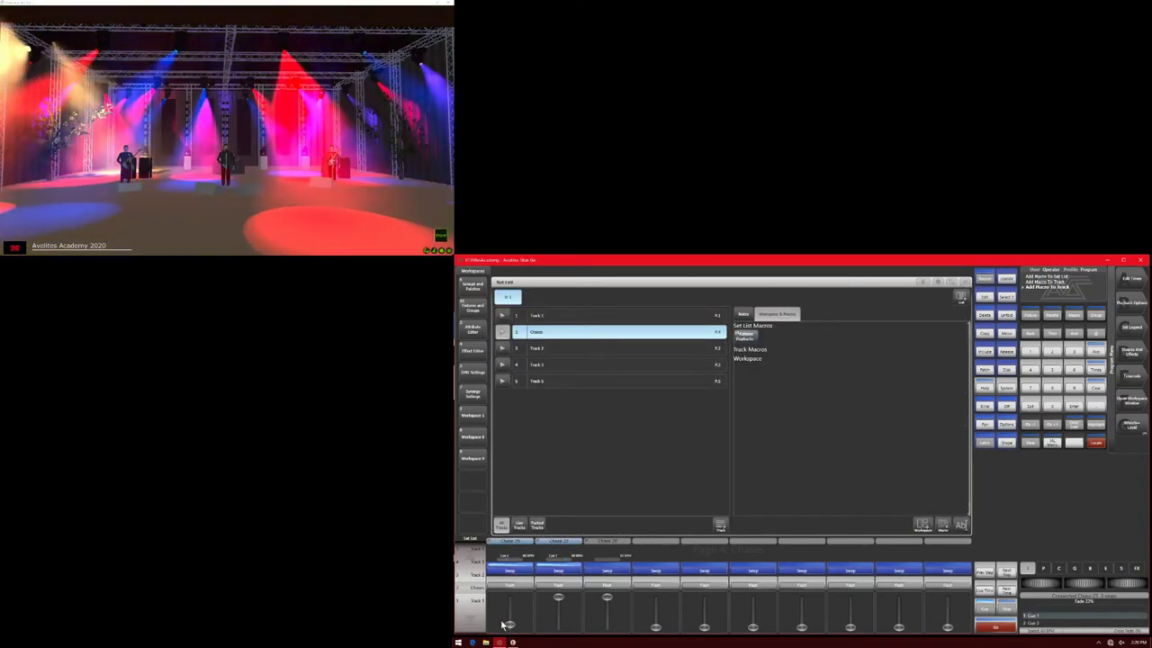
{"action": "left_click_drag", "start_coordinate": [506, 623], "coordinate": [508, 597]}
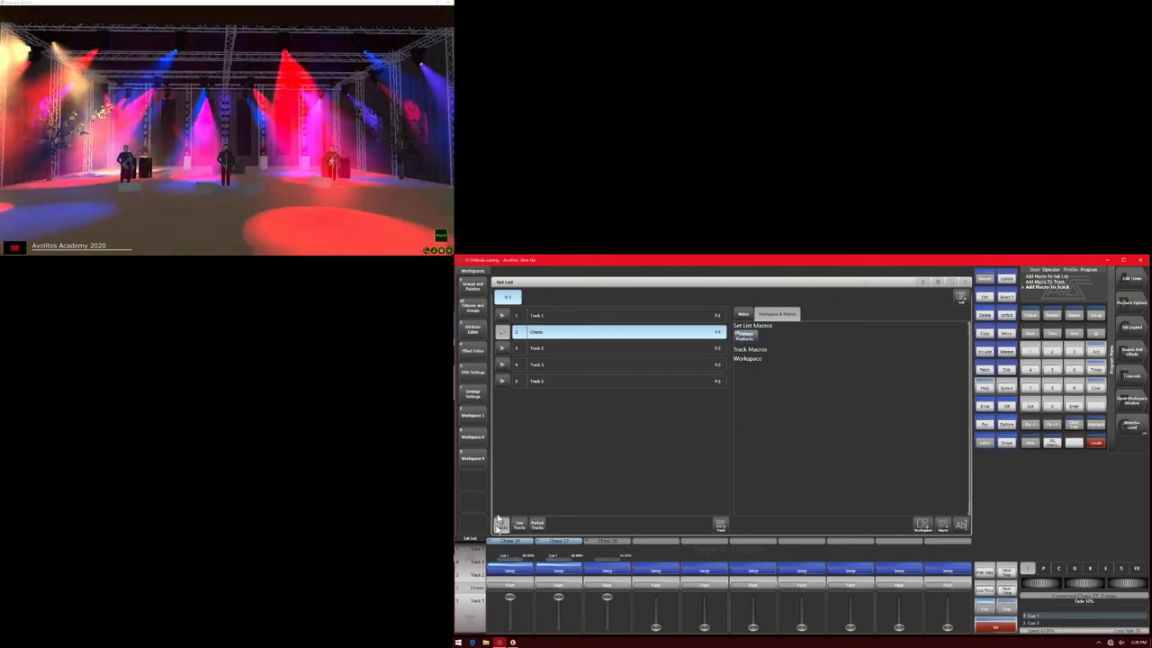
Step: Trigger Track 2's macro by paging to it from Chases and from Track 3, run its playbacks, and close the Channel Grid
{"action": "left_click", "coordinate": [468, 561]}
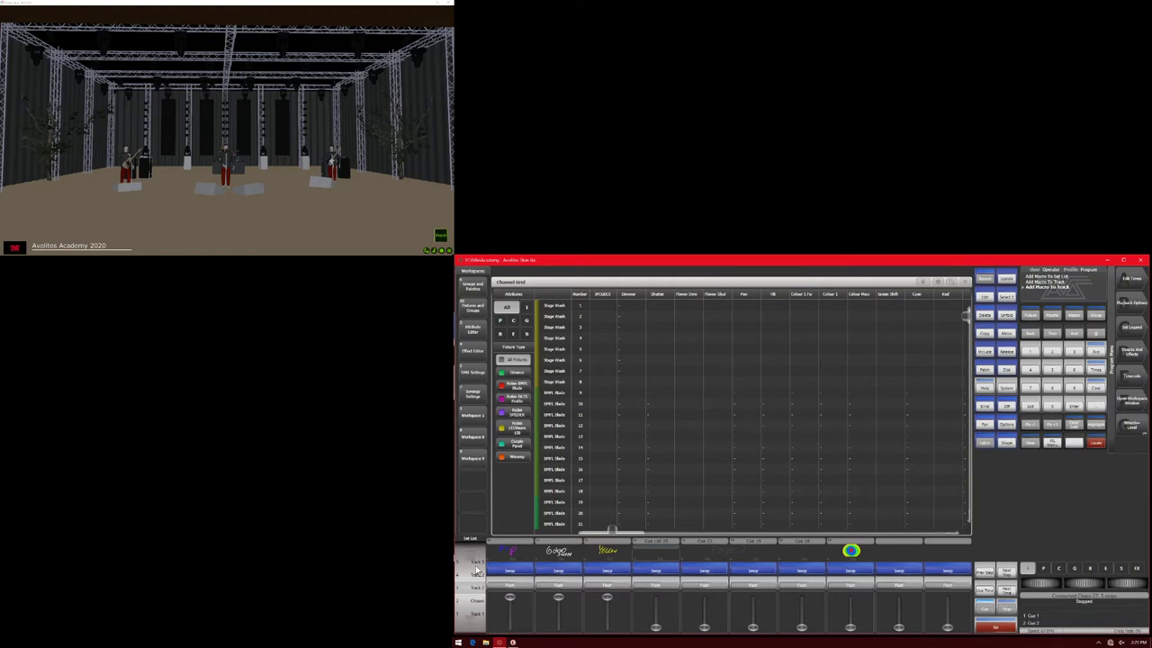
{"action": "mouse_move", "coordinate": [557, 598]}
{"action": "left_mouse_down"}
{"action": "mouse_move", "coordinate": [558, 620]}
{"action": "mouse_move", "coordinate": [558, 597]}
{"action": "left_mouse_up"}
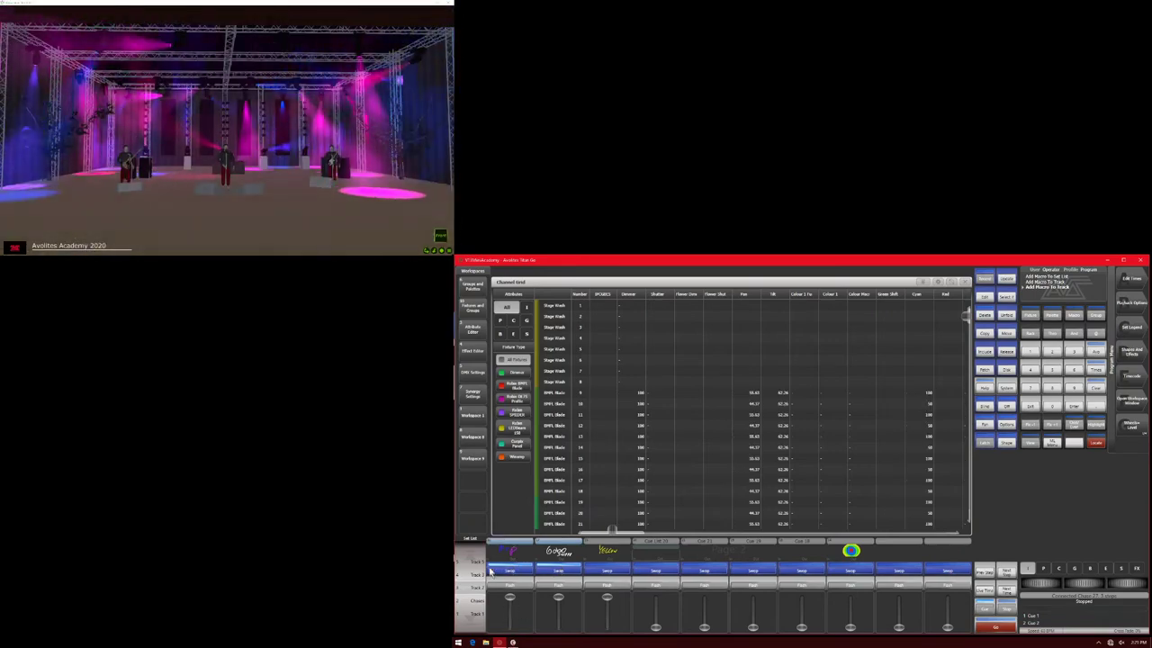
{"action": "scroll", "coordinate": [478, 560], "scroll_direction": "up", "scroll_amount": 1}
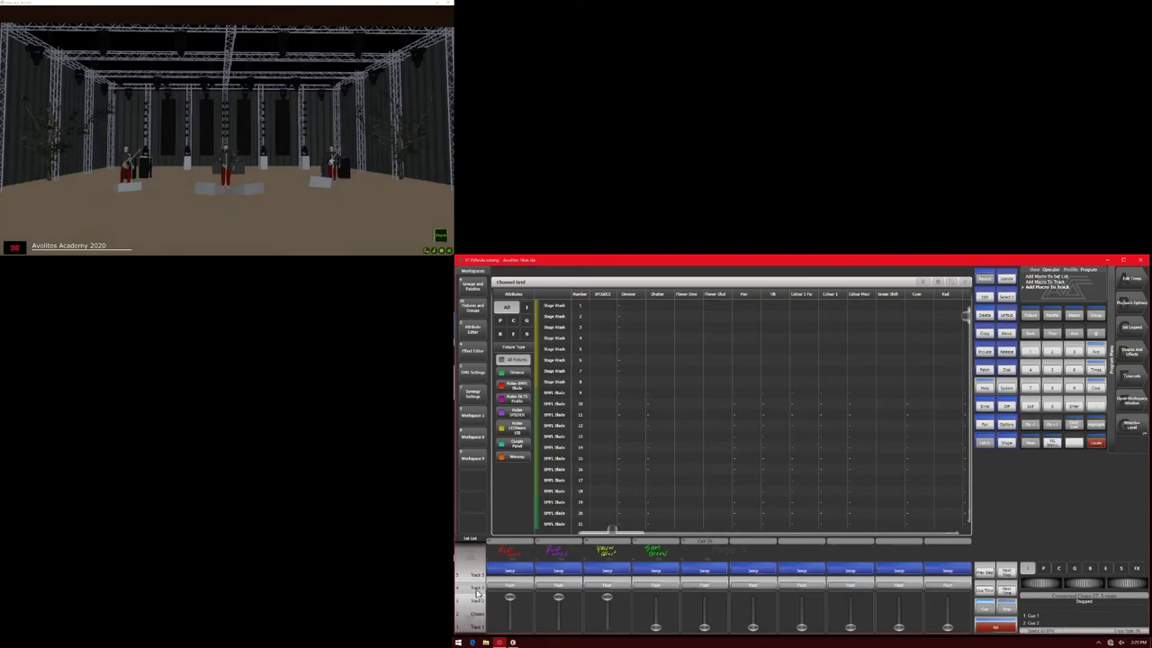
{"action": "scroll", "coordinate": [464, 619], "scroll_direction": "down", "scroll_amount": 1}
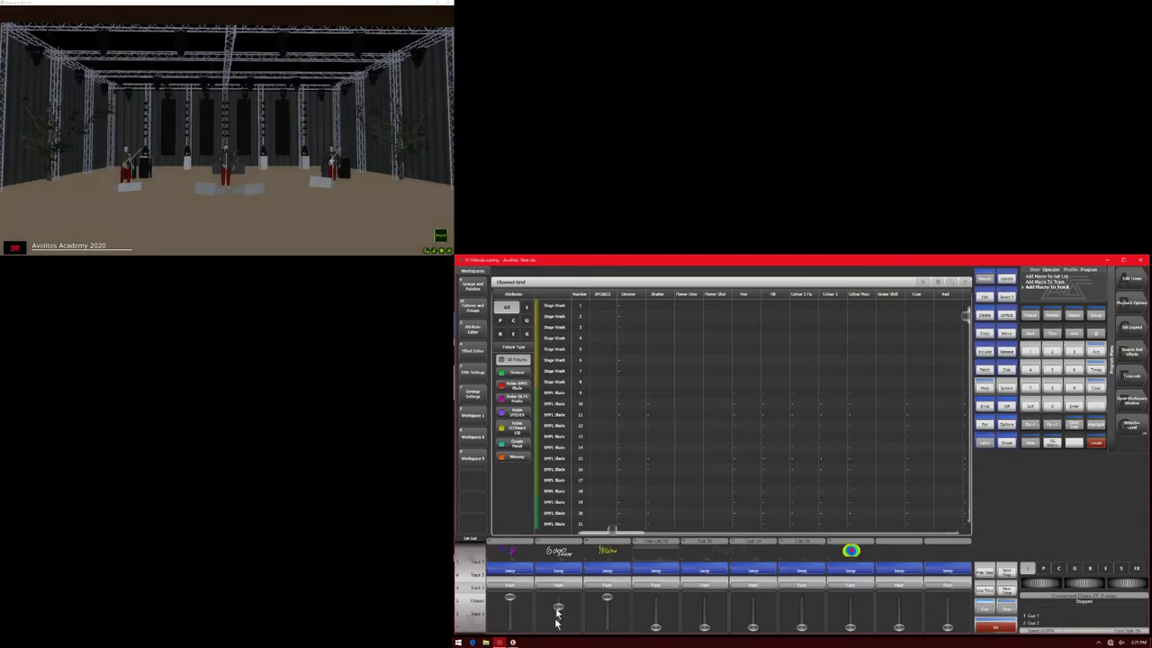
{"action": "left_click", "coordinate": [551, 565]}
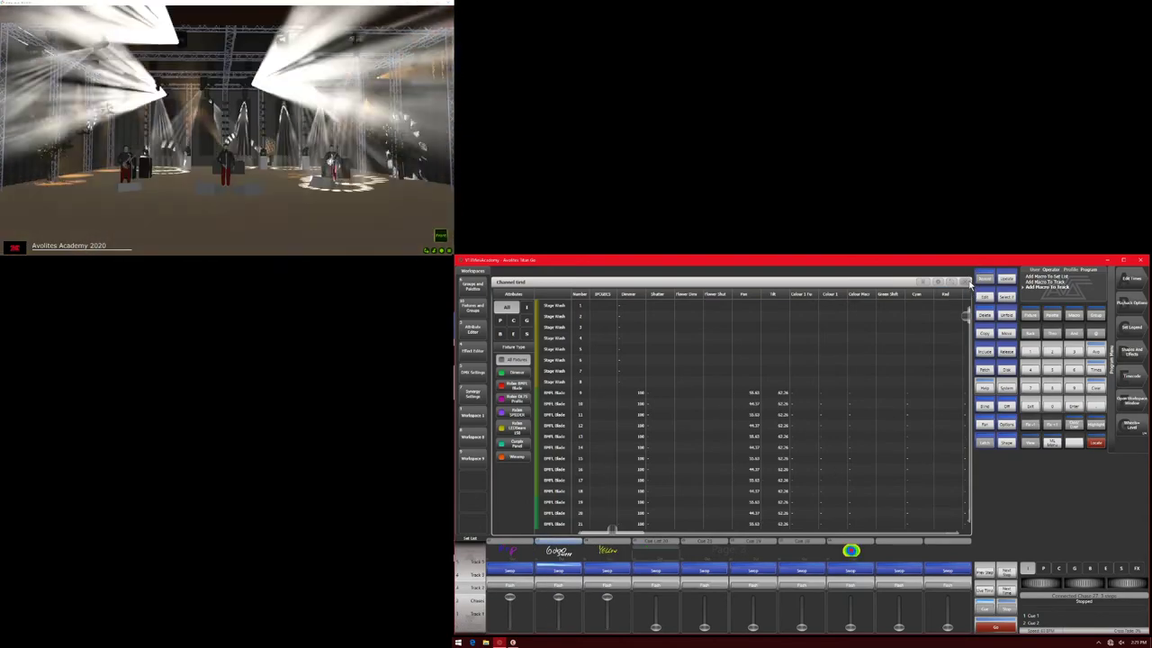
{"action": "left_click", "coordinate": [967, 282]}
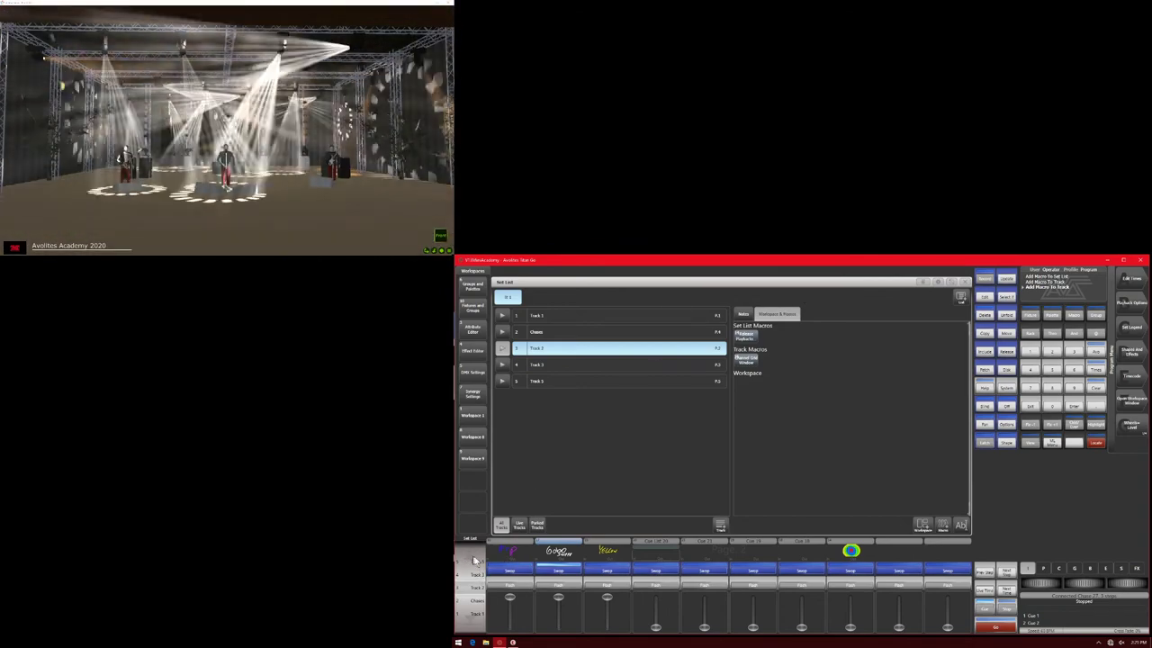
Step: Page up to Track 3 and compare its linked macros with those of Track 2 in the Set List window
{"action": "left_click", "coordinate": [477, 561]}
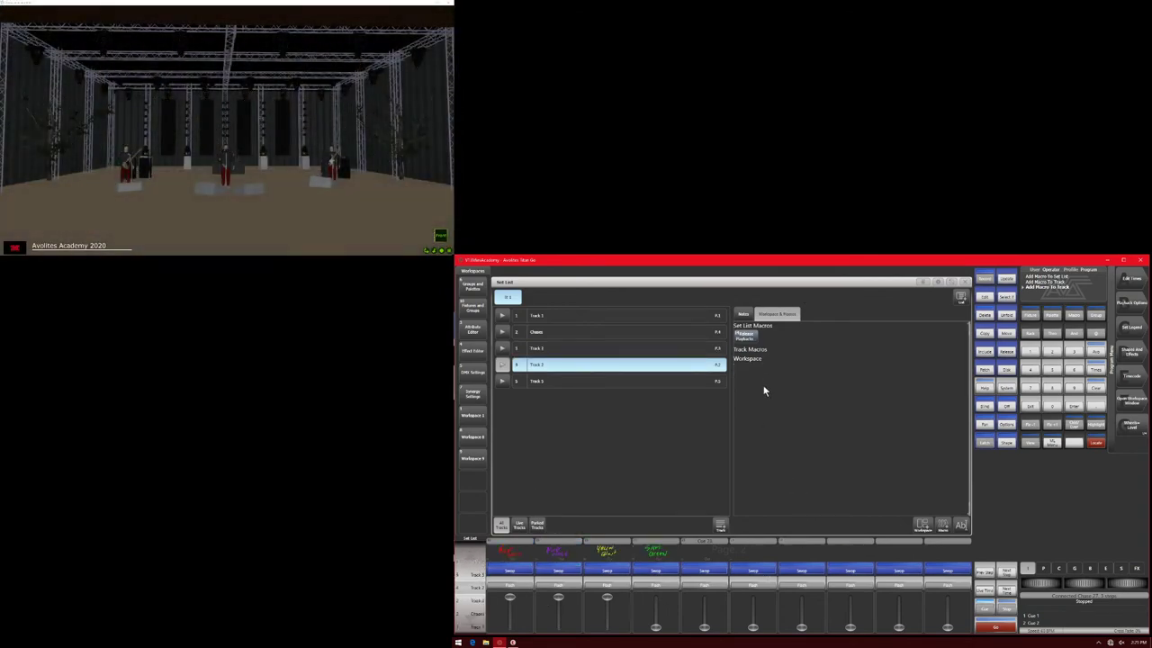
{"action": "left_click", "coordinate": [630, 347]}
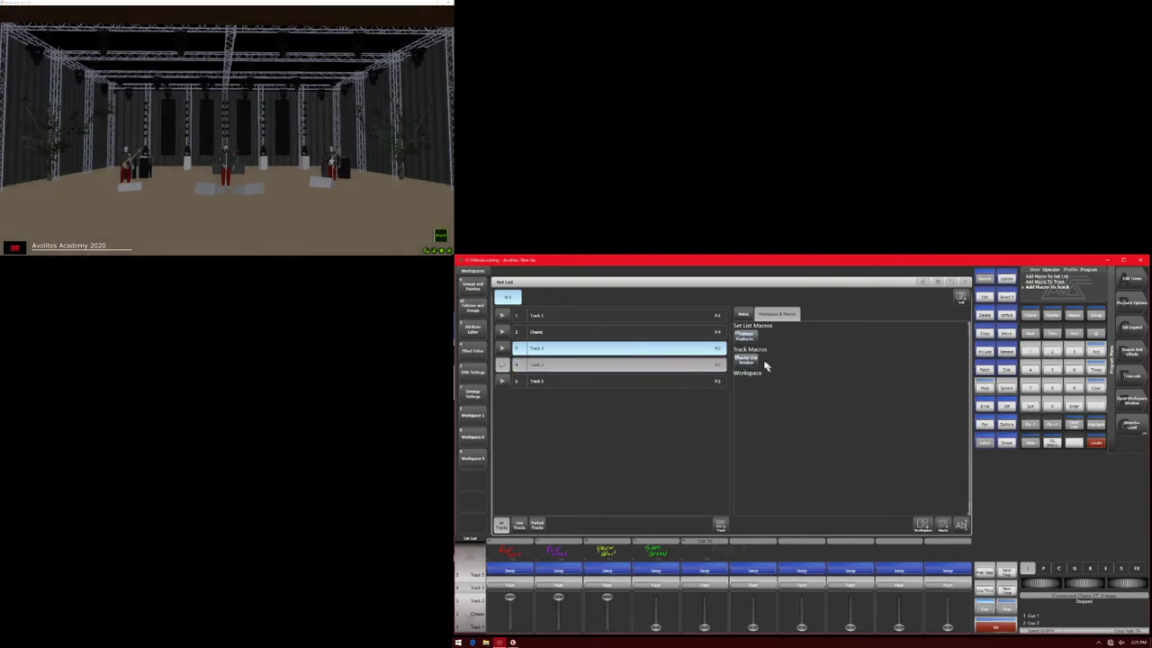
{"action": "left_click", "coordinate": [697, 364]}
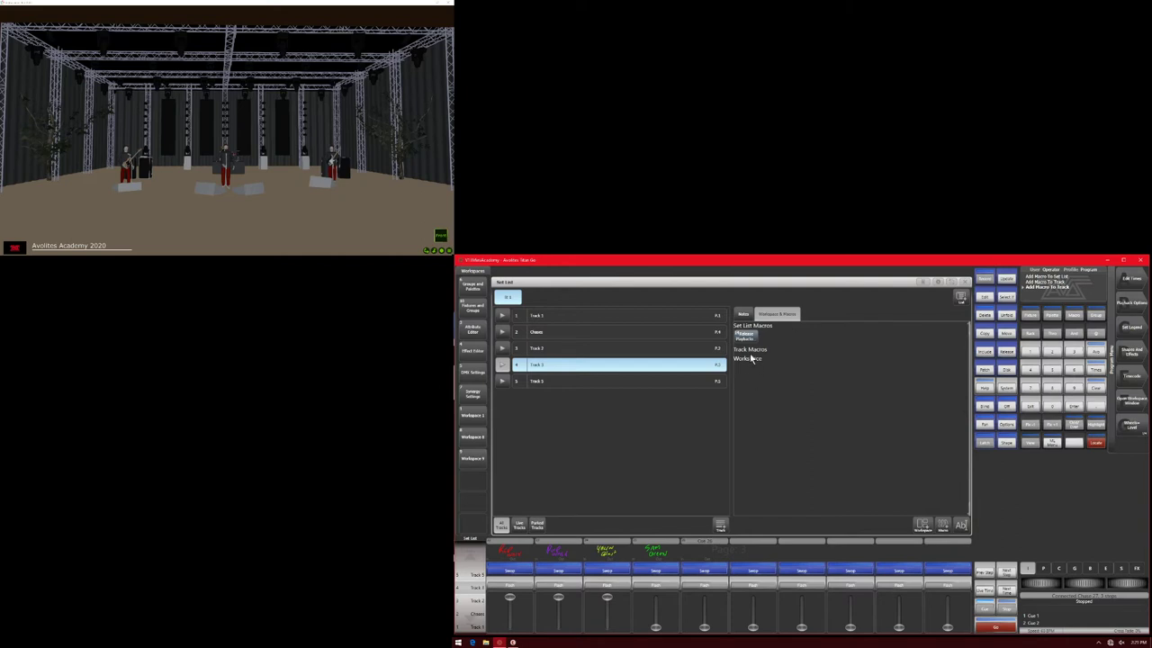
Step: Shrink the Set List window to a floating window inside the Capture Visualiser area, wide enough for both tracks and macros
{"action": "left_click", "coordinate": [950, 283]}
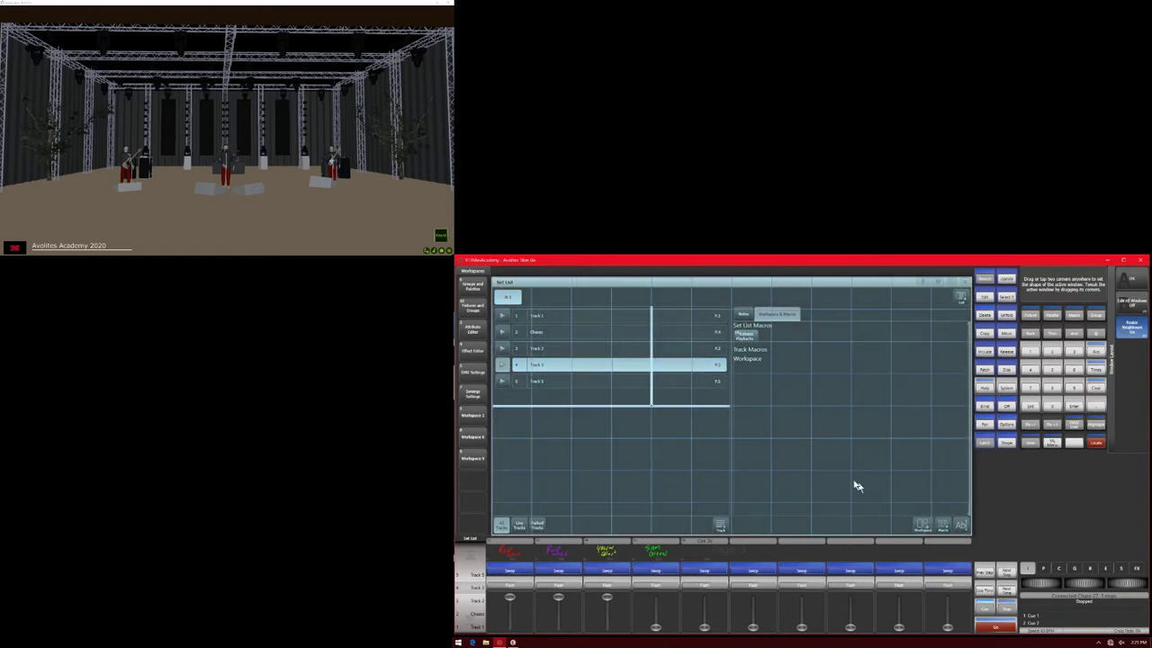
{"action": "left_click_drag", "start_coordinate": [734, 439], "coordinate": [811, 511]}
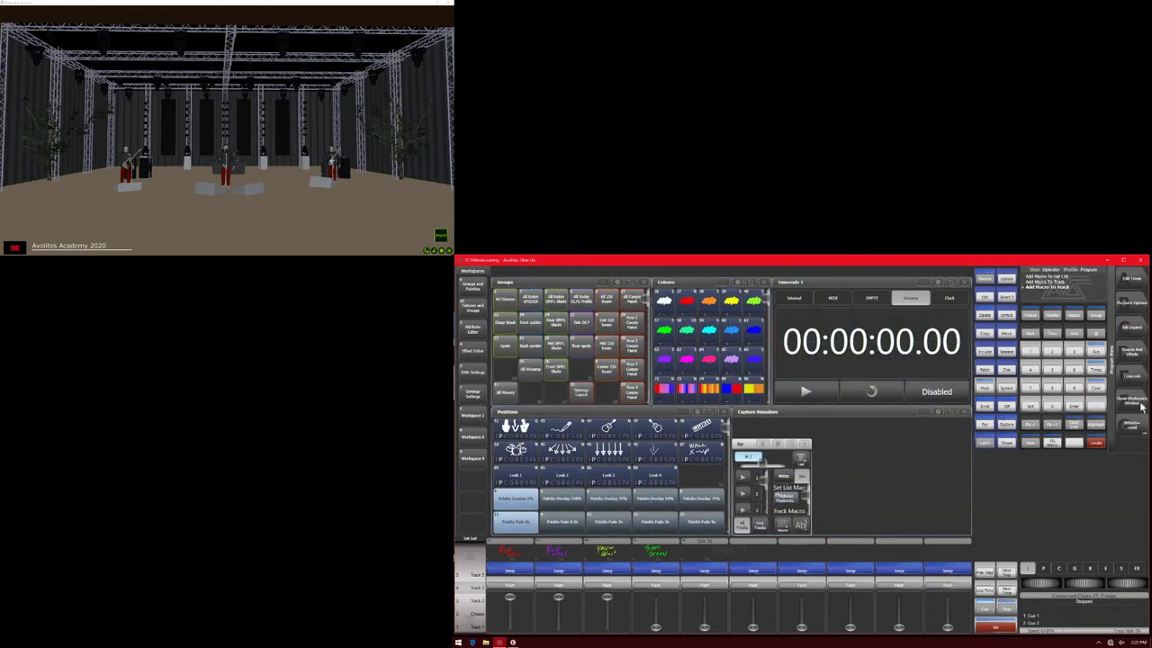
{"action": "left_click", "coordinate": [793, 444]}
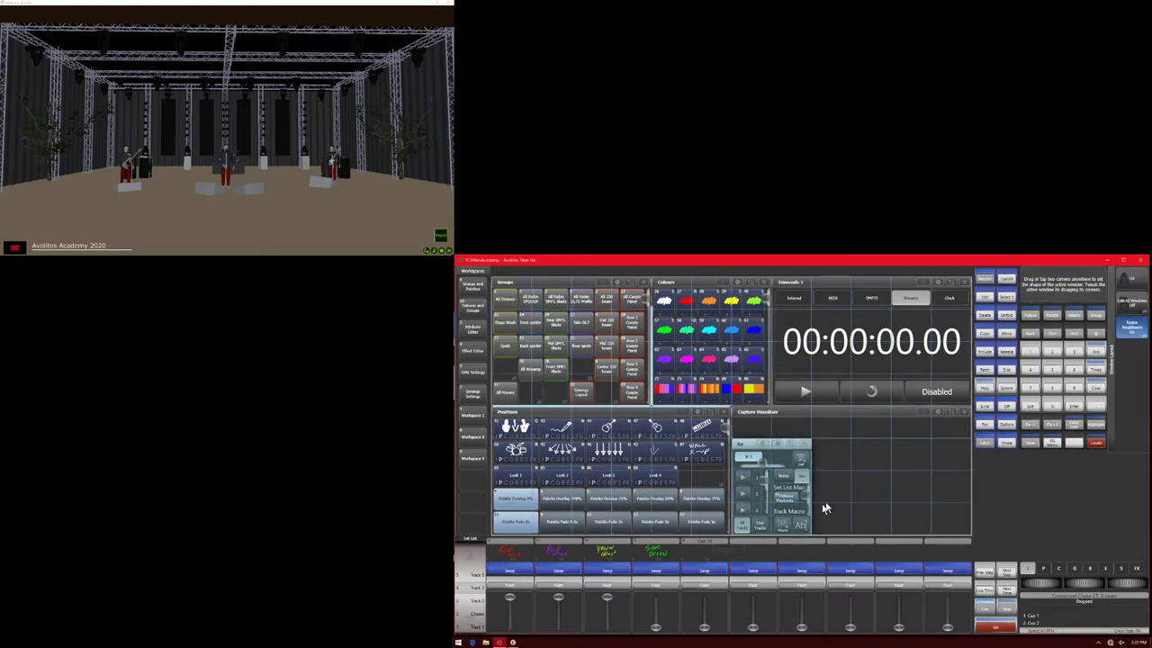
{"action": "left_click_drag", "start_coordinate": [758, 459], "coordinate": [921, 529]}
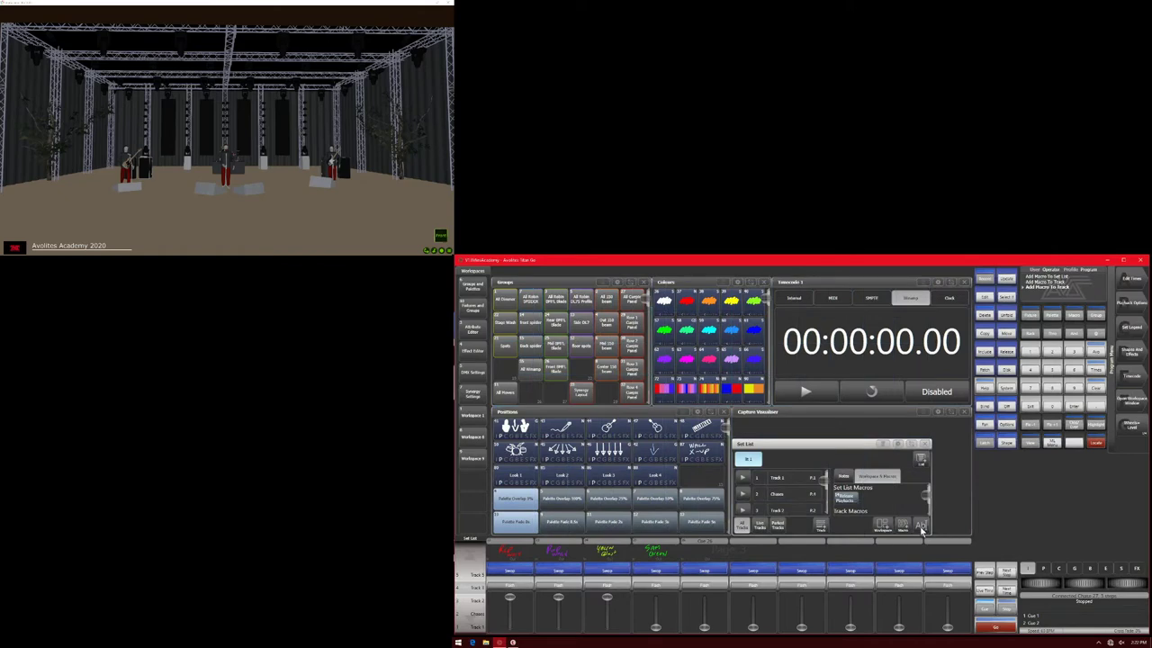
Step: Open the Synergy Settings window and shrink it to a small floating window over the Groups and Colours windows
{"action": "left_click", "coordinate": [1130, 403]}
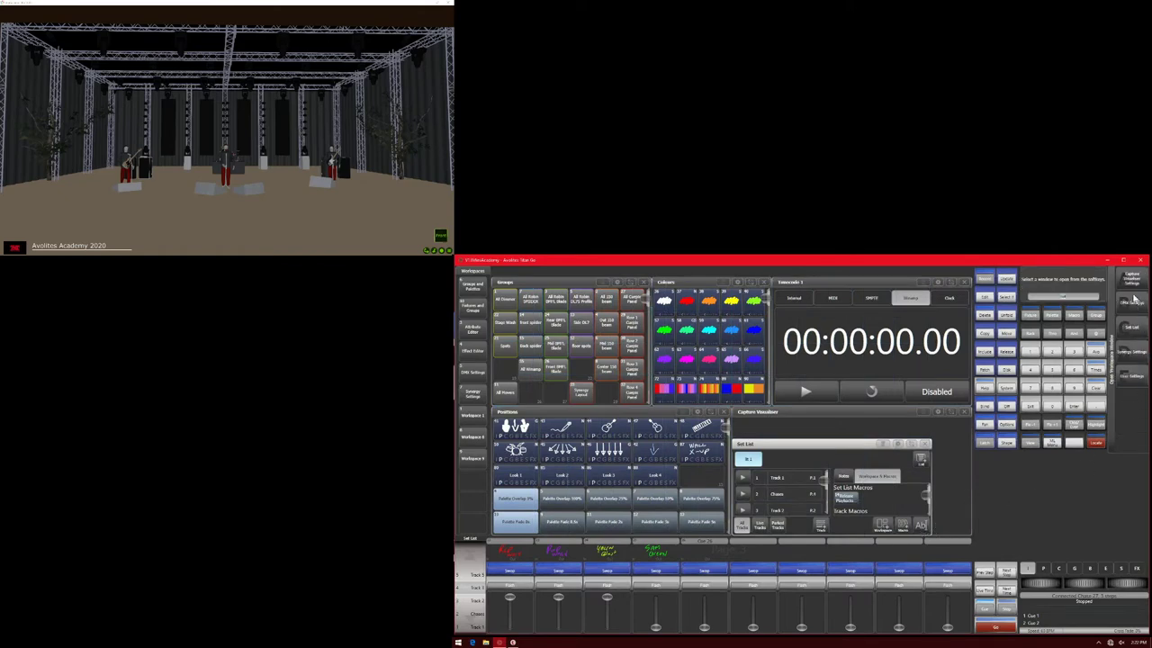
{"action": "left_click", "coordinate": [1132, 352]}
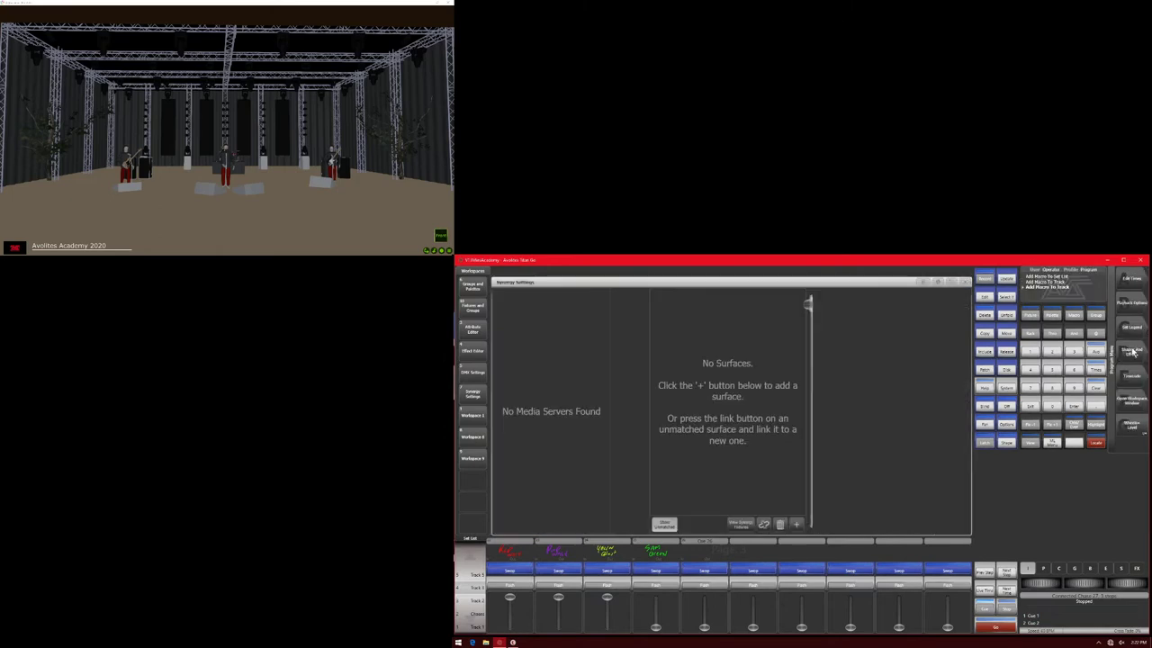
{"action": "left_click", "coordinate": [938, 283]}
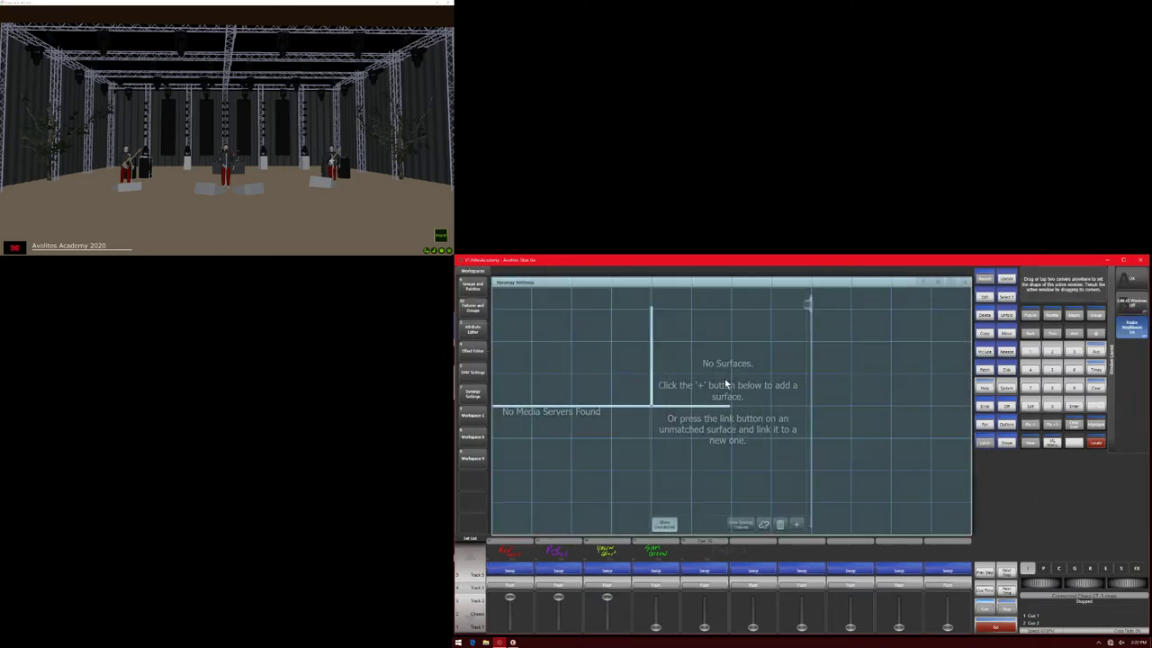
{"action": "left_click_drag", "start_coordinate": [624, 352], "coordinate": [689, 425]}
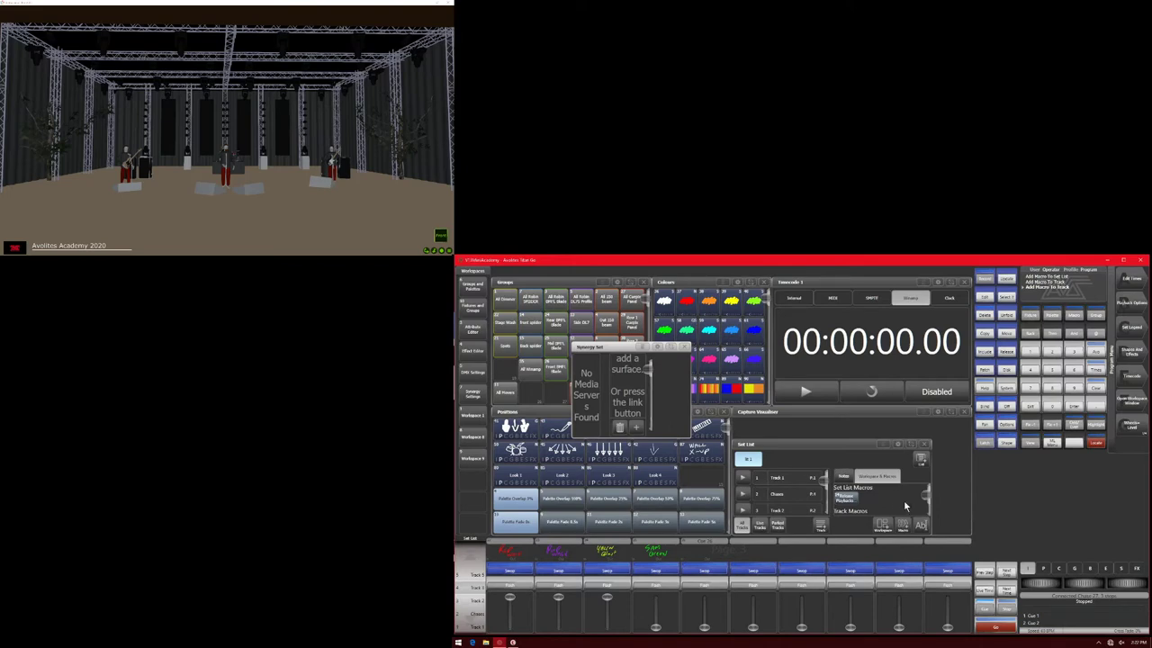
Step: Record the current window layout as a workspace on Track 3 and enlarge the Set List window to full size
{"action": "left_click", "coordinate": [883, 528]}
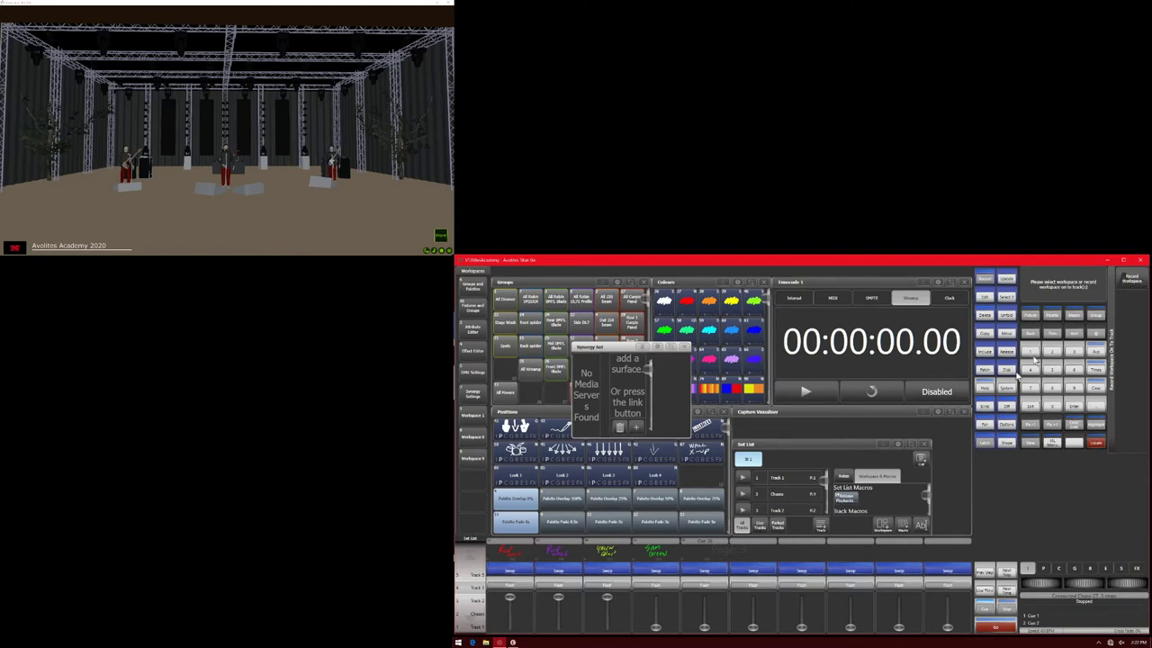
{"action": "left_click", "coordinate": [824, 493]}
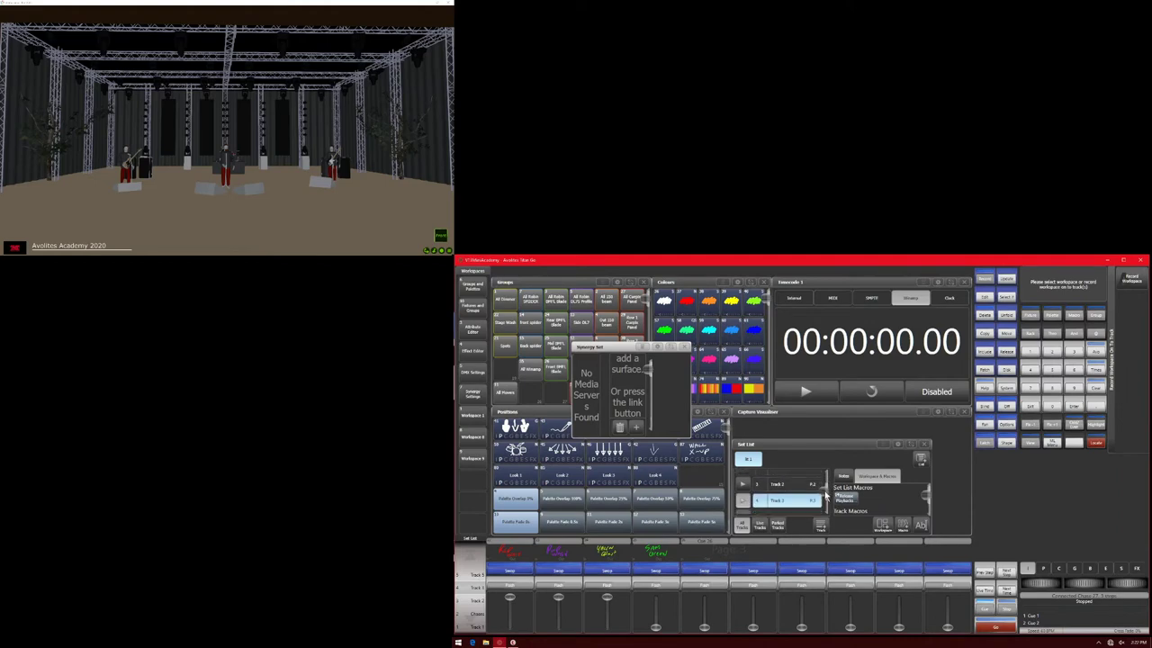
{"action": "left_click", "coordinate": [1136, 281]}
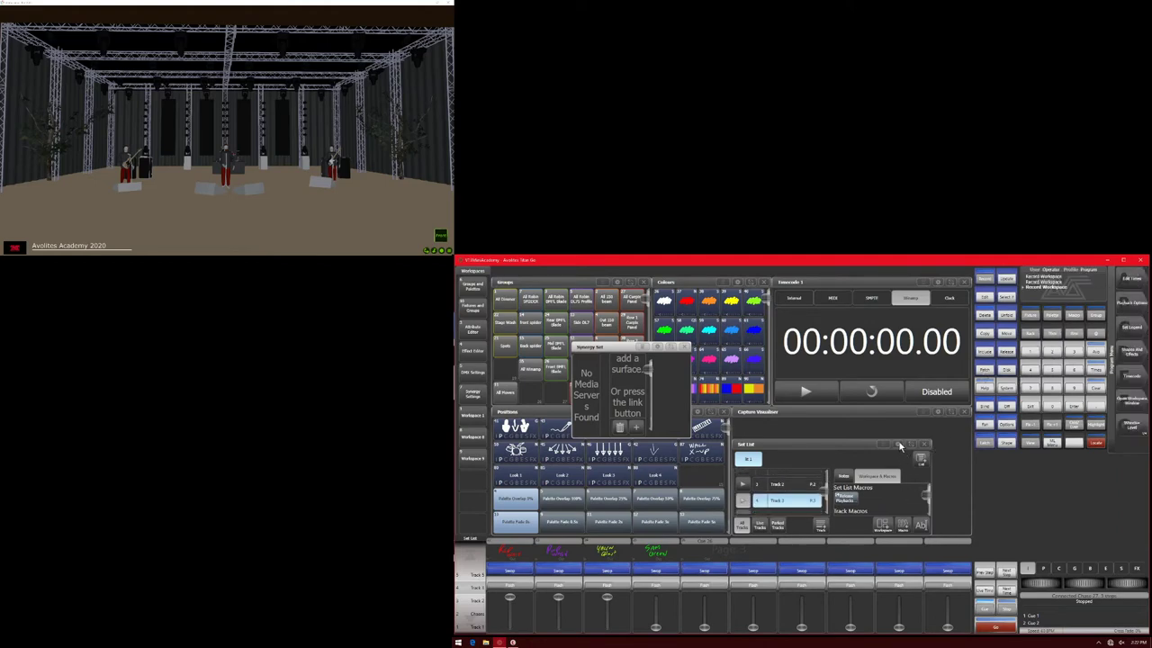
{"action": "left_click", "coordinate": [900, 447]}
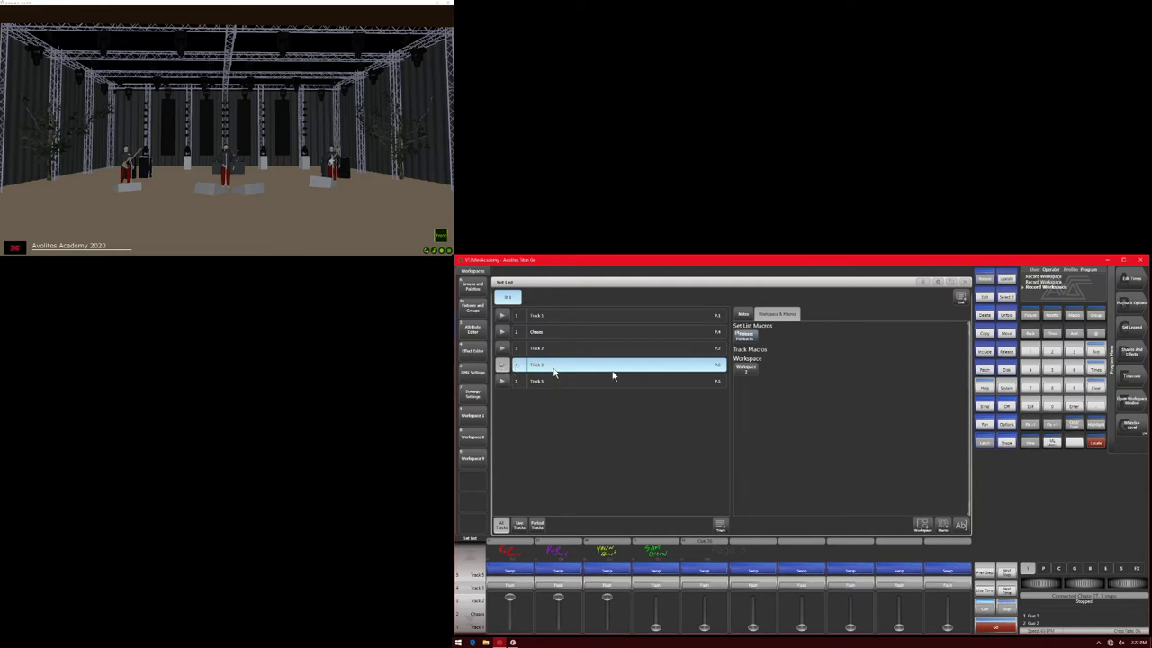
Step: Page up to Track 5 and back to Track 3 to recall its workspace, and restore the Set List window to full size
{"action": "left_click", "coordinate": [475, 561]}
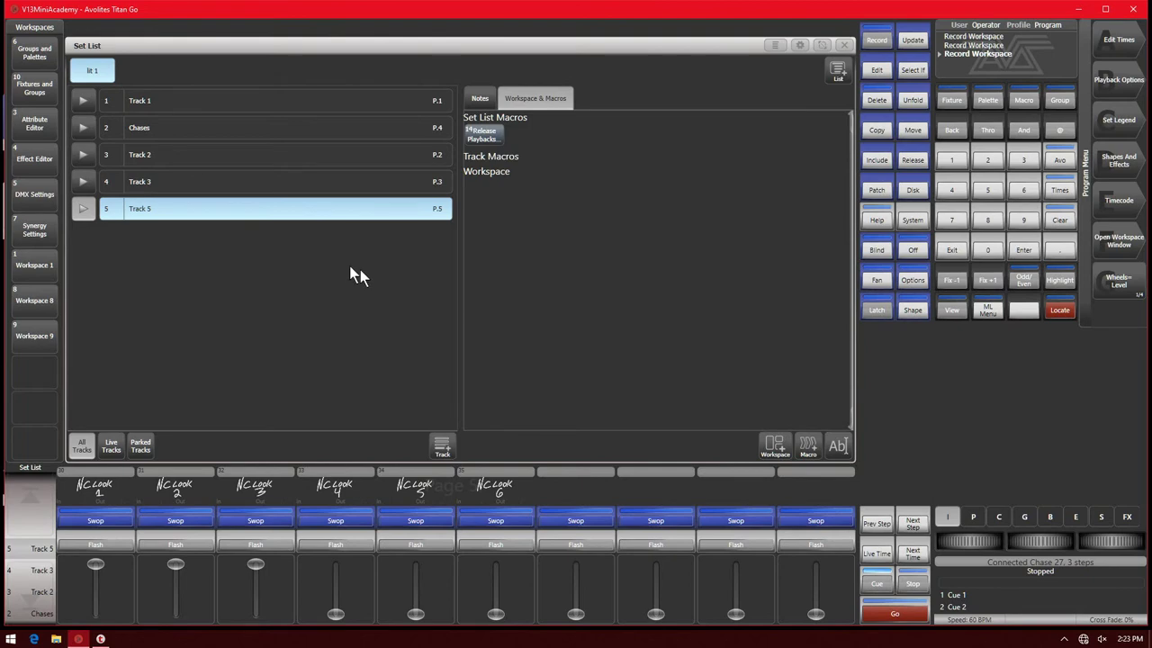
{"action": "left_click", "coordinate": [38, 578]}
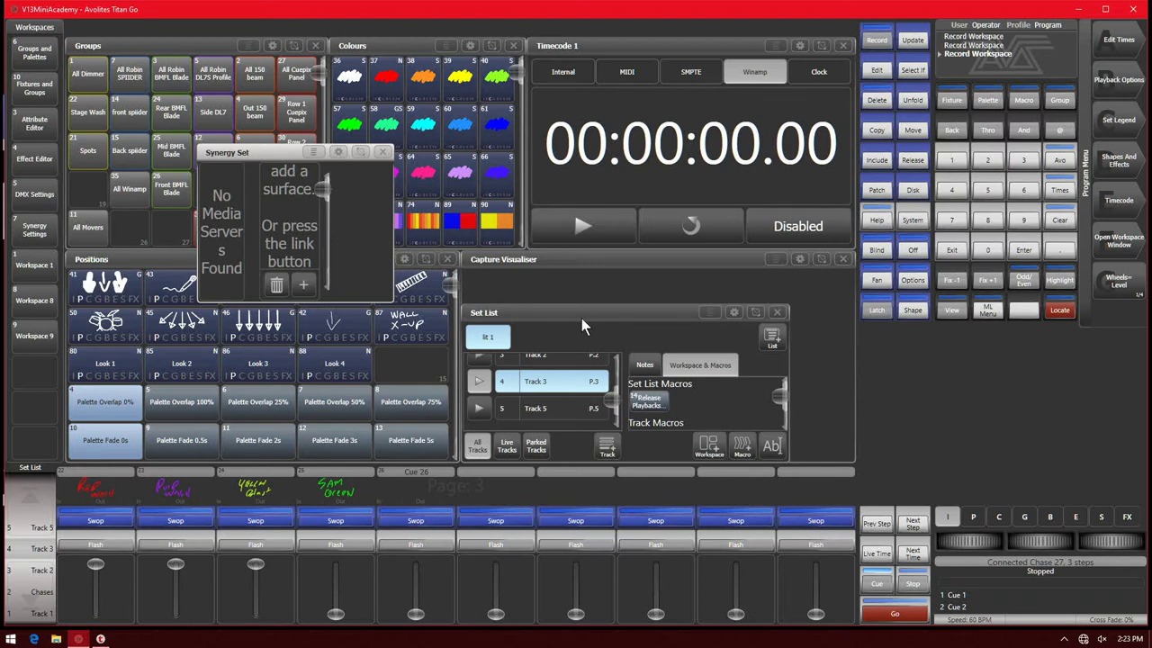
{"action": "left_click", "coordinate": [733, 312]}
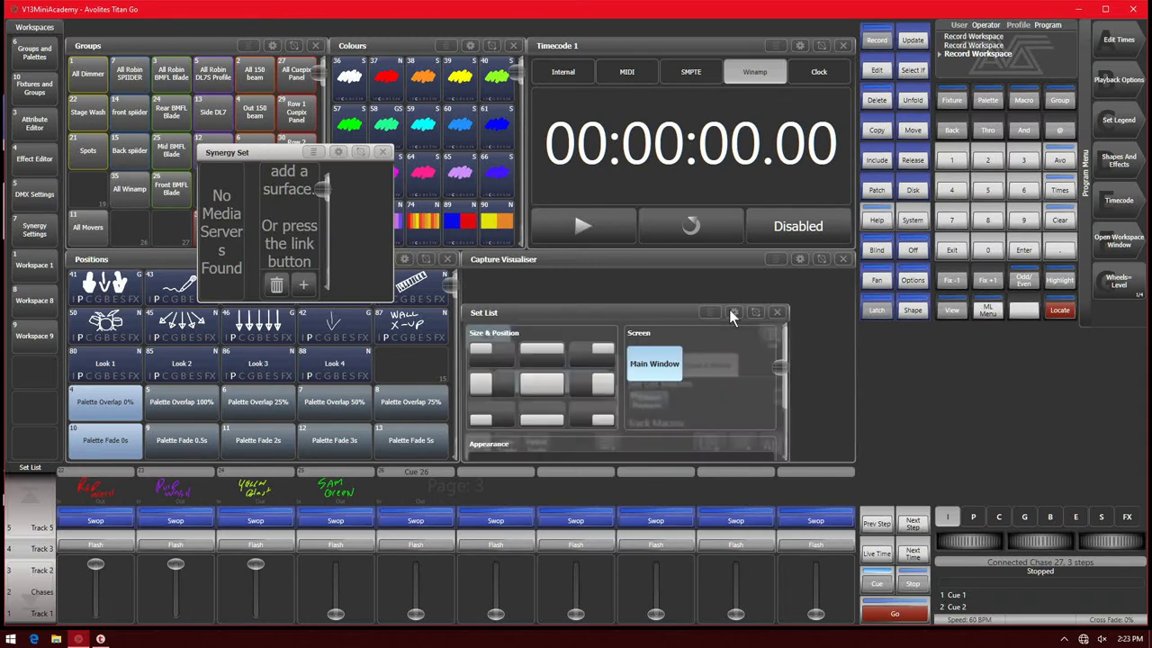
{"action": "left_click", "coordinate": [551, 385]}
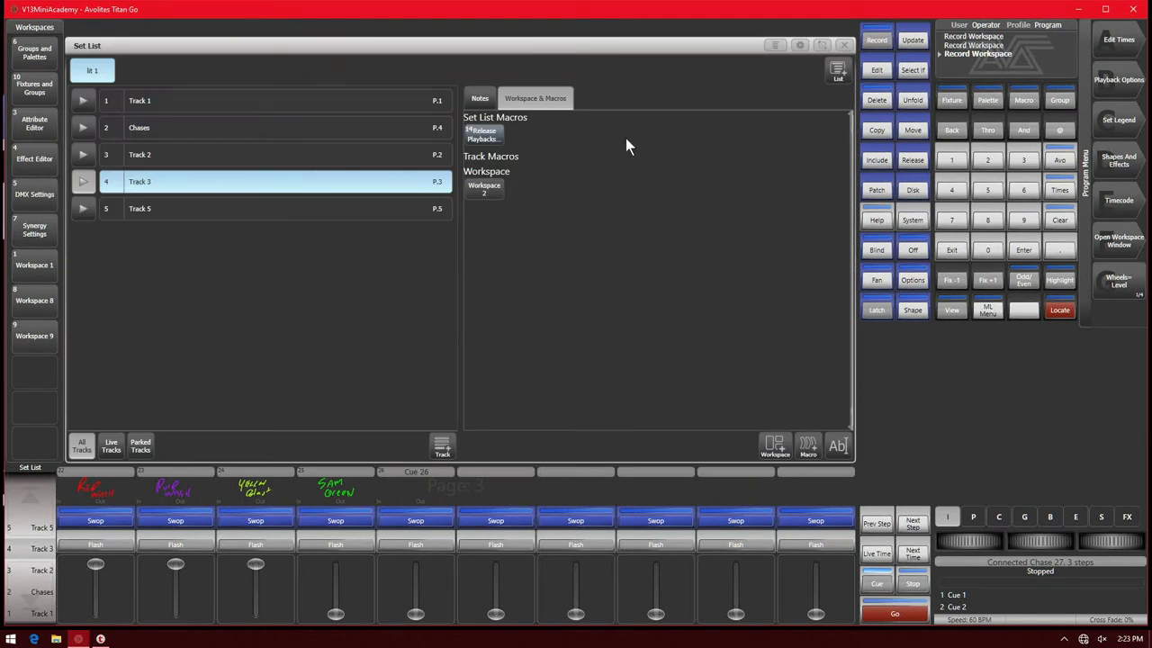
Step: Set the Set List page mode to Normal and move up and down through the playback pages, ending on page 5
{"action": "left_click", "coordinate": [771, 44]}
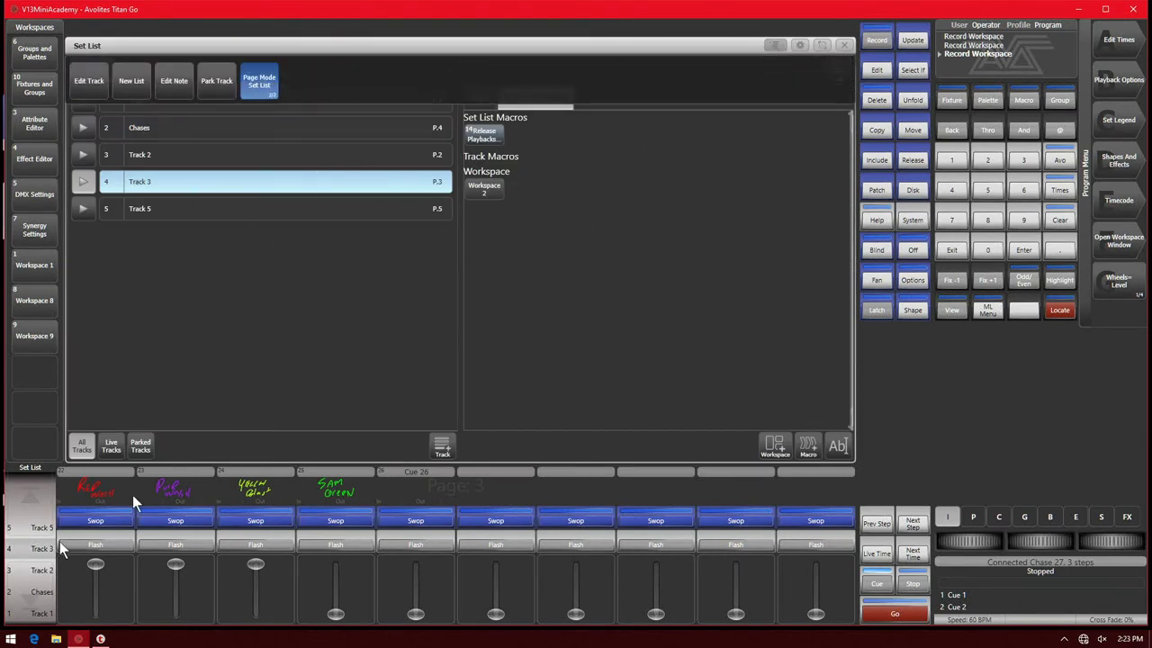
{"action": "left_click", "coordinate": [264, 93]}
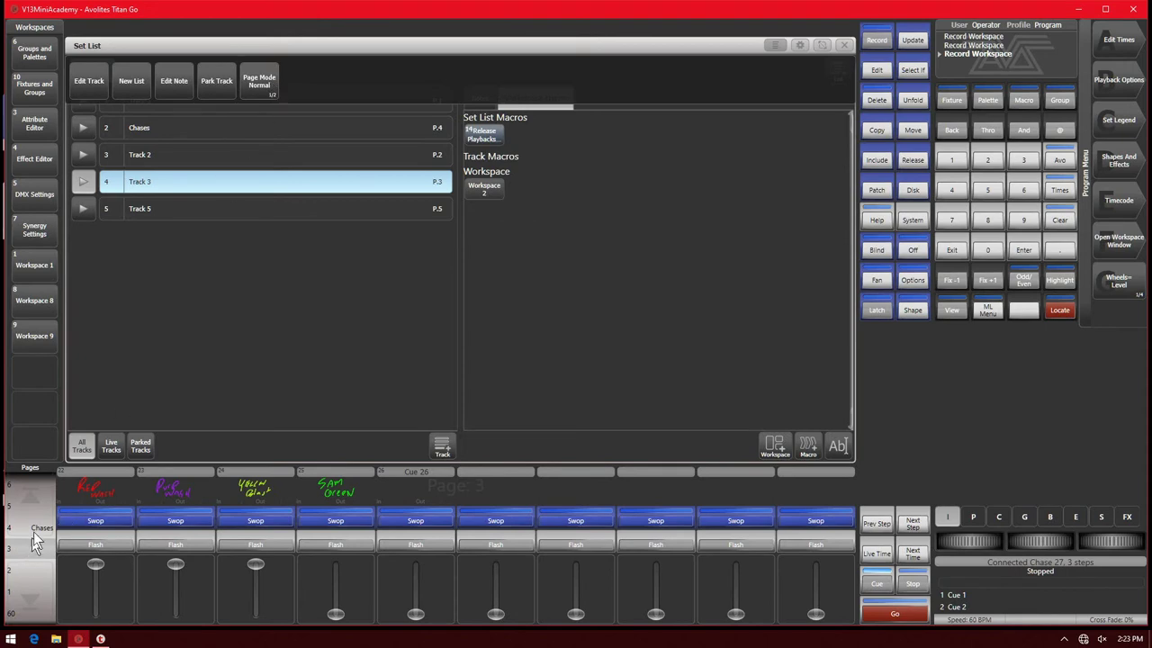
{"action": "scroll", "coordinate": [37, 502], "scroll_direction": "up", "scroll_amount": 7}
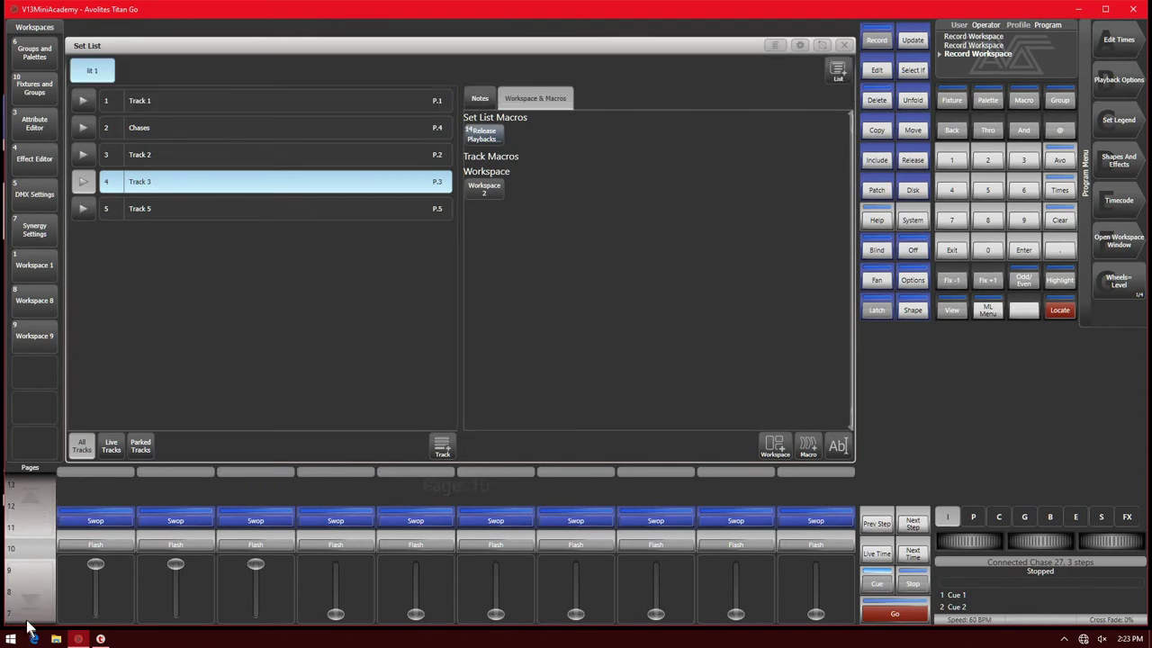
{"action": "scroll", "coordinate": [37, 593], "scroll_direction": "down", "scroll_amount": 7}
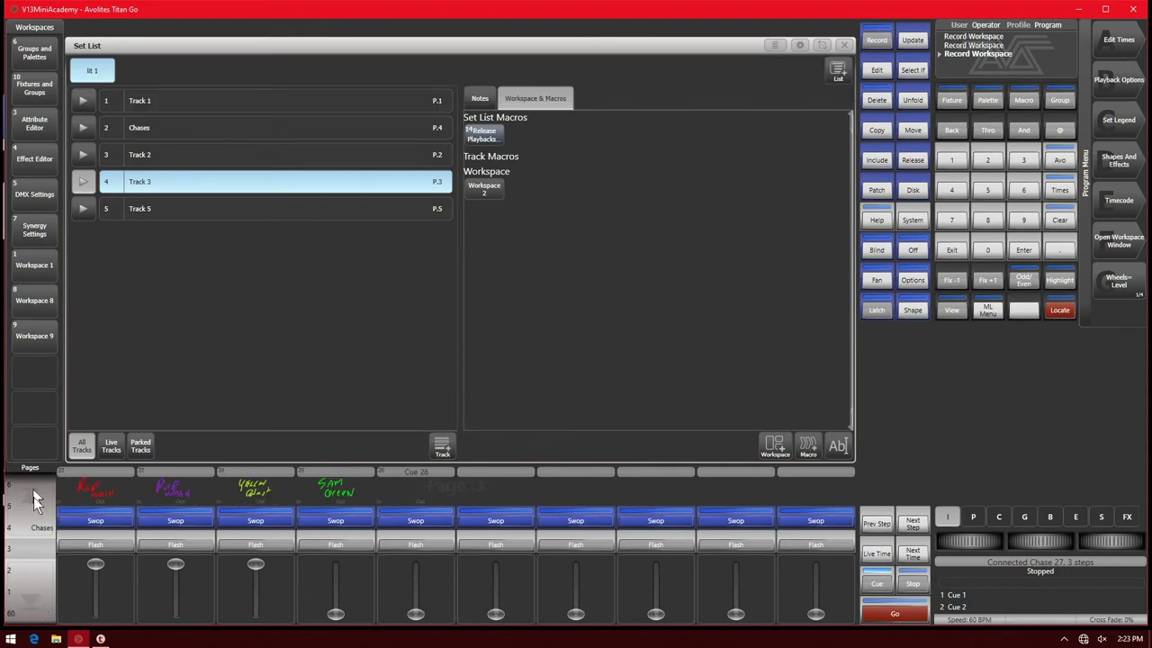
{"action": "scroll", "coordinate": [34, 497], "scroll_direction": "up", "scroll_amount": 2}
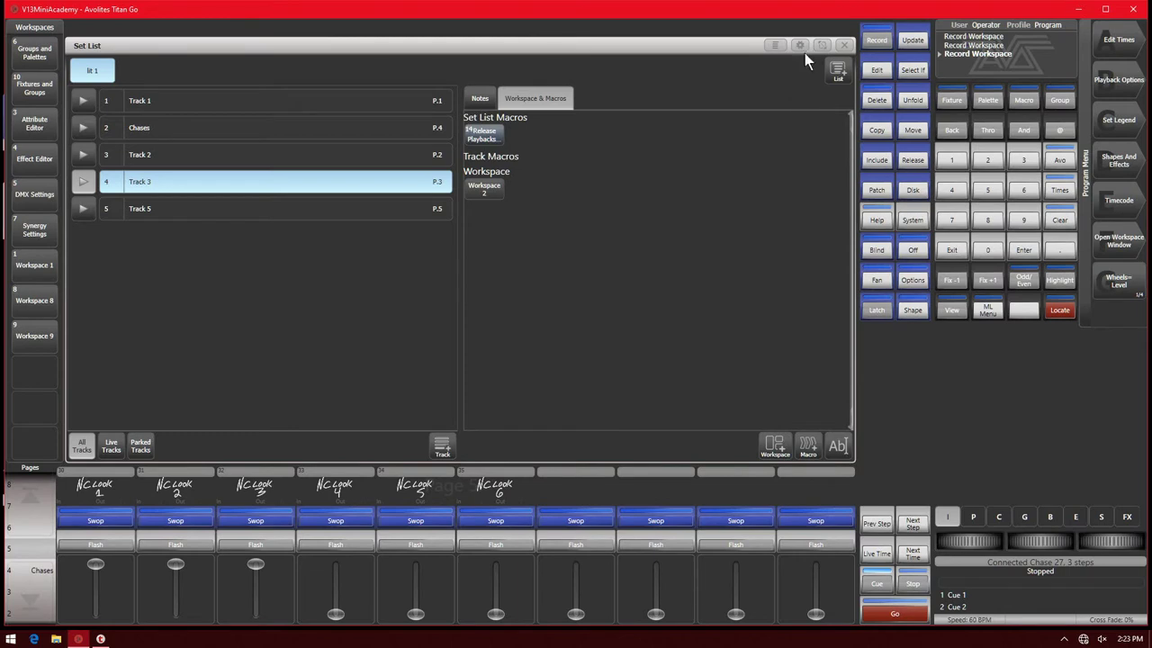
Step: Start a new set list with the Build option and add tracks with default names for playback pages 8 and 9
{"action": "left_click", "coordinate": [839, 72]}
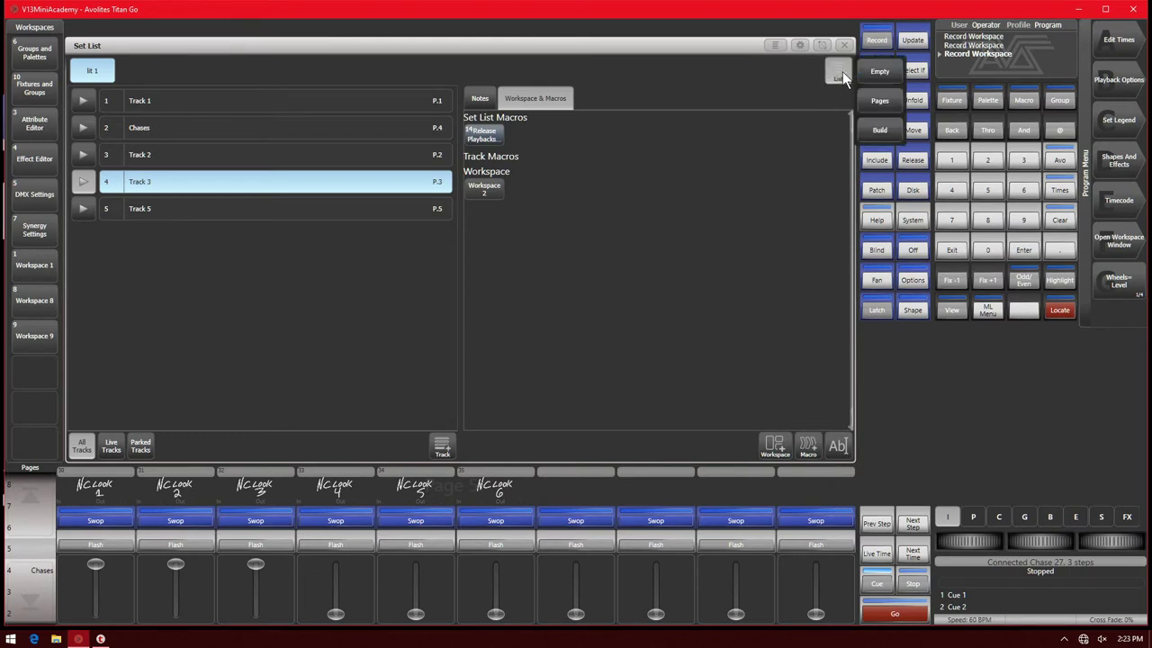
{"action": "left_click", "coordinate": [878, 133]}
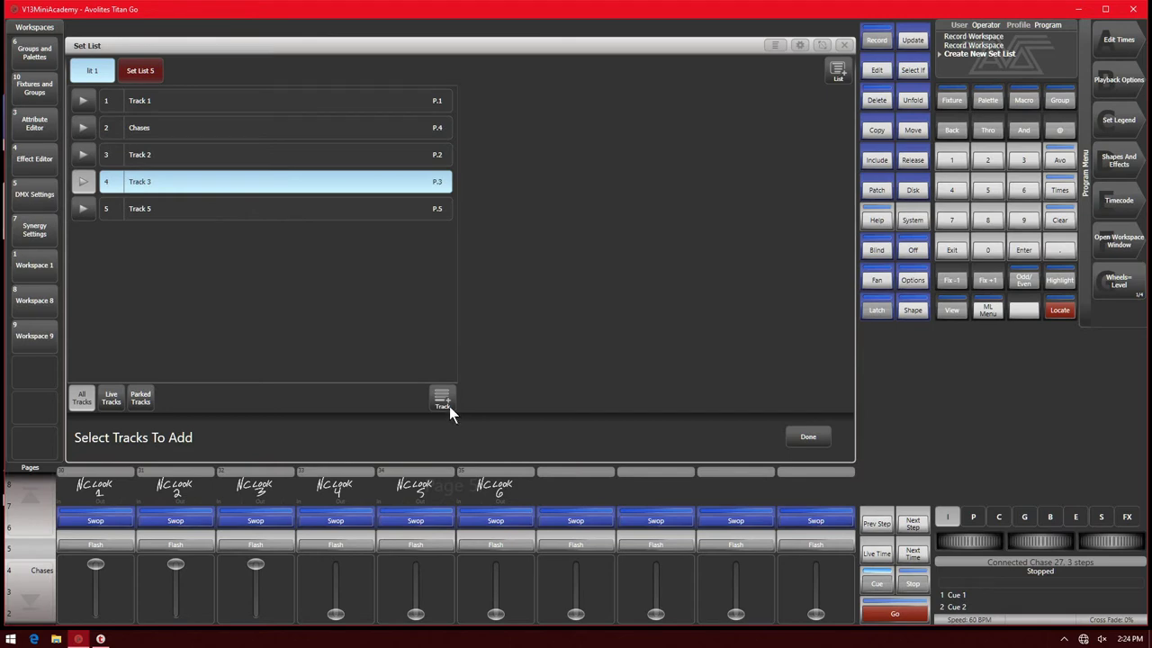
{"action": "left_click", "coordinate": [30, 500]}
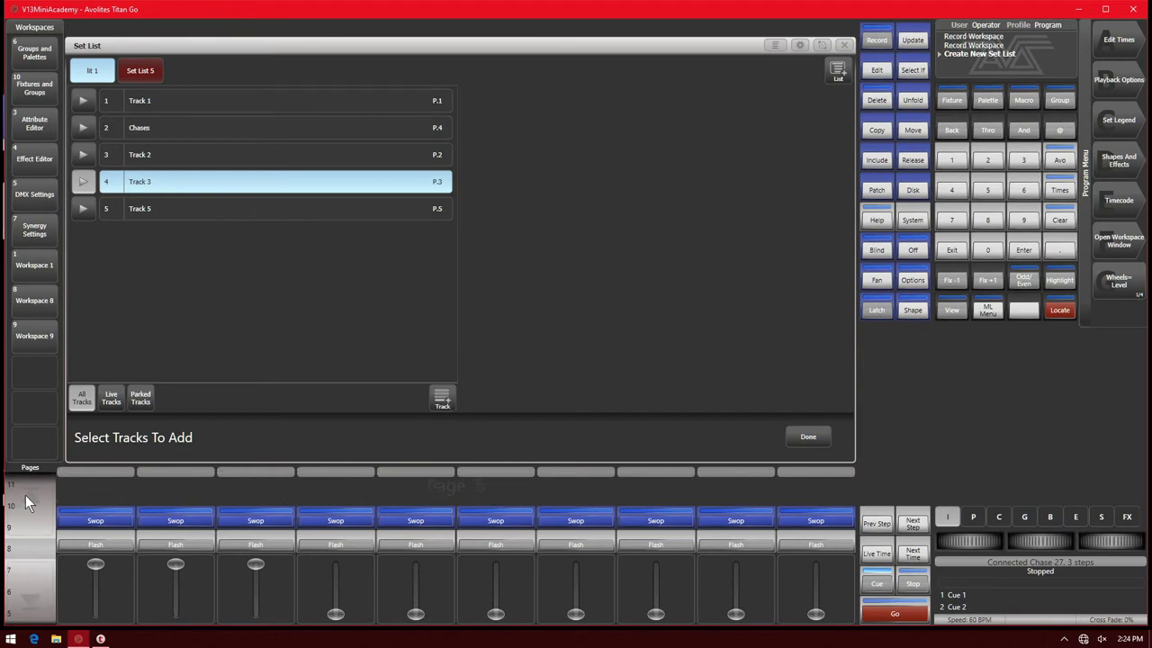
{"action": "left_click", "coordinate": [444, 403]}
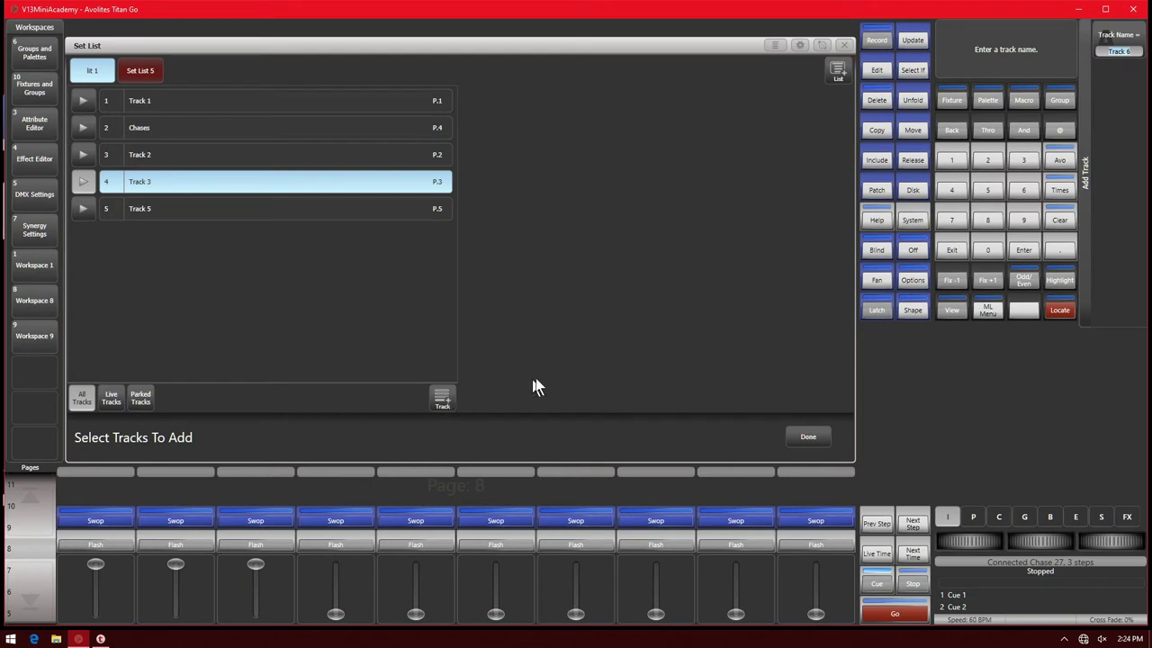
{"action": "left_click", "coordinate": [1022, 252]}
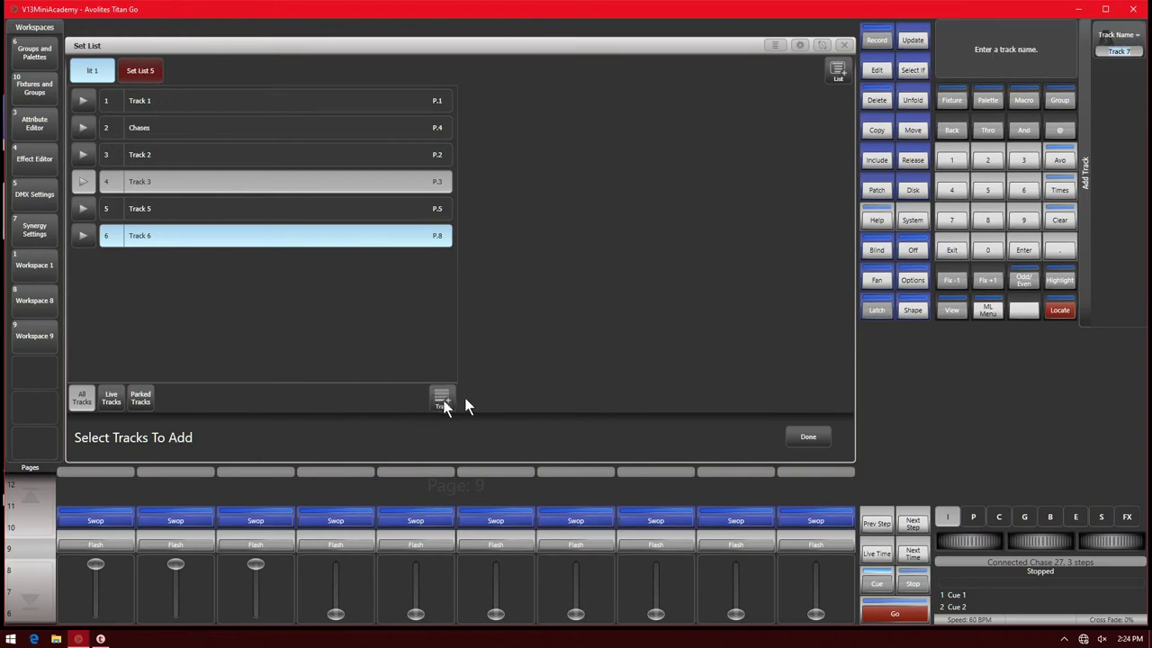
{"action": "left_click", "coordinate": [1025, 252]}
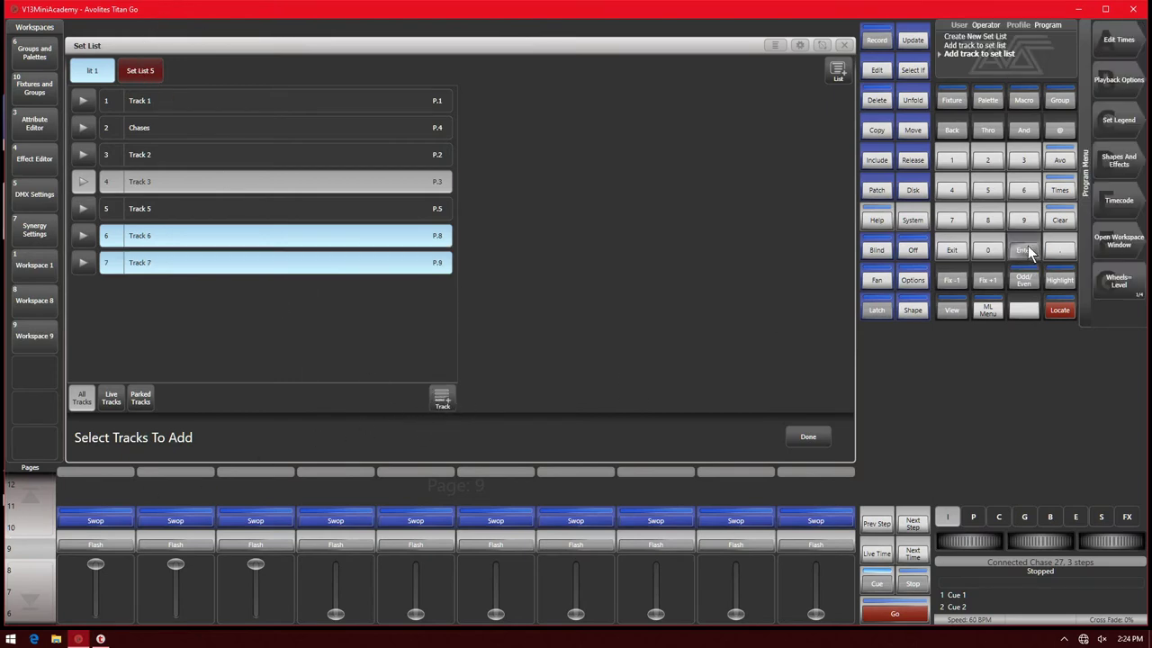
Step: Add a track with the default name for playback page 55 and finish building the new set list
{"action": "left_click", "coordinate": [441, 401]}
{"action": "left_click", "coordinate": [31, 605]}
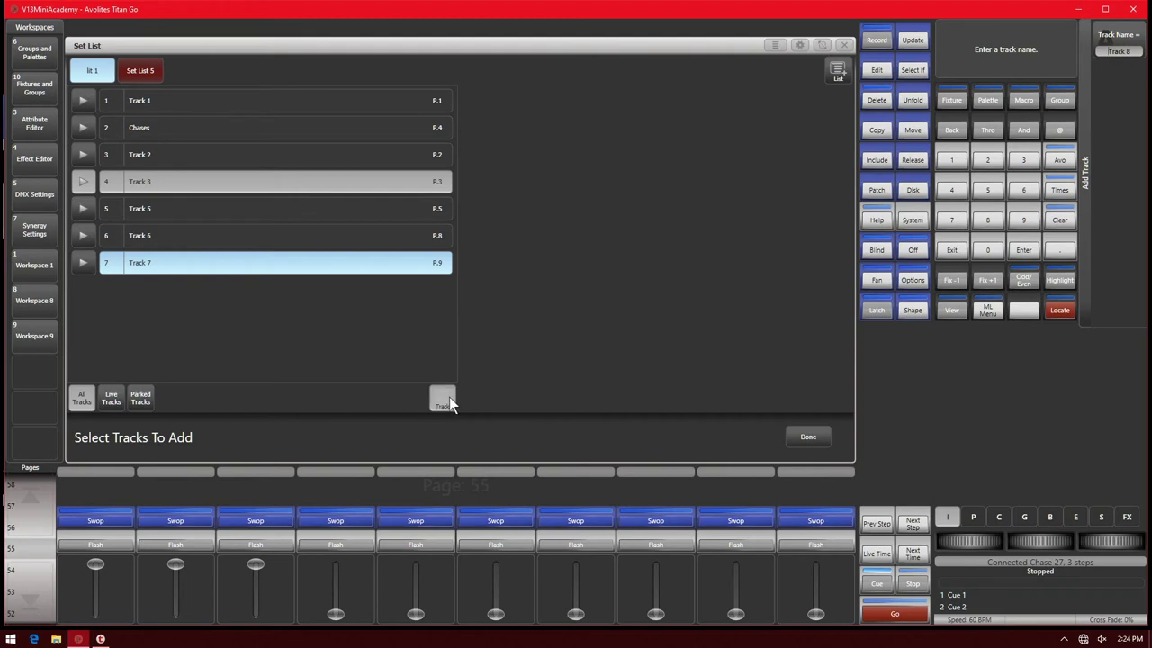
{"action": "left_click", "coordinate": [1028, 250]}
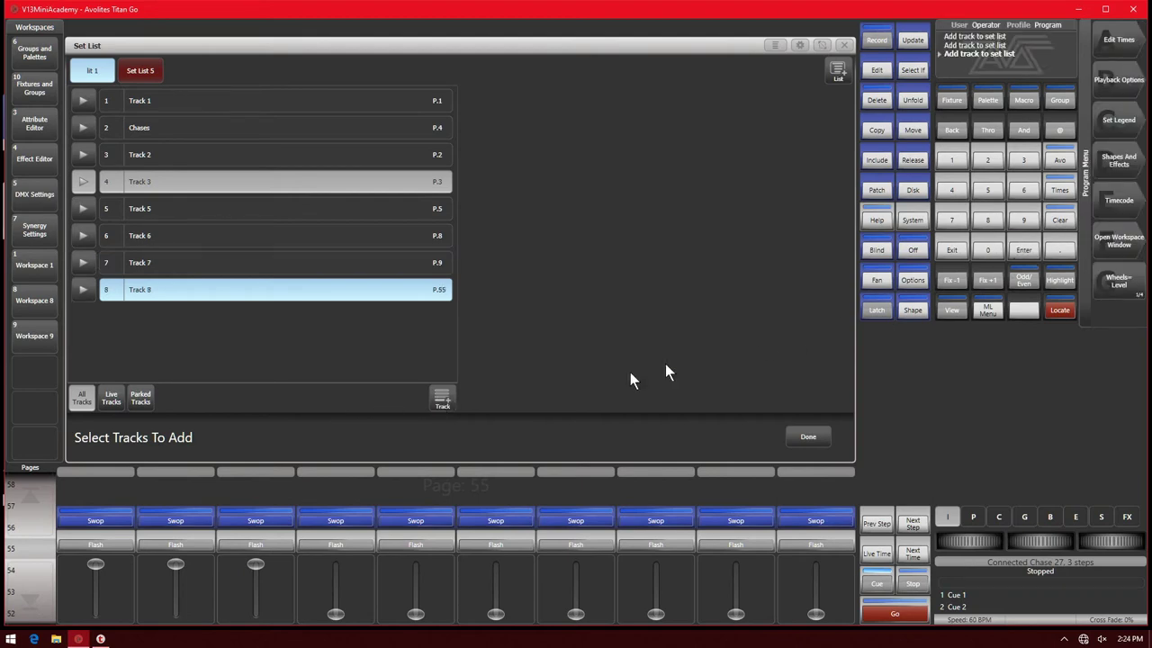
{"action": "left_click", "coordinate": [441, 401]}
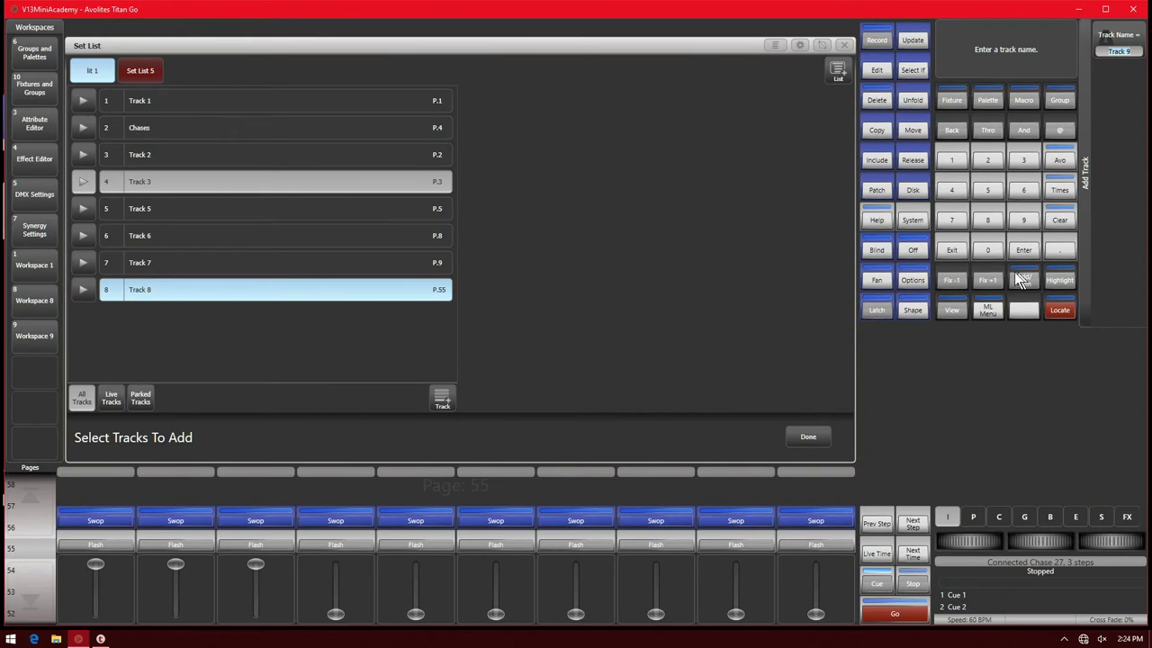
{"action": "left_click", "coordinate": [952, 251]}
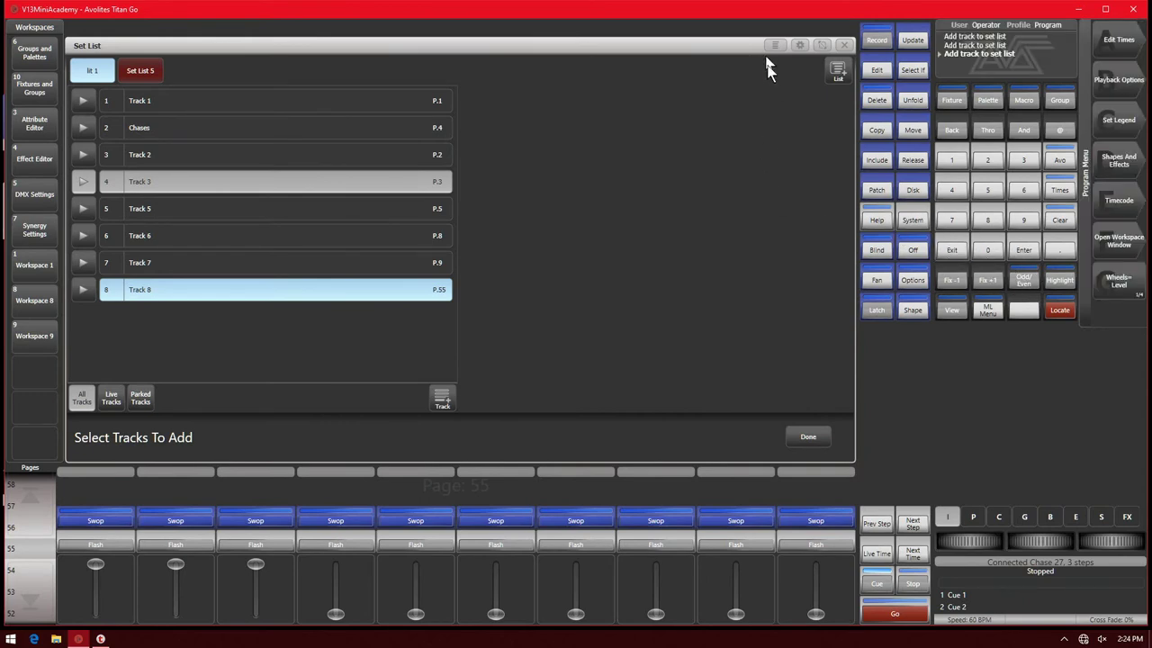
{"action": "left_click", "coordinate": [809, 440]}
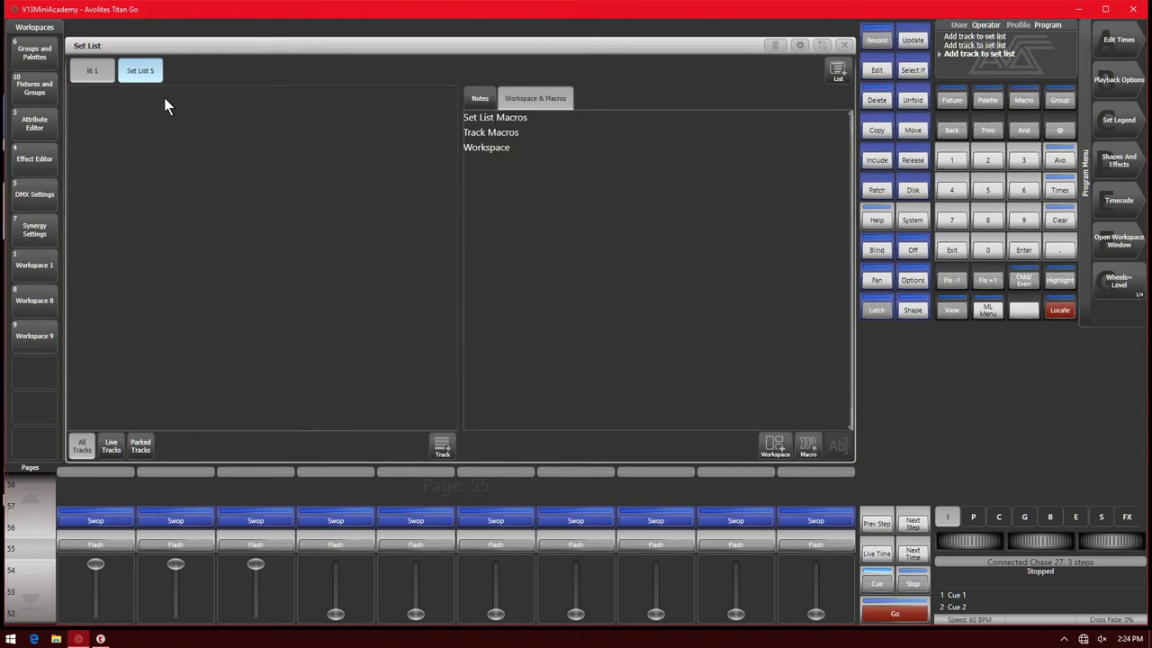
Step: Switch back and forth between the lit 1 set list and the newly built one to compare their tracks
{"action": "left_click", "coordinate": [108, 72]}
{"action": "left_click", "coordinate": [126, 74]}
{"action": "left_click", "coordinate": [93, 73]}
{"action": "left_click", "coordinate": [133, 77]}
Step: Create fourteen more empty set lists one after another, keeping the default names
{"action": "left_click", "coordinate": [838, 72]}
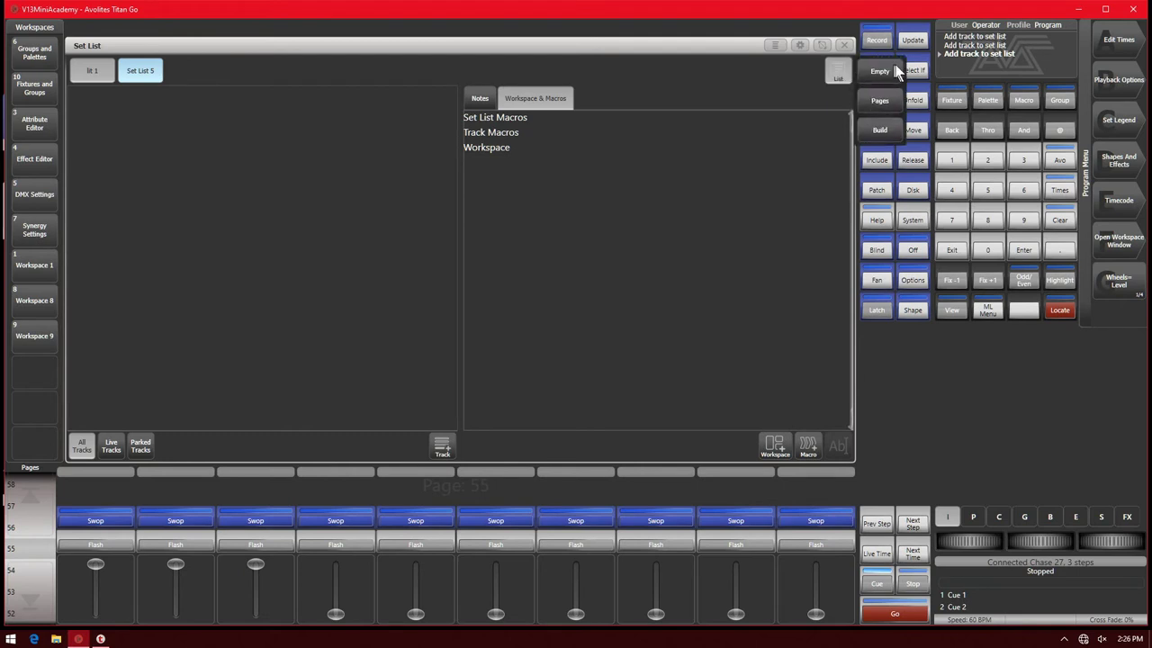
{"action": "left_click", "coordinate": [881, 71]}
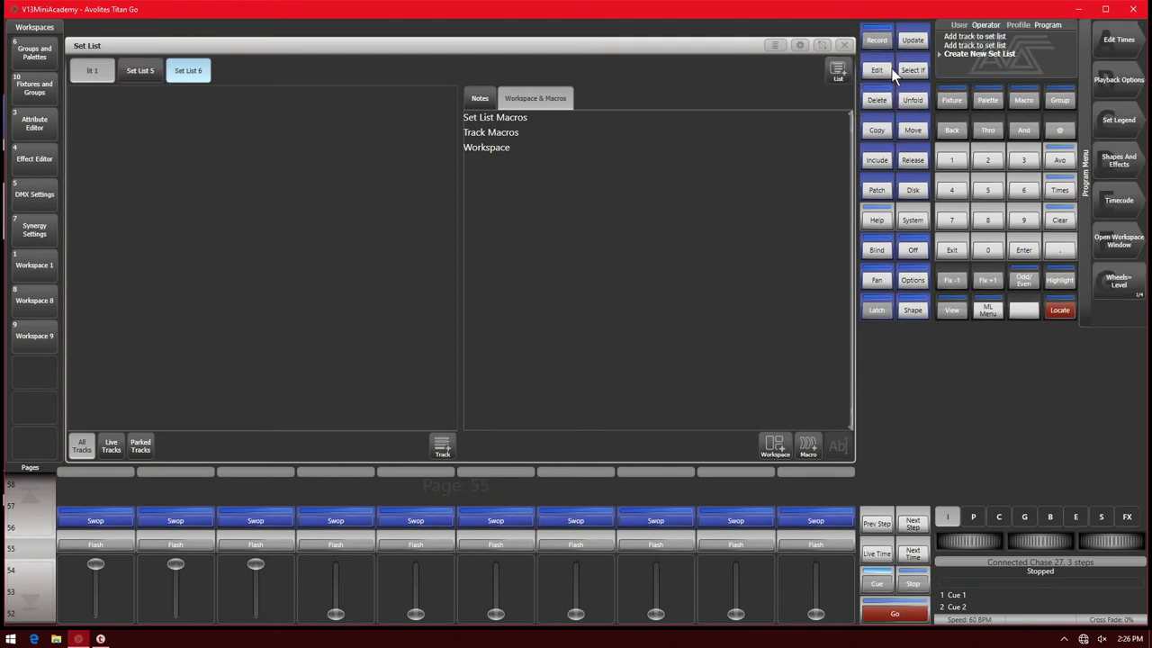
{"action": "left_click", "coordinate": [834, 80]}
{"action": "left_click", "coordinate": [885, 71]}
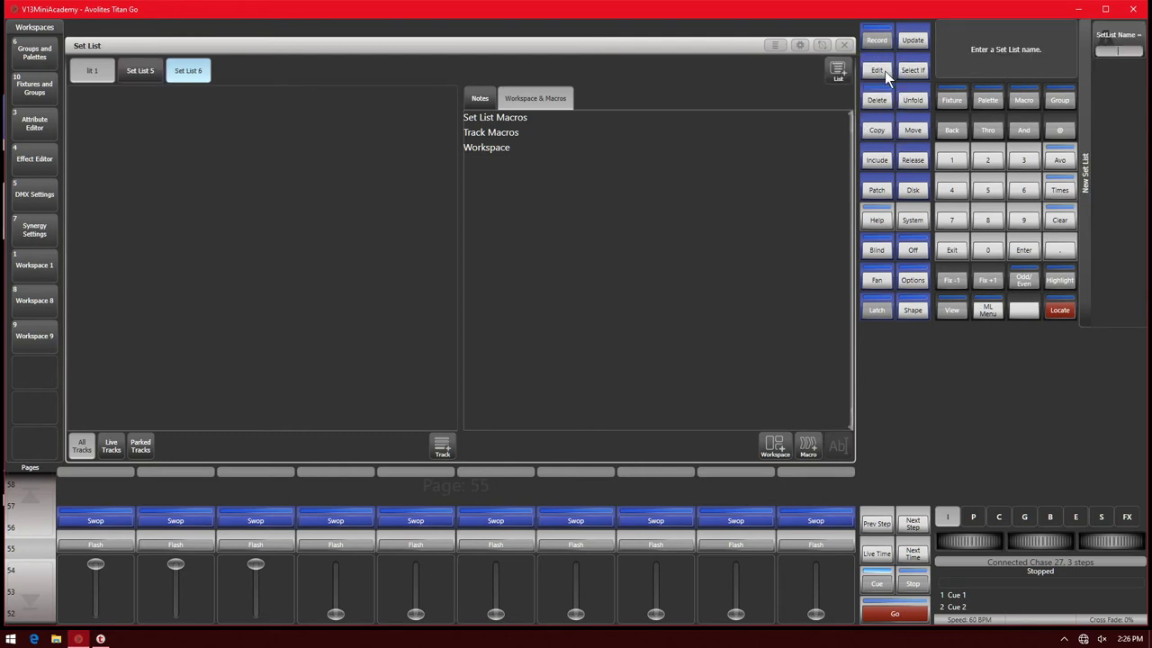
{"action": "left_click", "coordinate": [839, 74]}
{"action": "left_click", "coordinate": [893, 72]}
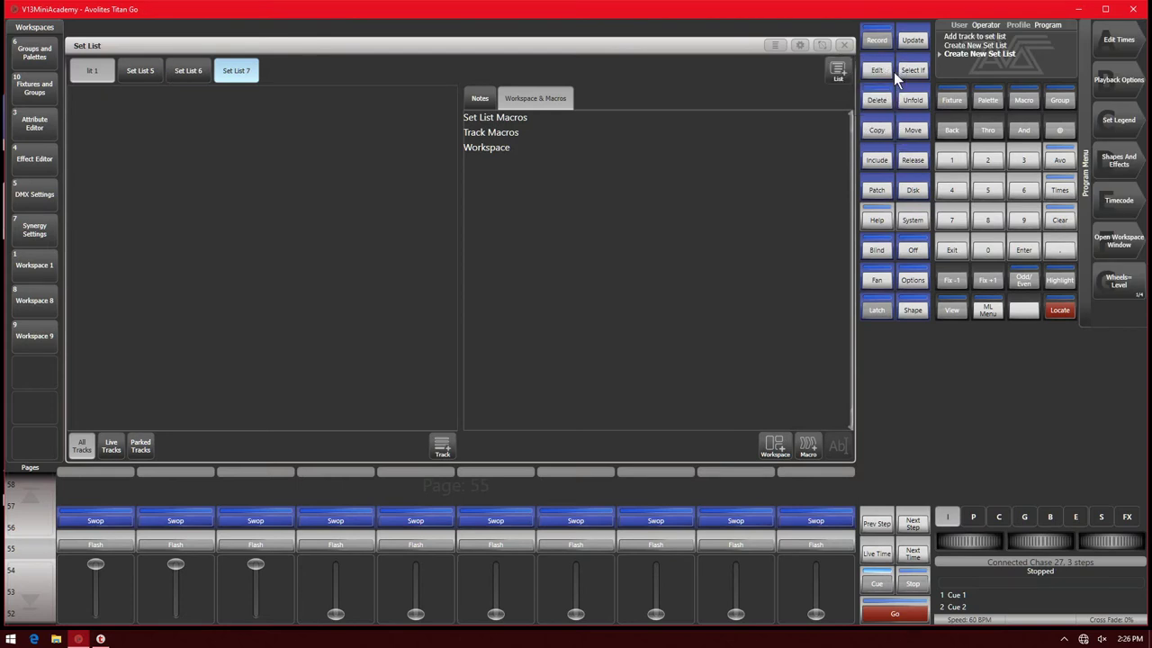
{"action": "left_click", "coordinate": [835, 77]}
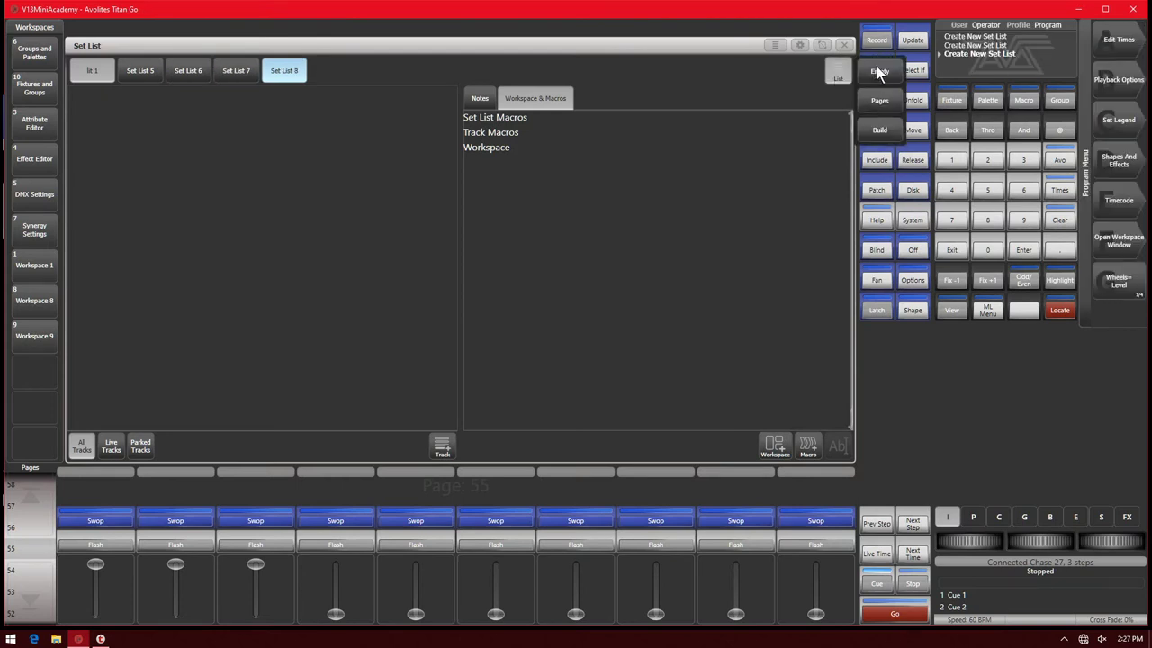
{"action": "left_click", "coordinate": [878, 69]}
{"action": "left_click", "coordinate": [834, 81]}
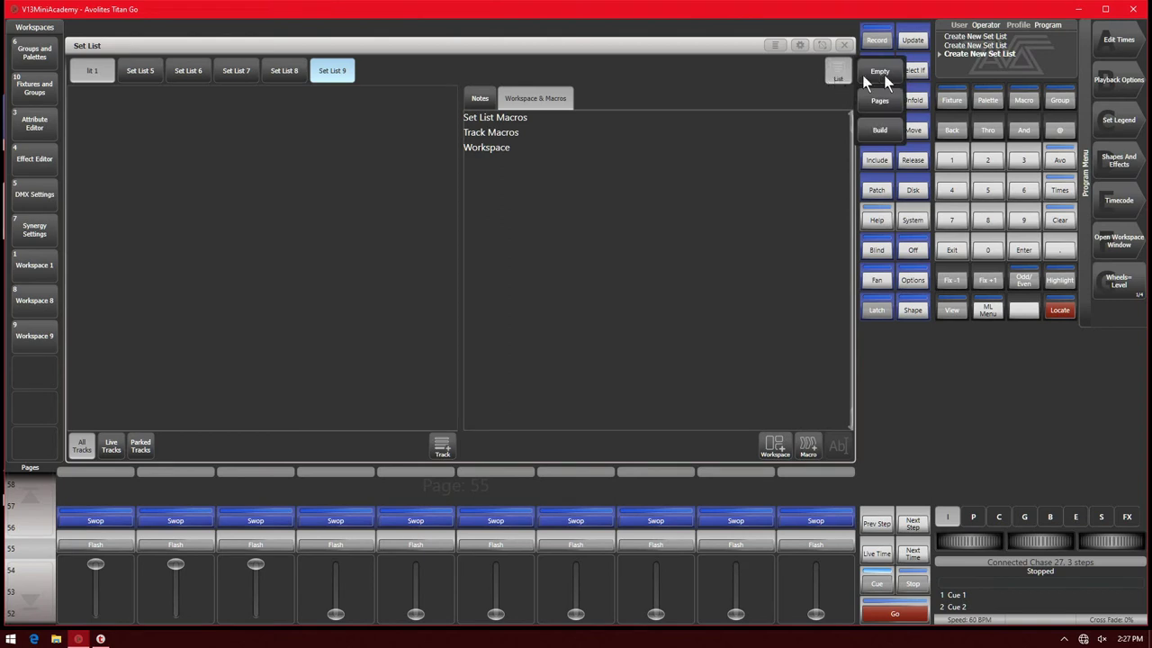
{"action": "left_click", "coordinate": [887, 73]}
{"action": "left_click", "coordinate": [845, 74]}
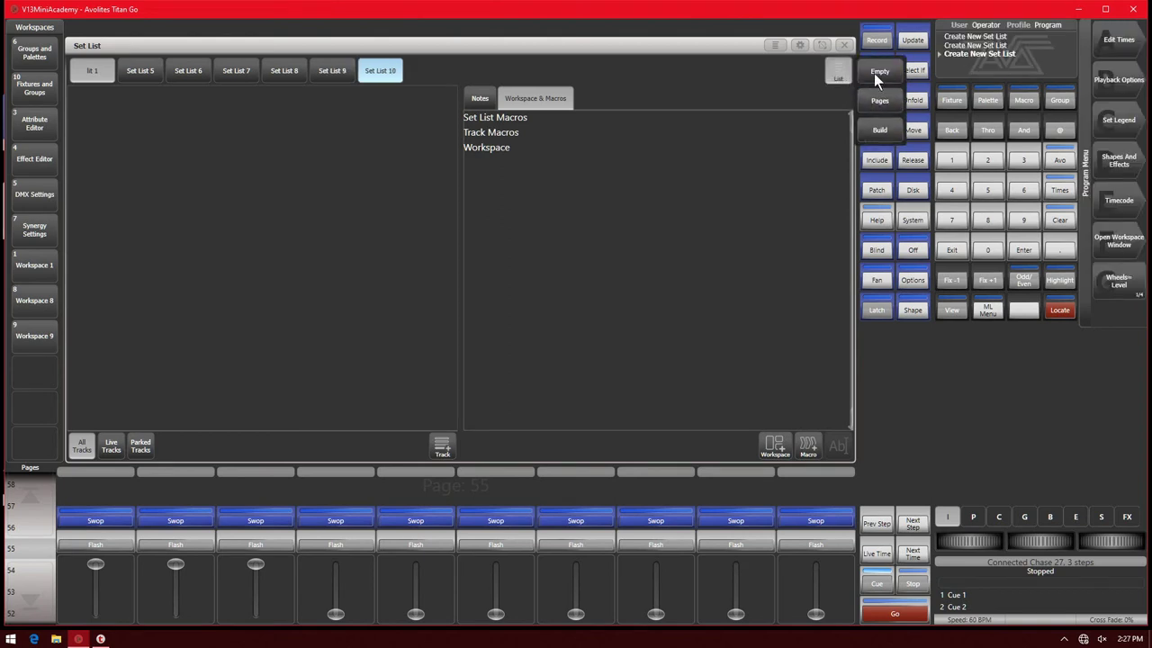
{"action": "left_click", "coordinate": [878, 73]}
{"action": "left_click", "coordinate": [846, 75]}
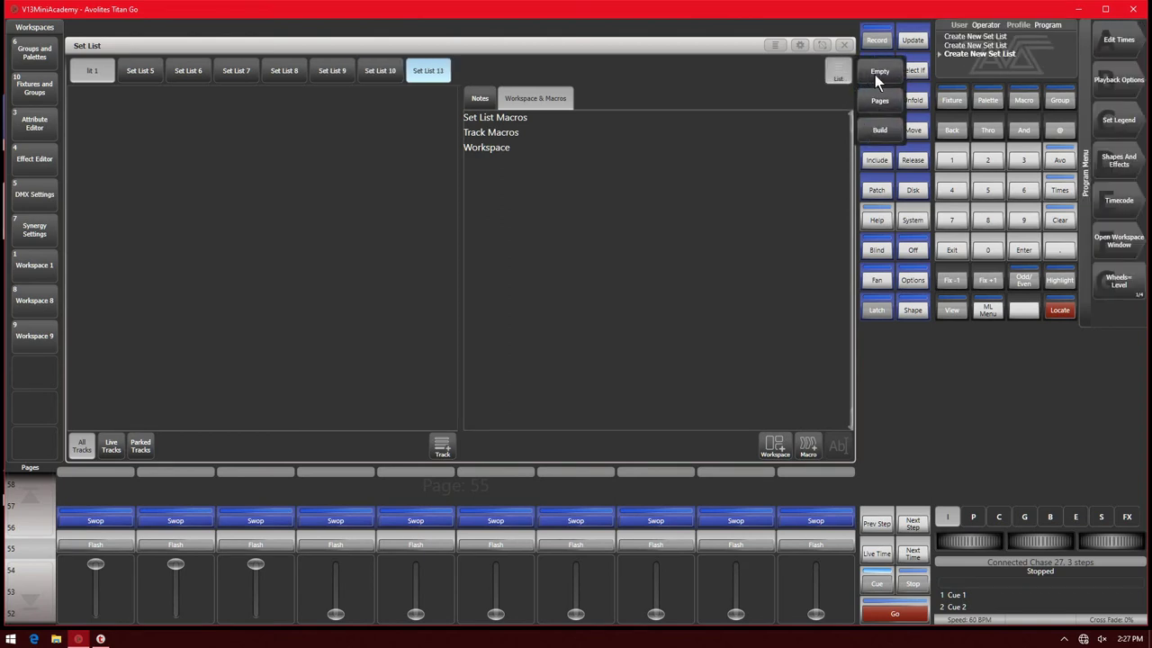
{"action": "left_click", "coordinate": [875, 75]}
{"action": "left_click", "coordinate": [846, 74]}
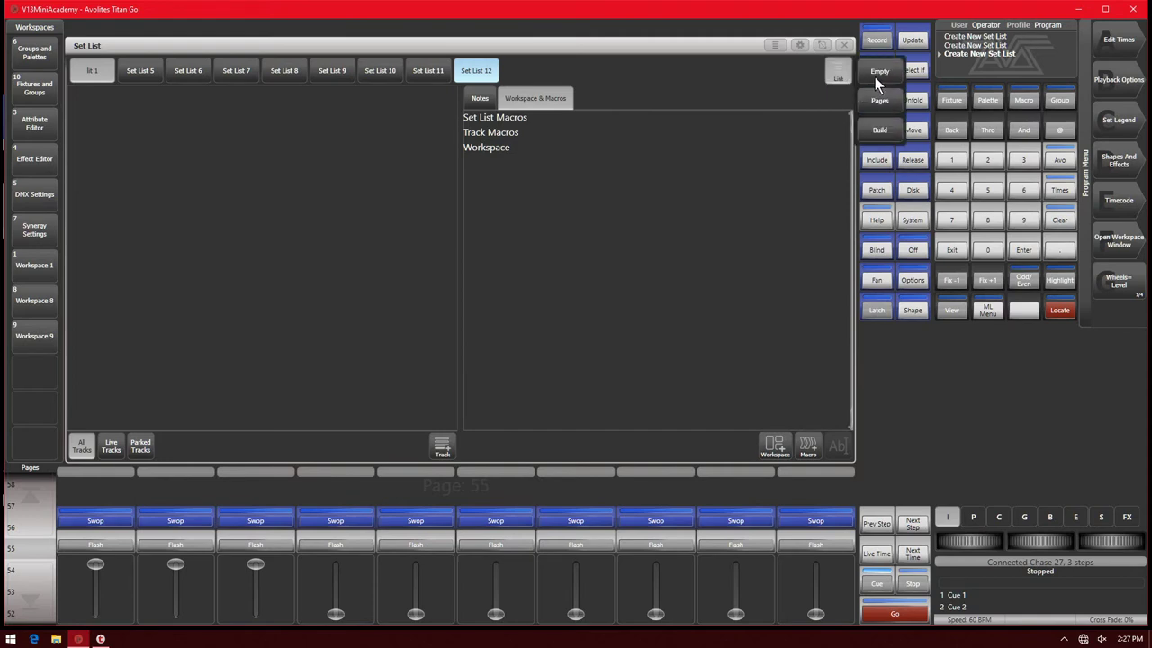
{"action": "left_click", "coordinate": [875, 76]}
{"action": "left_click", "coordinate": [843, 76]}
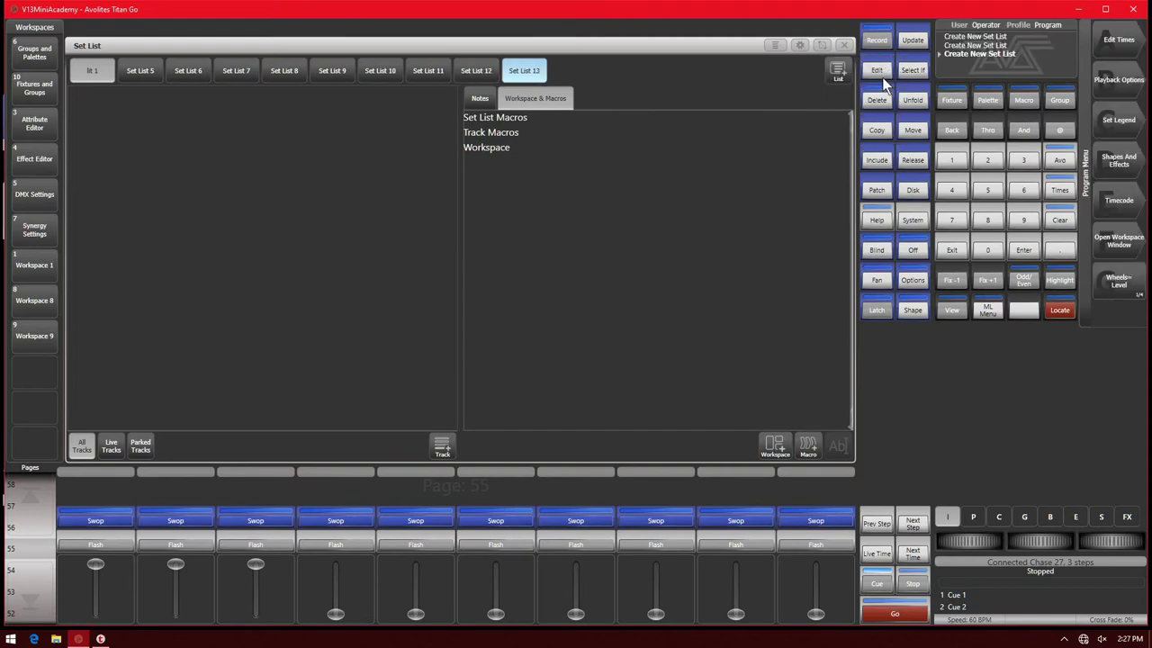
{"action": "left_click", "coordinate": [875, 75]}
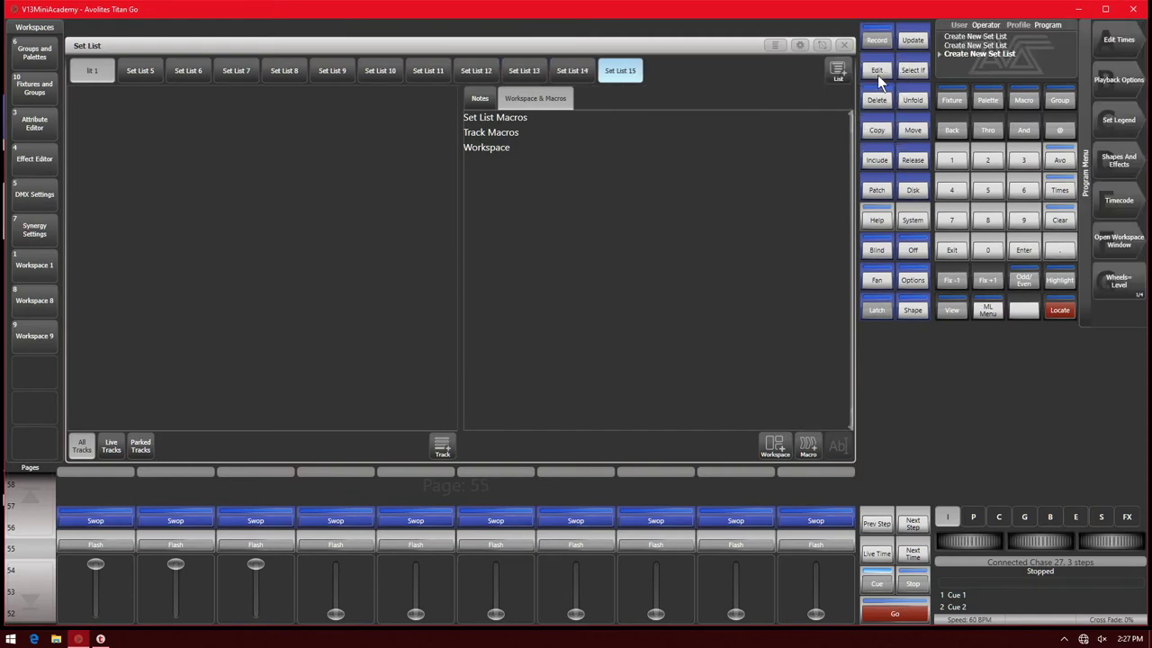
{"action": "left_click", "coordinate": [846, 80]}
{"action": "left_click", "coordinate": [886, 75]}
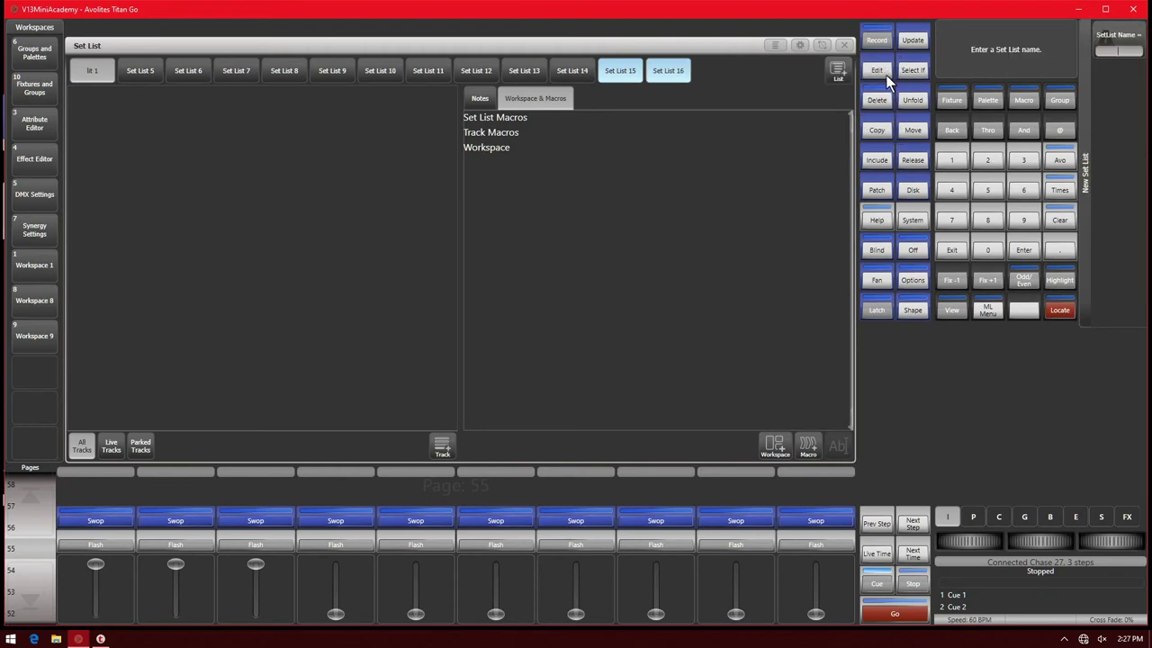
{"action": "left_click", "coordinate": [851, 74]}
{"action": "left_click", "coordinate": [888, 75]}
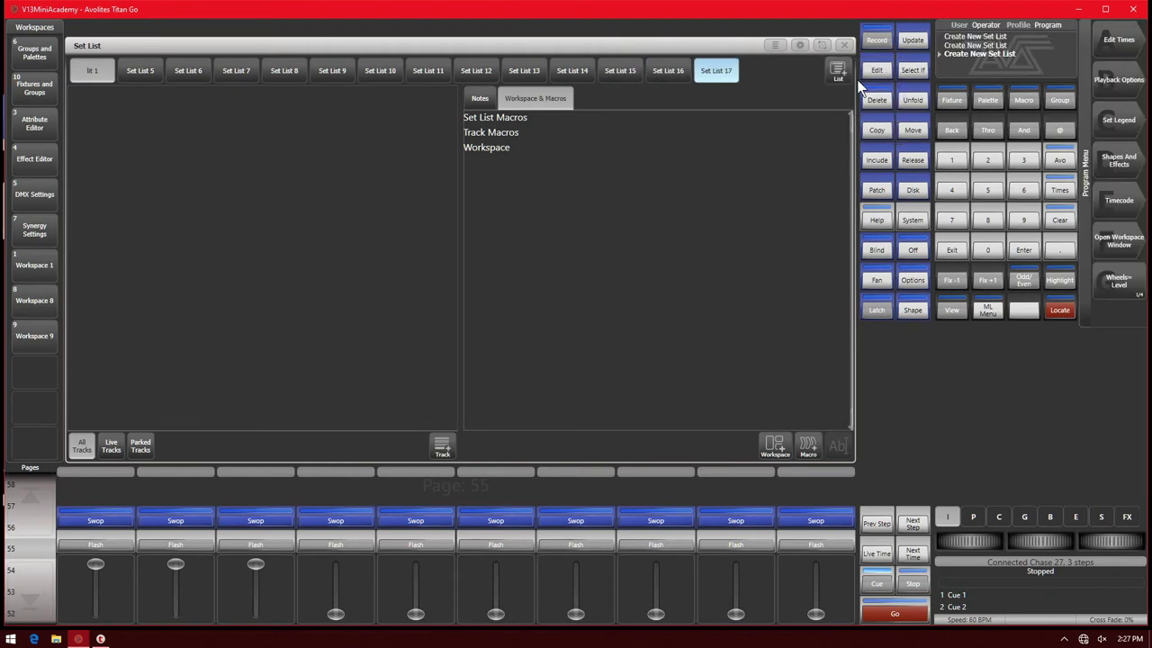
{"action": "left_click", "coordinate": [850, 78]}
{"action": "left_click", "coordinate": [895, 74]}
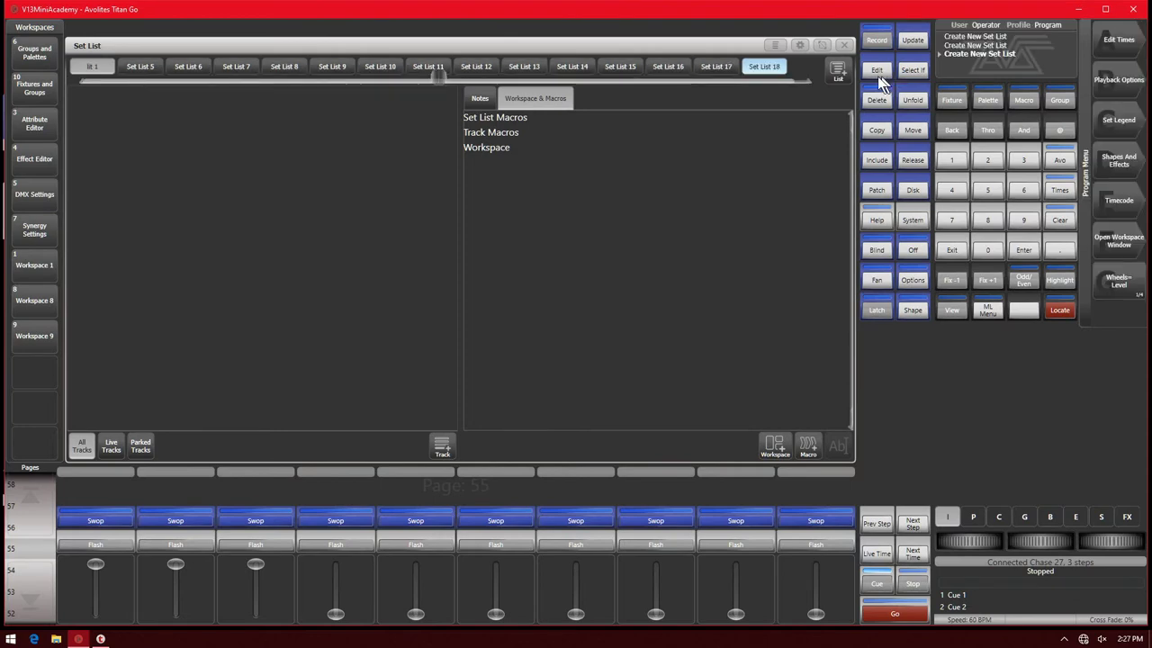
{"action": "left_click", "coordinate": [845, 76]}
{"action": "left_click", "coordinate": [869, 71]}
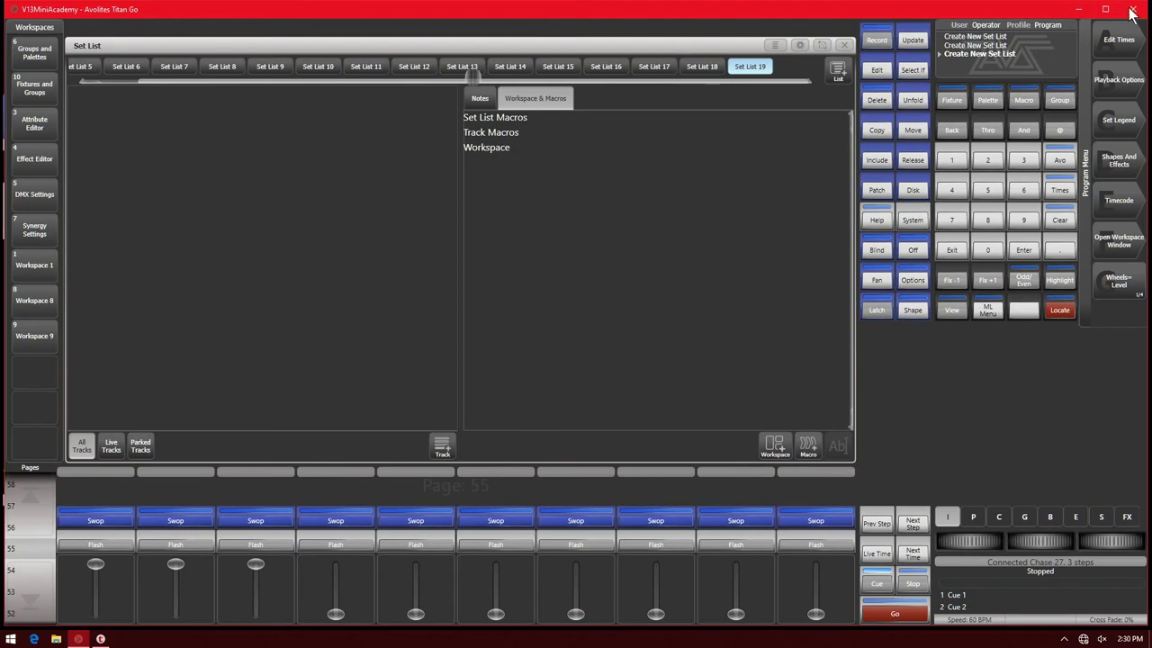
Step: Dismiss the software shutdown request, and close the Set List and Synergy Settings windows
{"action": "left_click", "coordinate": [1132, 10]}
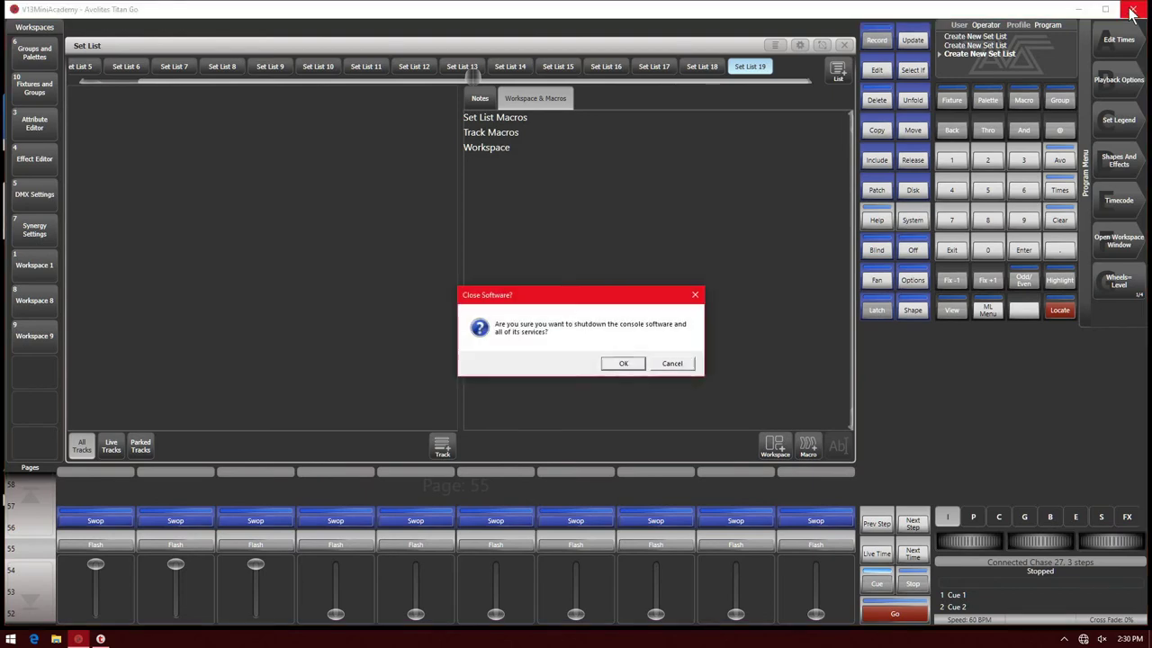
{"action": "left_click", "coordinate": [671, 364]}
{"action": "left_click", "coordinate": [843, 46]}
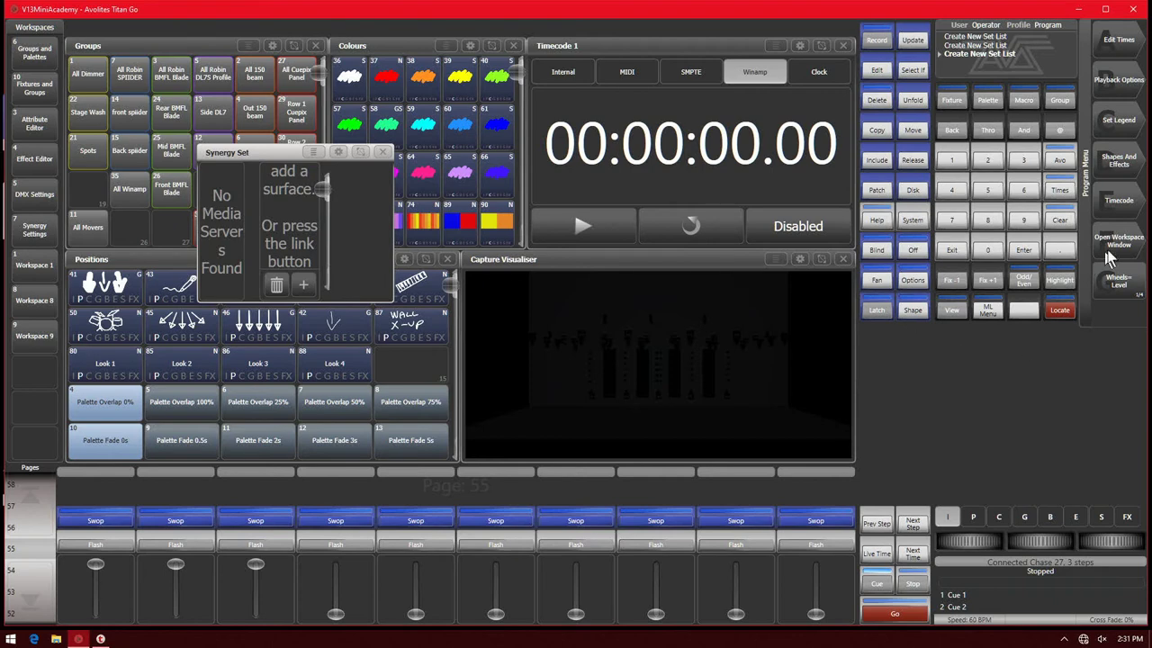
{"action": "left_click", "coordinate": [381, 153]}
Step: Filter the workspace windows by "audio" and open the Audio Triggers window
{"action": "left_click", "coordinate": [1116, 241]}
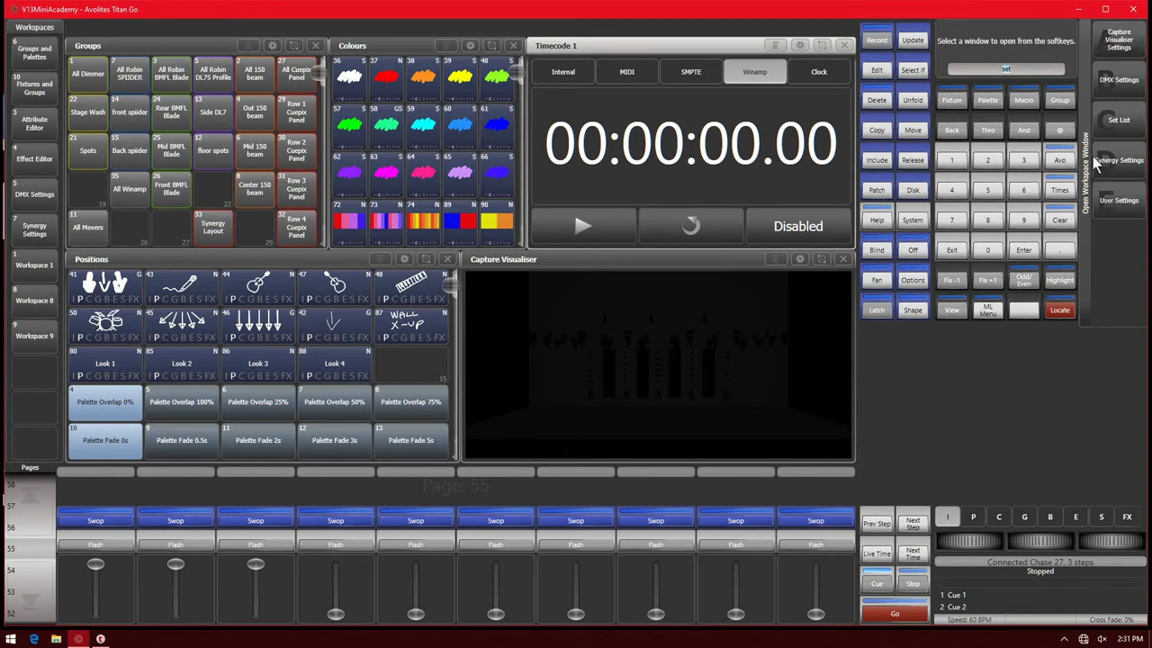
{"action": "key", "text": "BackSpace"}
{"action": "key", "text": "BackSpace"}
{"action": "key", "text": "BackSpace"}
{"action": "type", "text": "audio"}
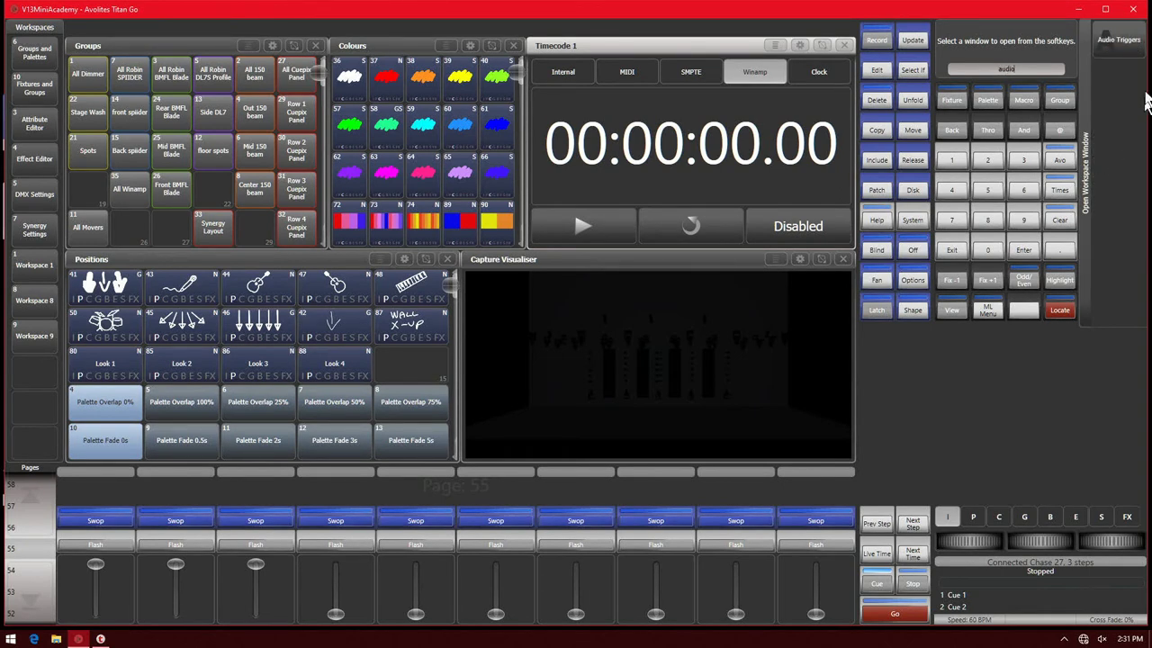
{"action": "left_click", "coordinate": [1124, 51]}
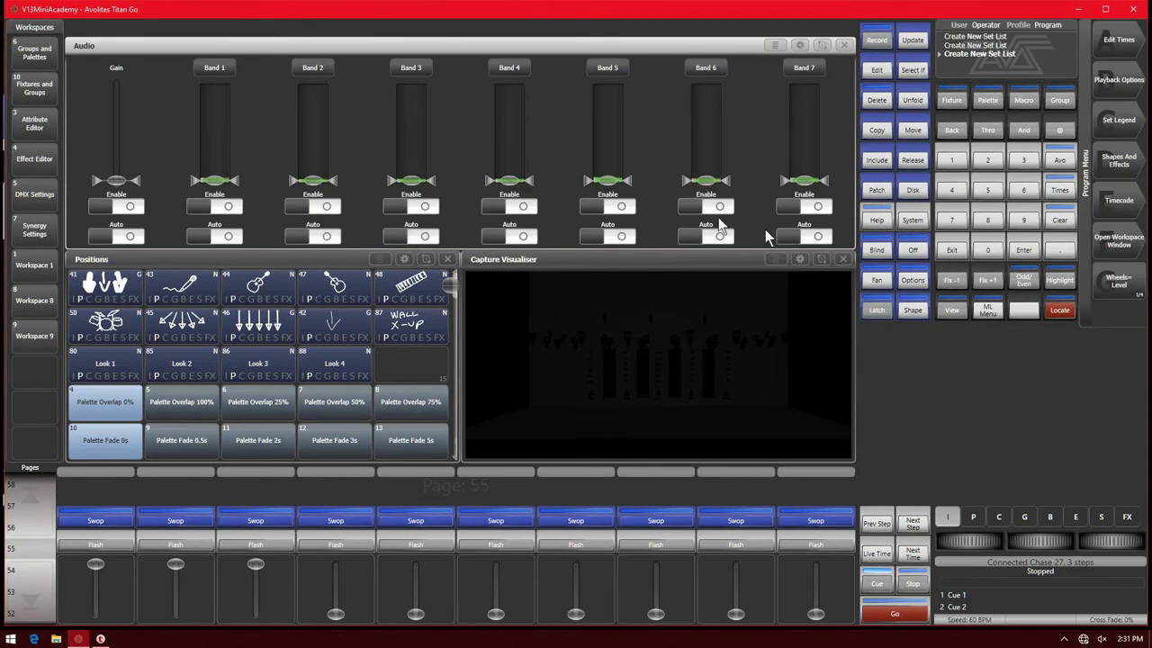
Step: Move the playback faders from page 55 to page 1
{"action": "left_click", "coordinate": [35, 501]}
{"action": "scroll", "coordinate": [34, 501], "scroll_direction": "up", "scroll_amount": 5}
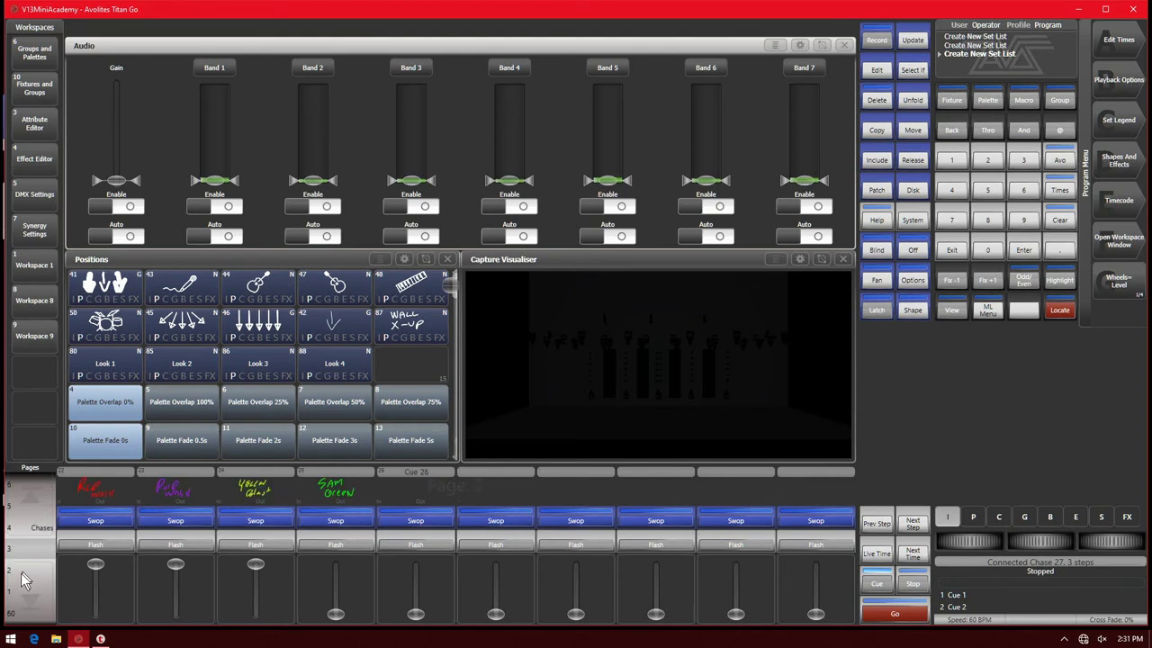
{"action": "scroll", "coordinate": [27, 588], "scroll_direction": "down", "scroll_amount": 1}
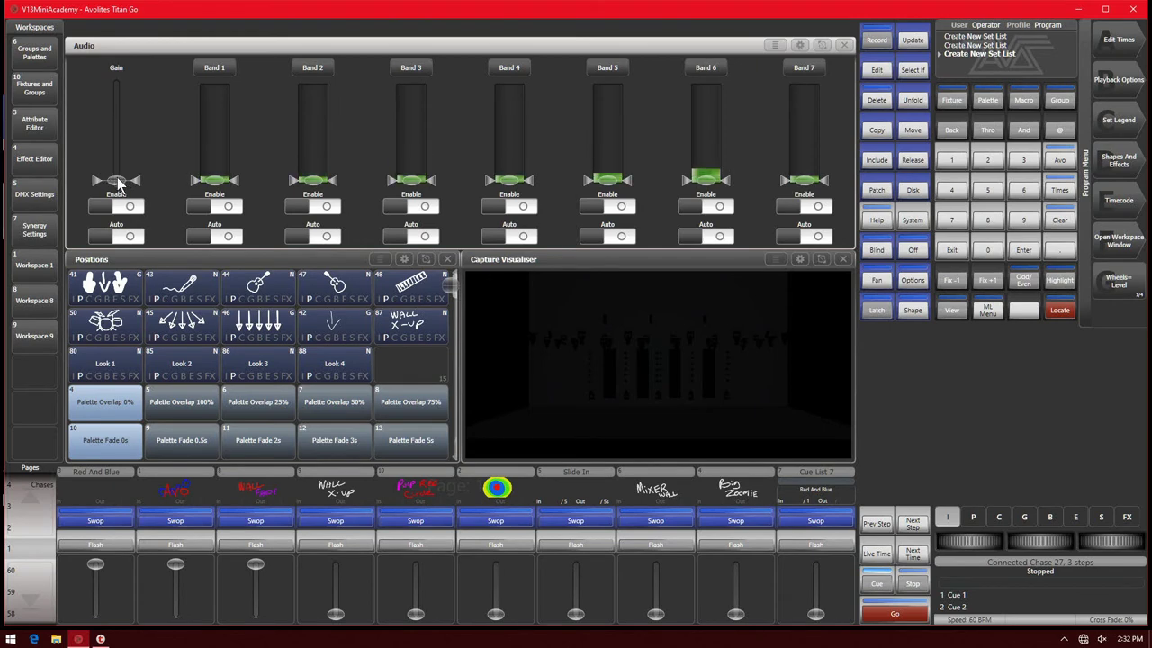
Step: Raise the audio Gain to a little over half, trying its Auto option on and off along the way
{"action": "left_click_drag", "start_coordinate": [117, 166], "coordinate": [119, 136]}
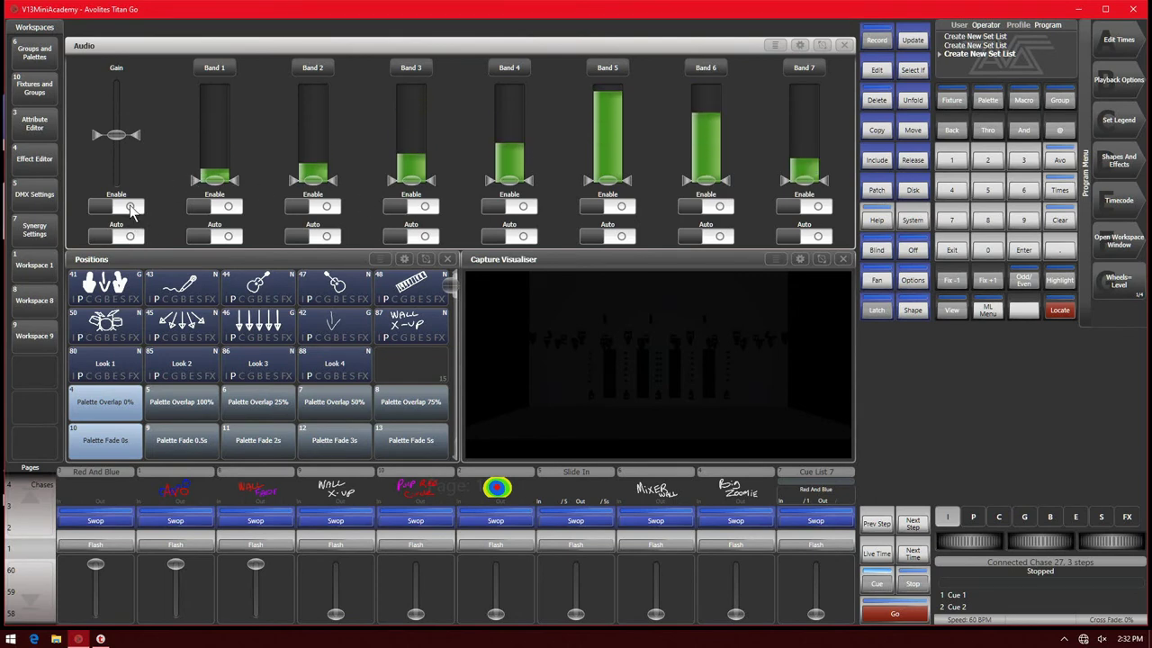
{"action": "left_click", "coordinate": [131, 236]}
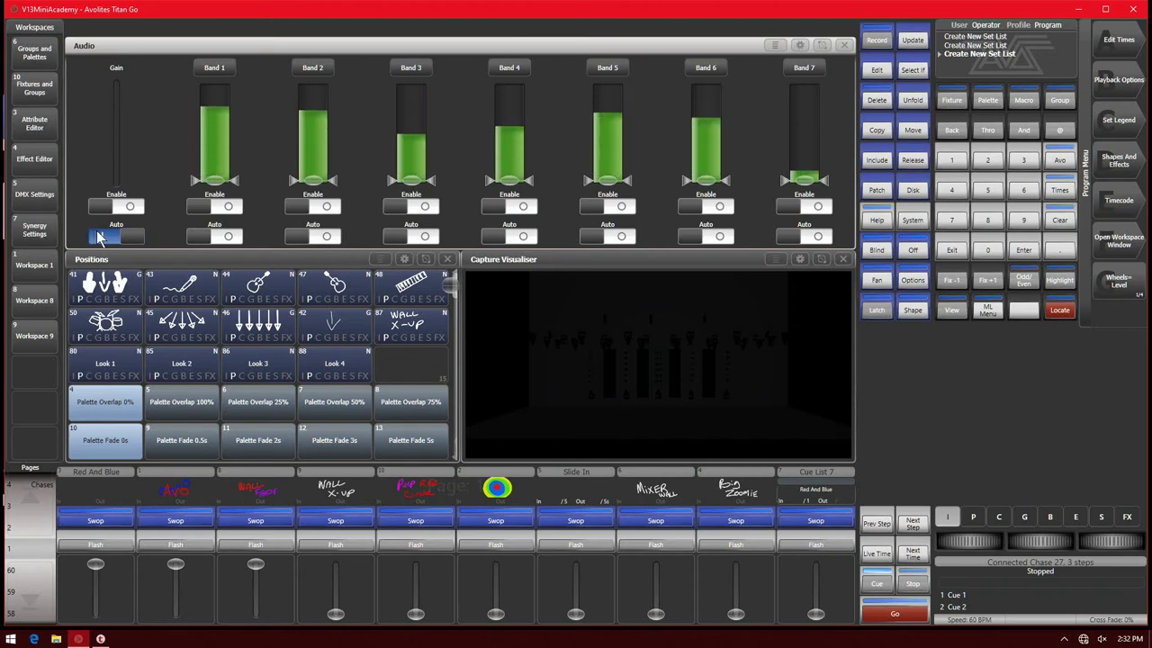
{"action": "left_click", "coordinate": [131, 236]}
{"action": "mouse_move", "coordinate": [116, 135]}
{"action": "left_mouse_down"}
{"action": "mouse_move", "coordinate": [106, 90]}
{"action": "mouse_move", "coordinate": [113, 157]}
{"action": "mouse_move", "coordinate": [111, 129]}
{"action": "left_mouse_up"}
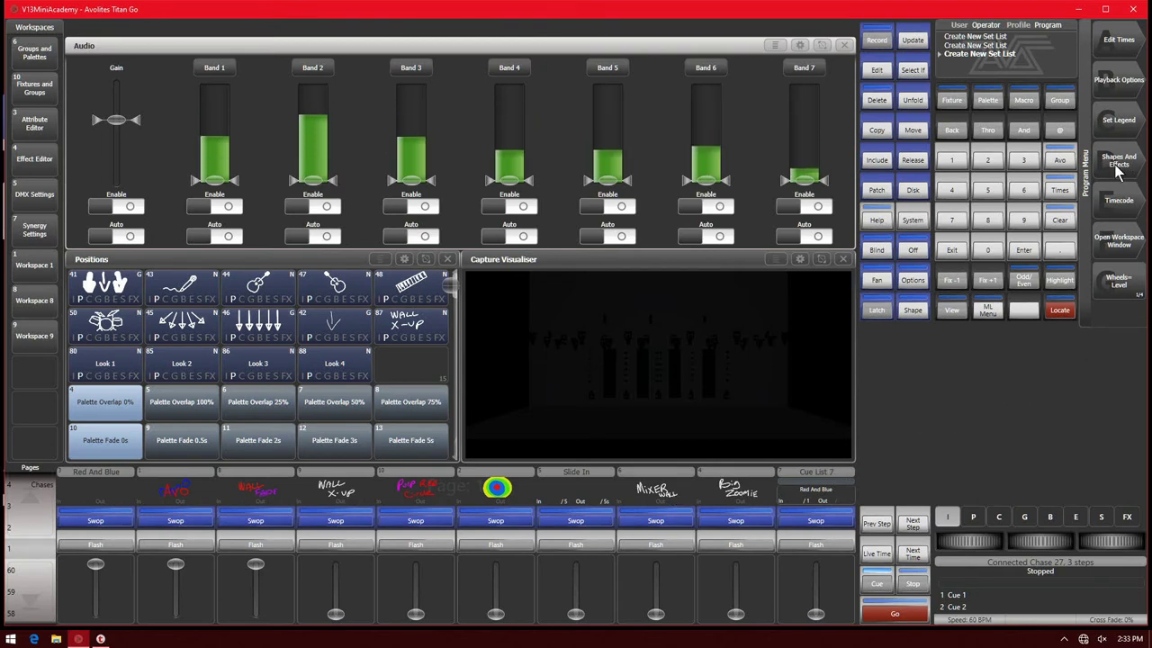
Step: Open the Triggers window from the system settings and create a new mapping named "audio"
{"action": "left_click", "coordinate": [910, 222]}
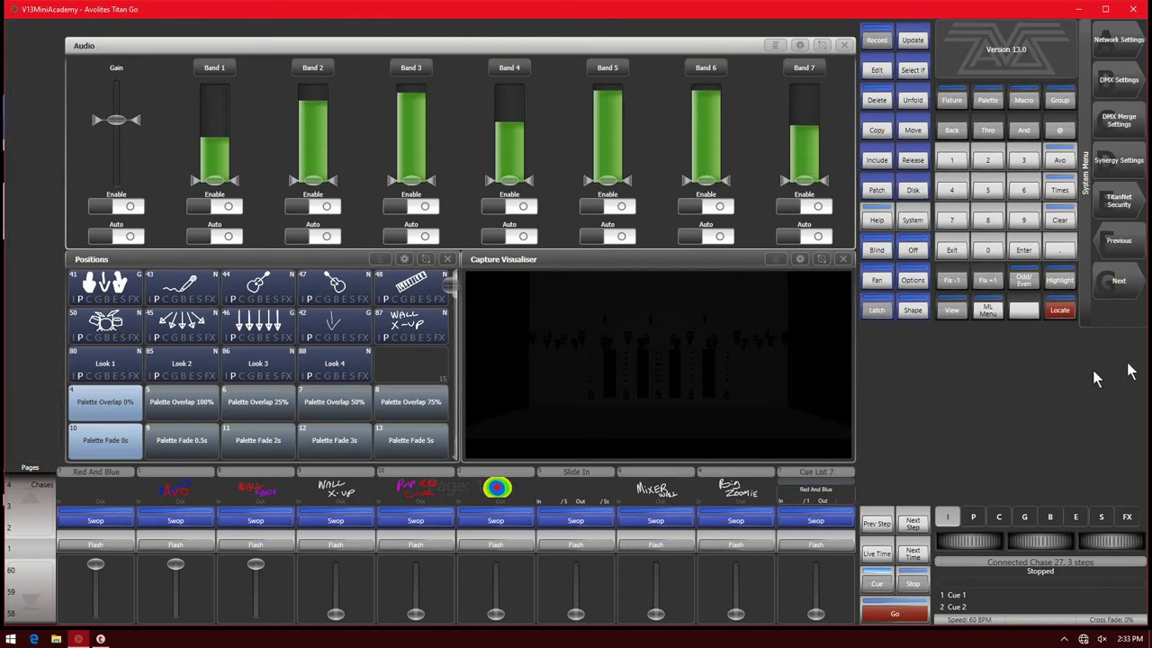
{"action": "left_click", "coordinate": [1119, 248]}
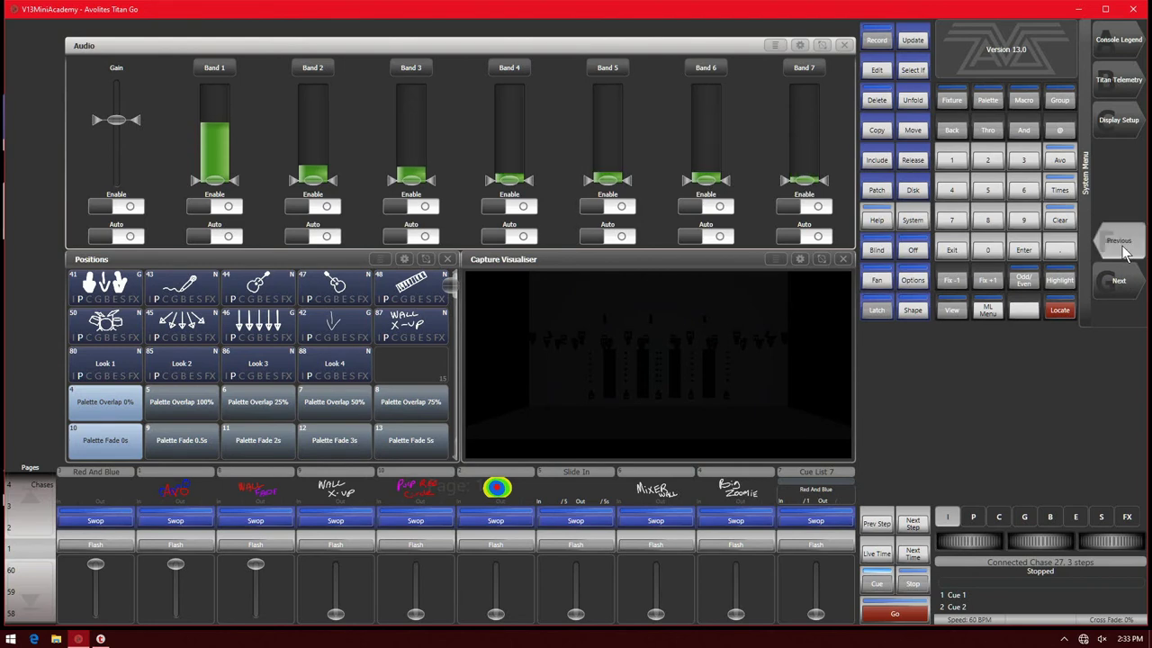
{"action": "left_click", "coordinate": [1120, 163]}
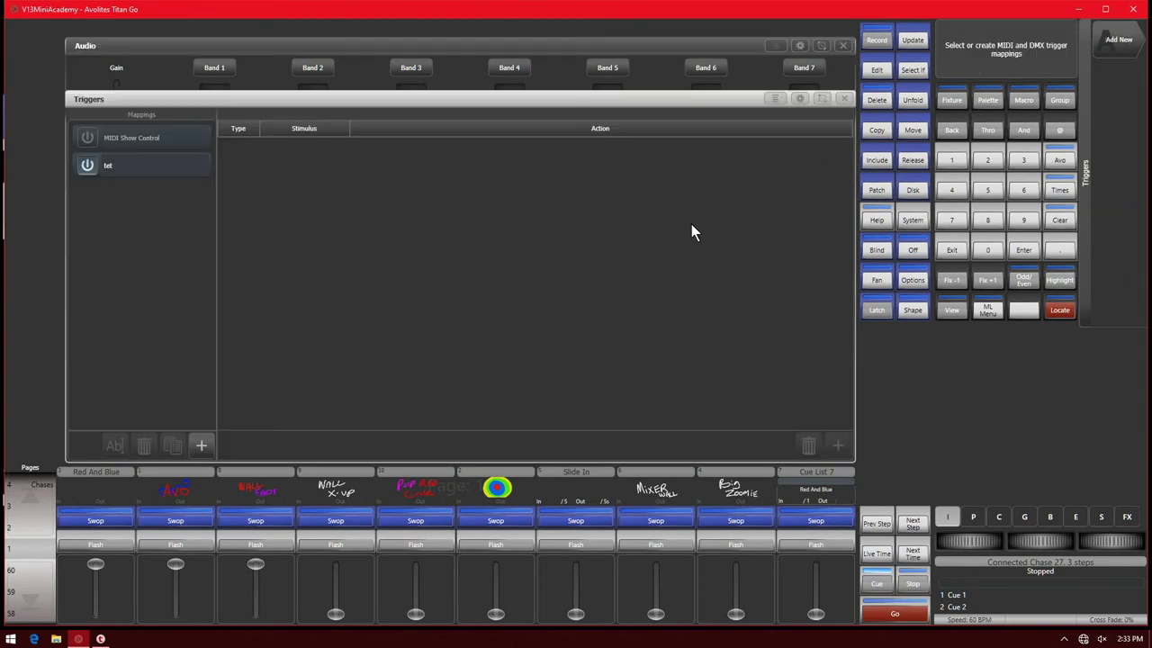
{"action": "left_click", "coordinate": [202, 444]}
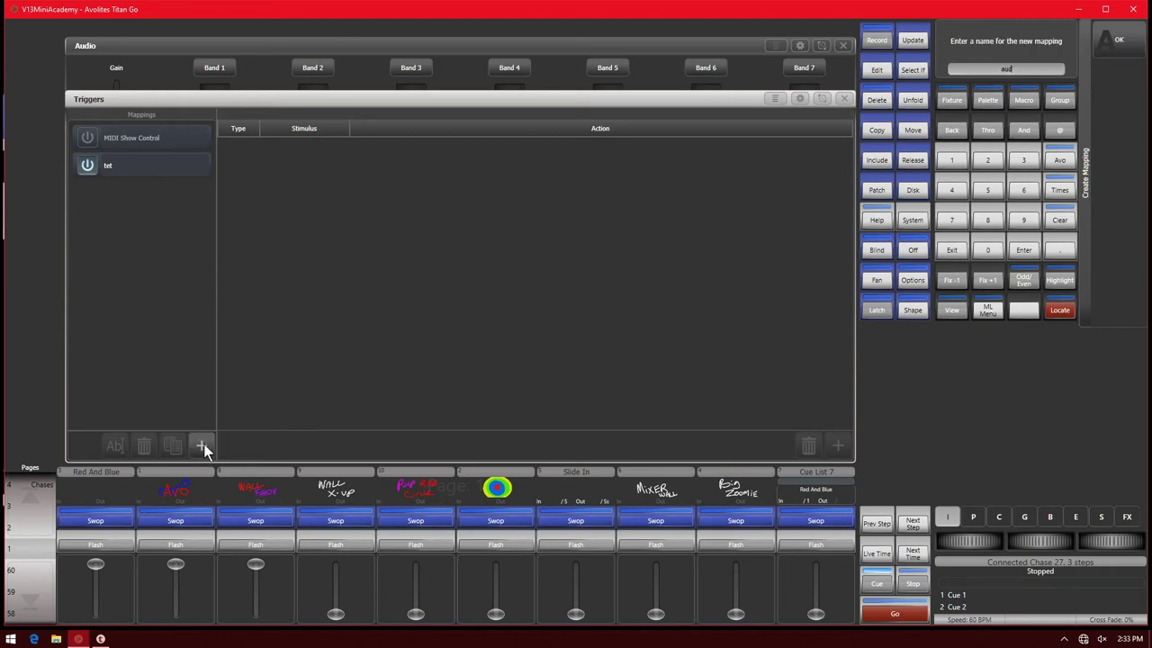
{"action": "key", "text": "Return"}
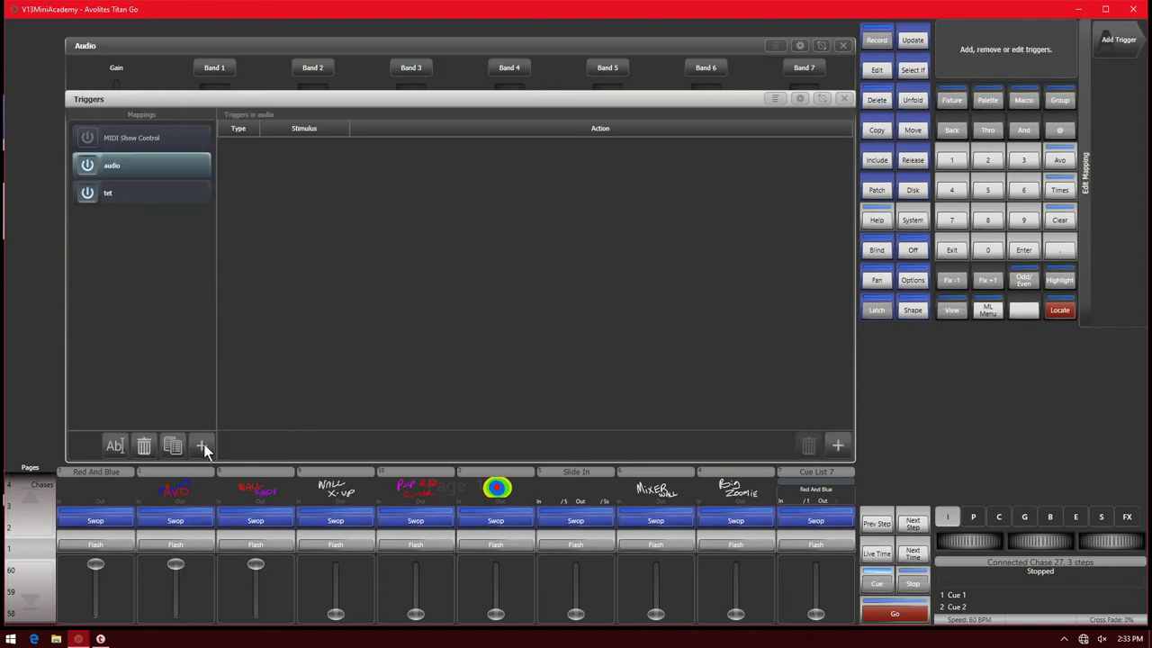
Step: Add a trigger to the audio mapping with type Item, targeting Cue 6 with the Set Level action, and proceed to its Audio stimulus
{"action": "left_click", "coordinate": [838, 446]}
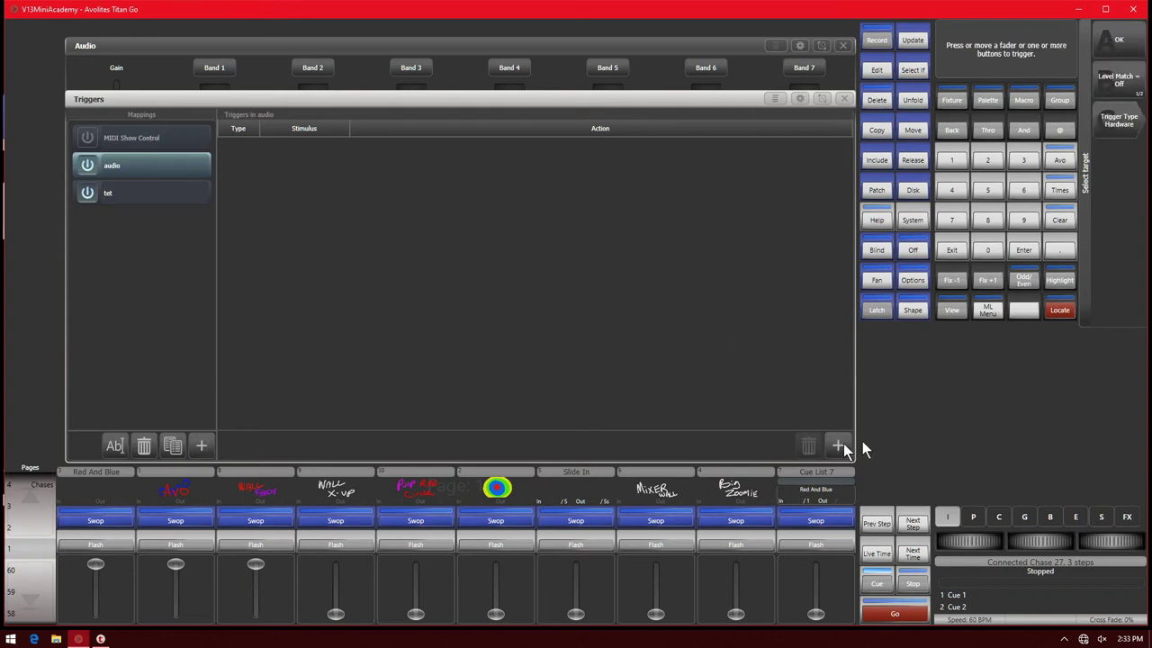
{"action": "left_click", "coordinate": [1122, 123]}
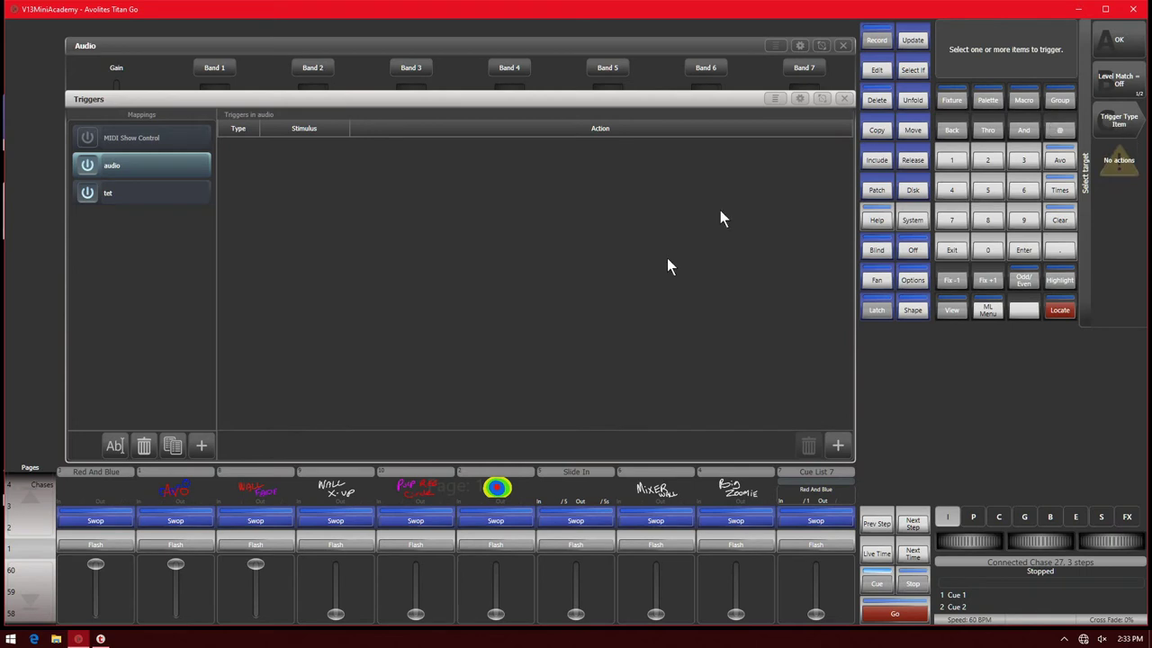
{"action": "left_click", "coordinate": [675, 491]}
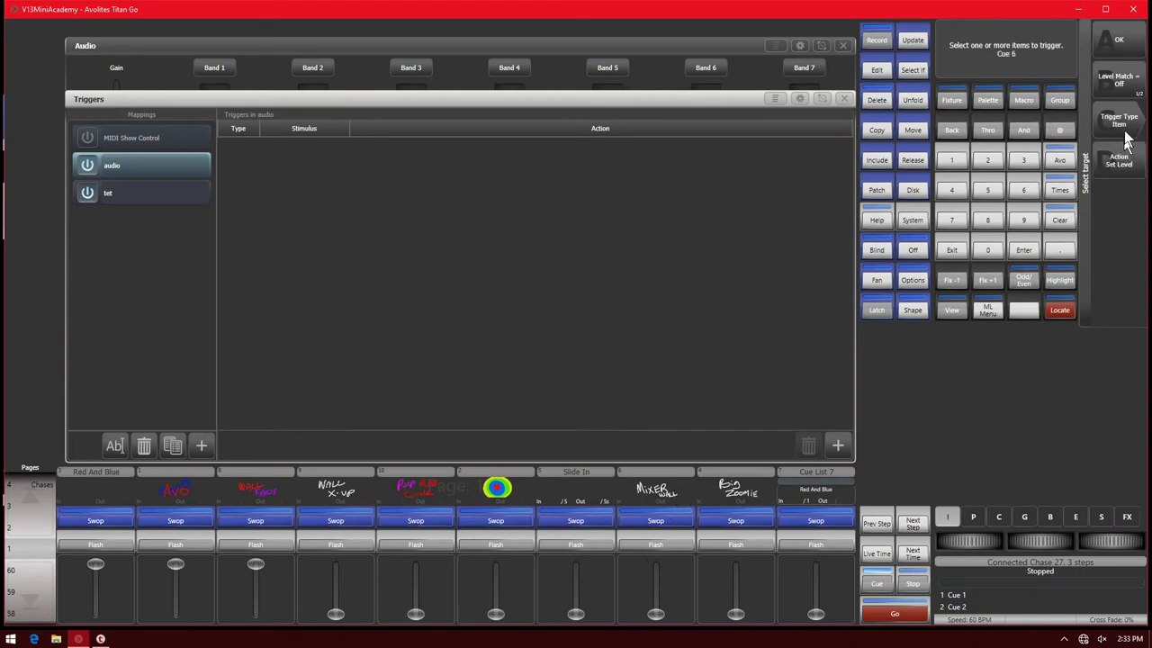
{"action": "left_click", "coordinate": [1135, 82]}
{"action": "left_click", "coordinate": [1132, 43]}
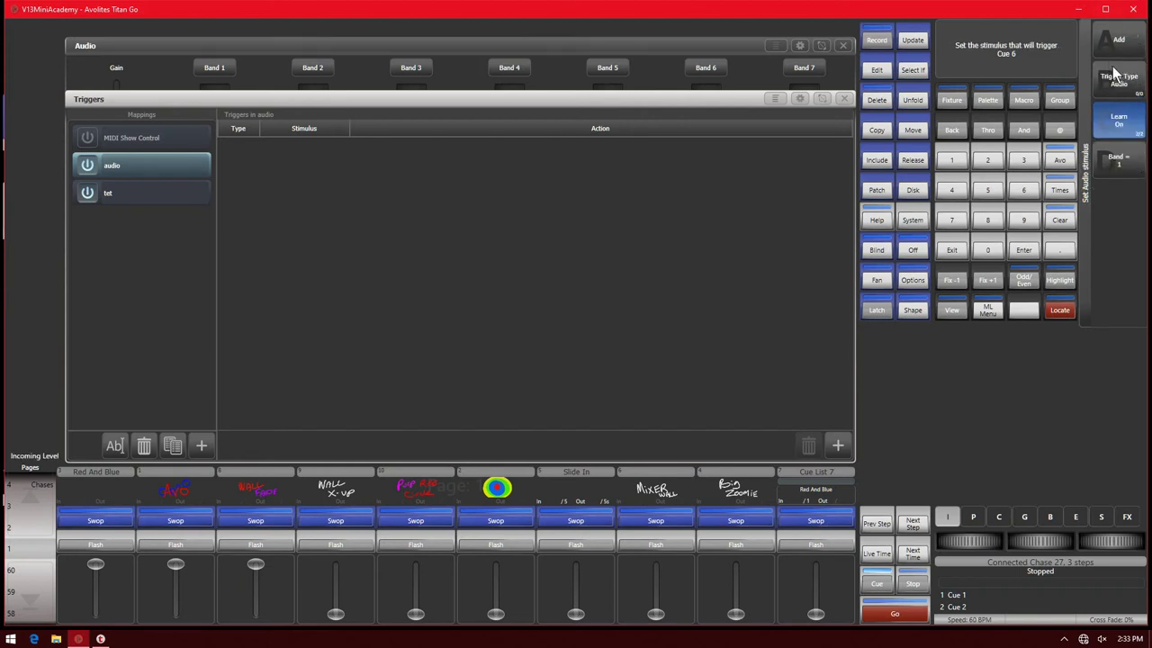
Step: Resize the Triggers window to the lower half of the workspace, and add the Cue 6 trigger with its Audio stimulus set to Band 6
{"action": "left_click", "coordinate": [799, 98]}
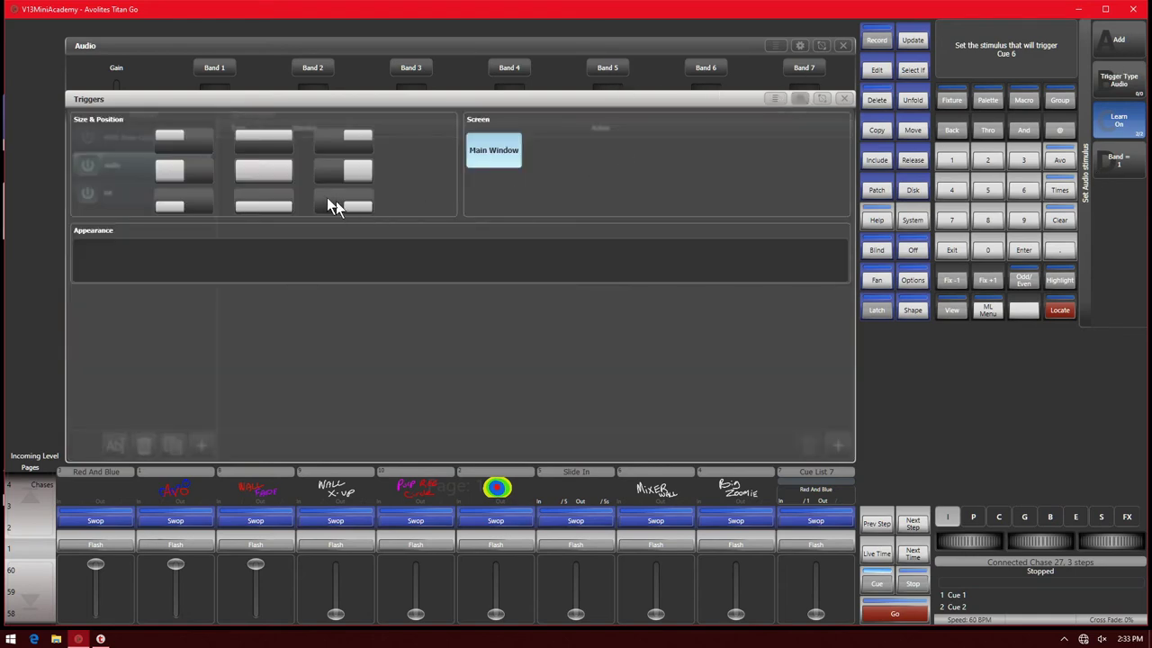
{"action": "left_click", "coordinate": [284, 210]}
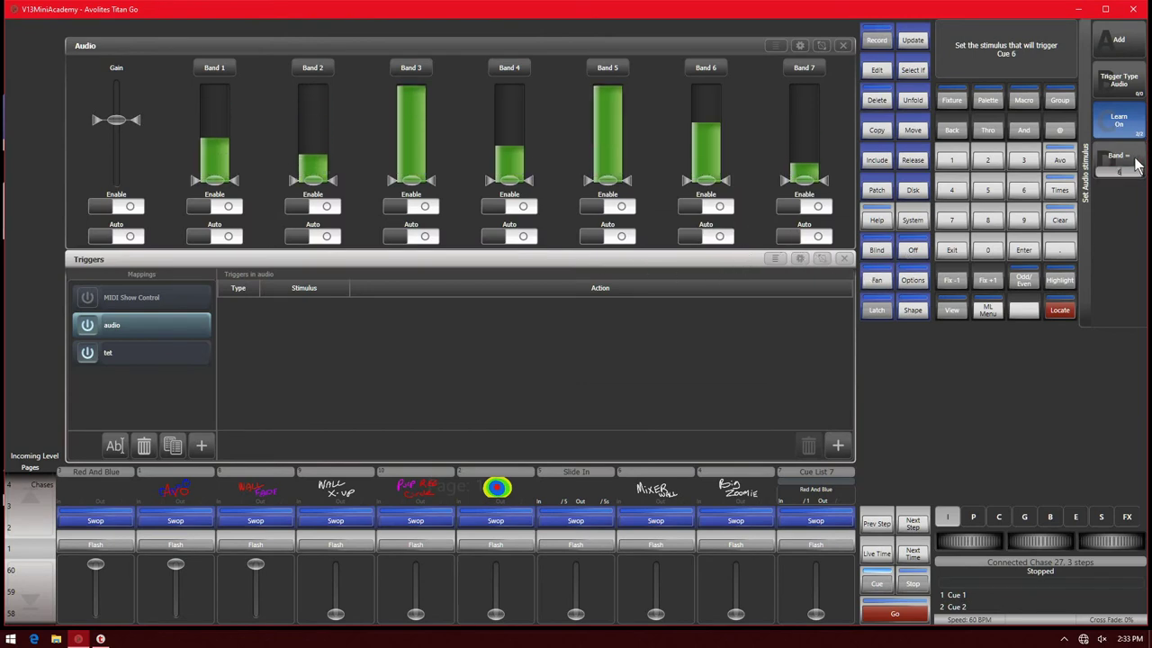
{"action": "left_click", "coordinate": [1116, 54]}
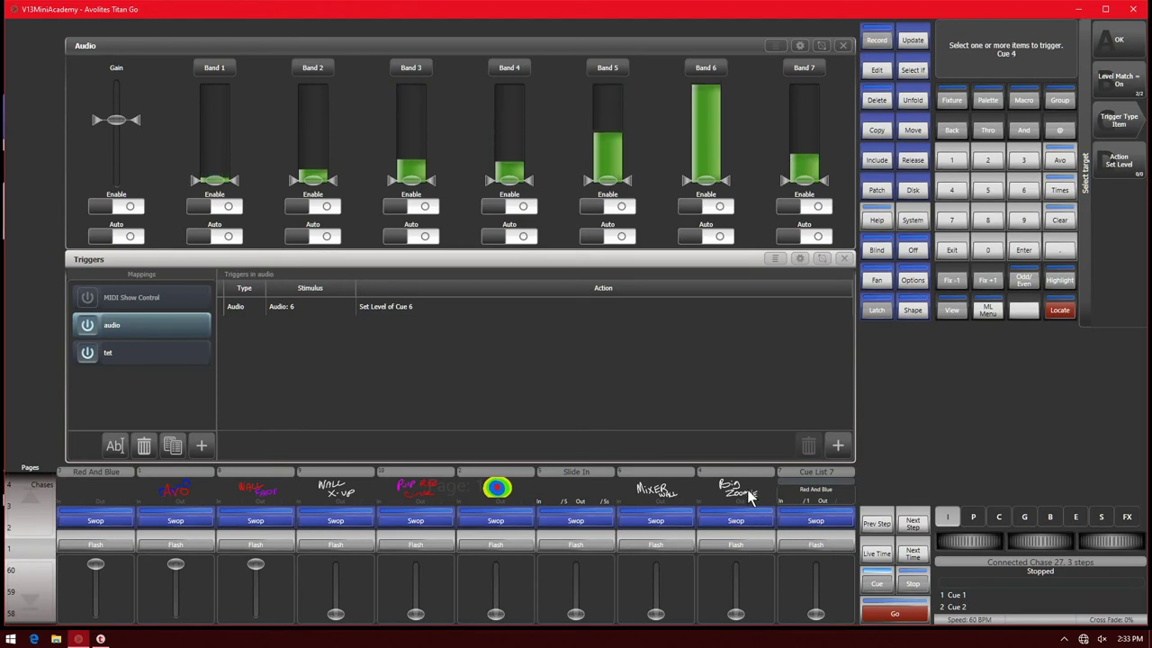
Step: Add a Set Level trigger for Cue 4 on audio Band 7, and leave the Triggers window
{"action": "left_click", "coordinate": [745, 498]}
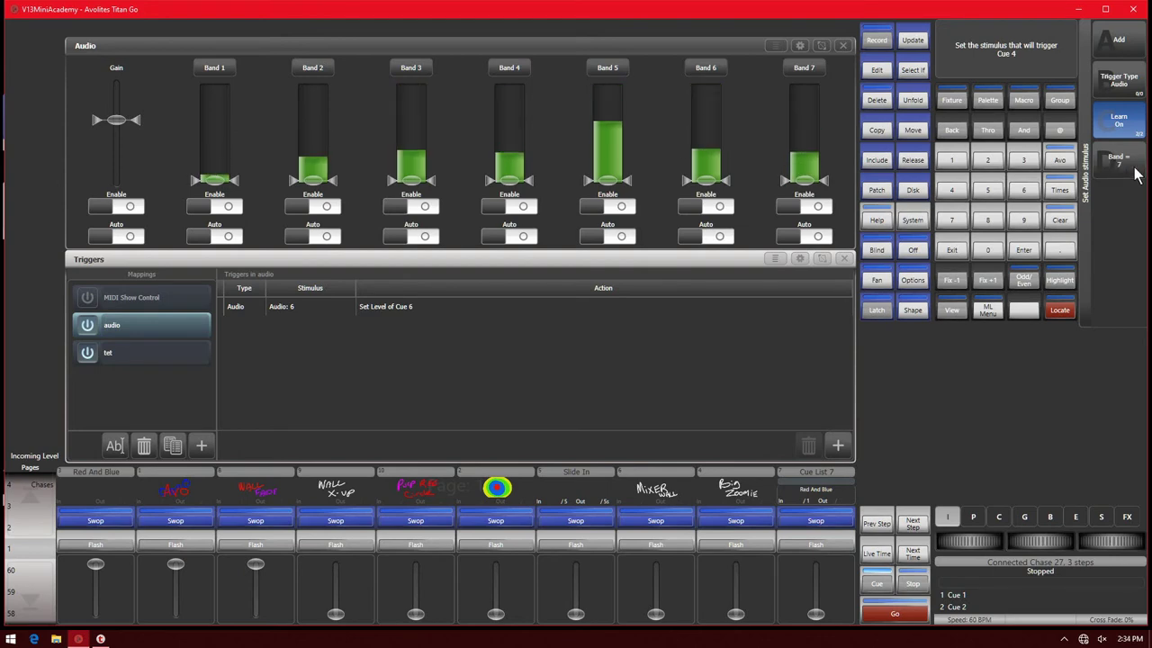
{"action": "left_click", "coordinate": [1120, 45]}
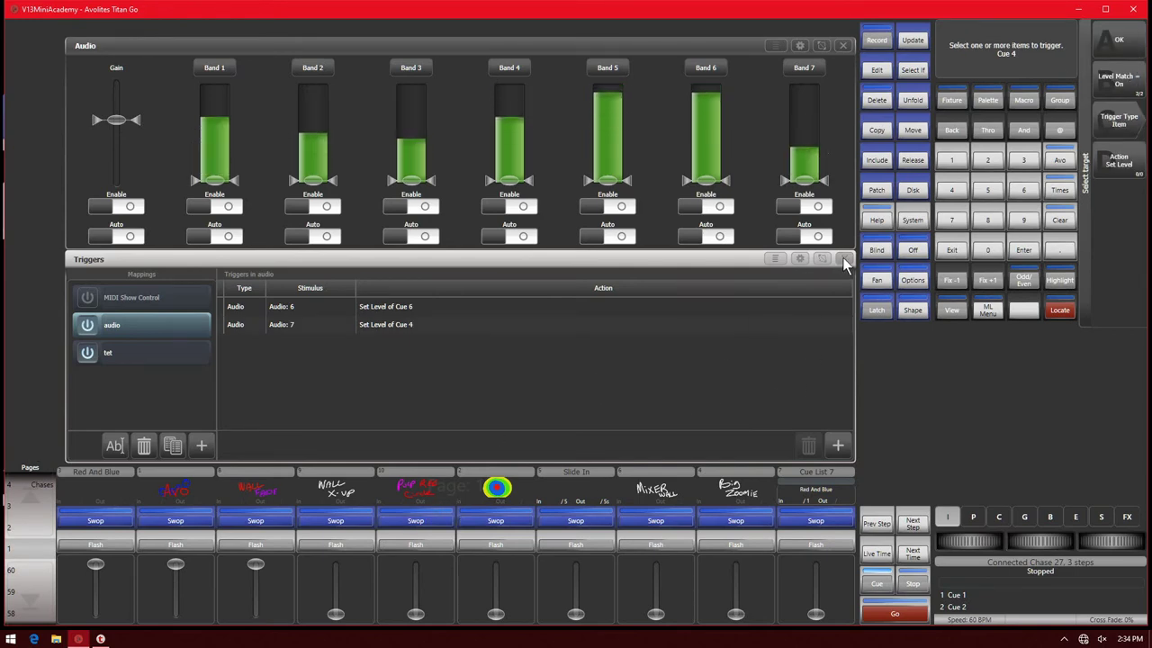
{"action": "left_click", "coordinate": [961, 253]}
{"action": "left_click", "coordinate": [960, 252]}
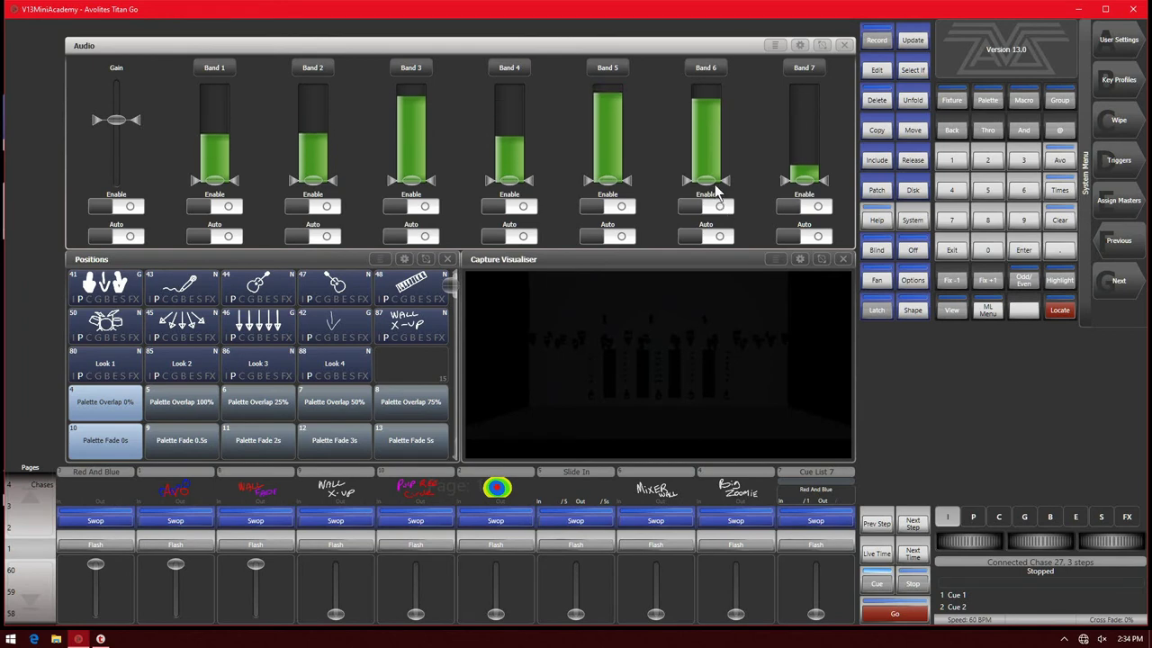
Step: Enable all the audio bands and try different Band 6 threshold heights, ending just above the minimum
{"action": "left_click", "coordinate": [721, 209]}
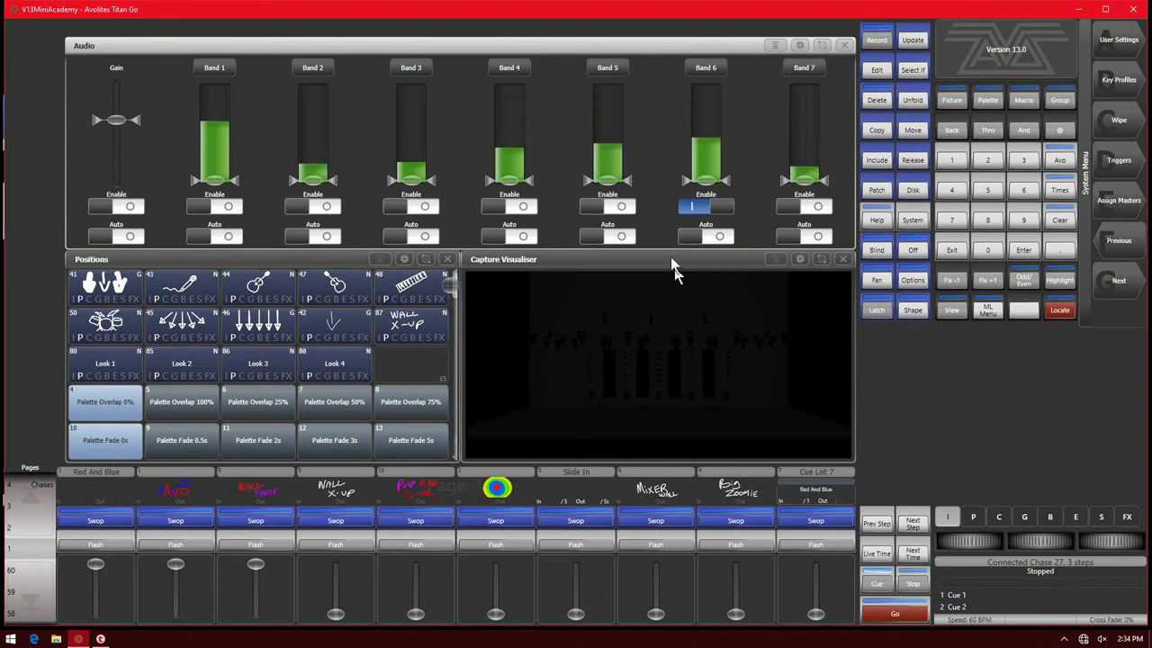
{"action": "left_click", "coordinate": [133, 205]}
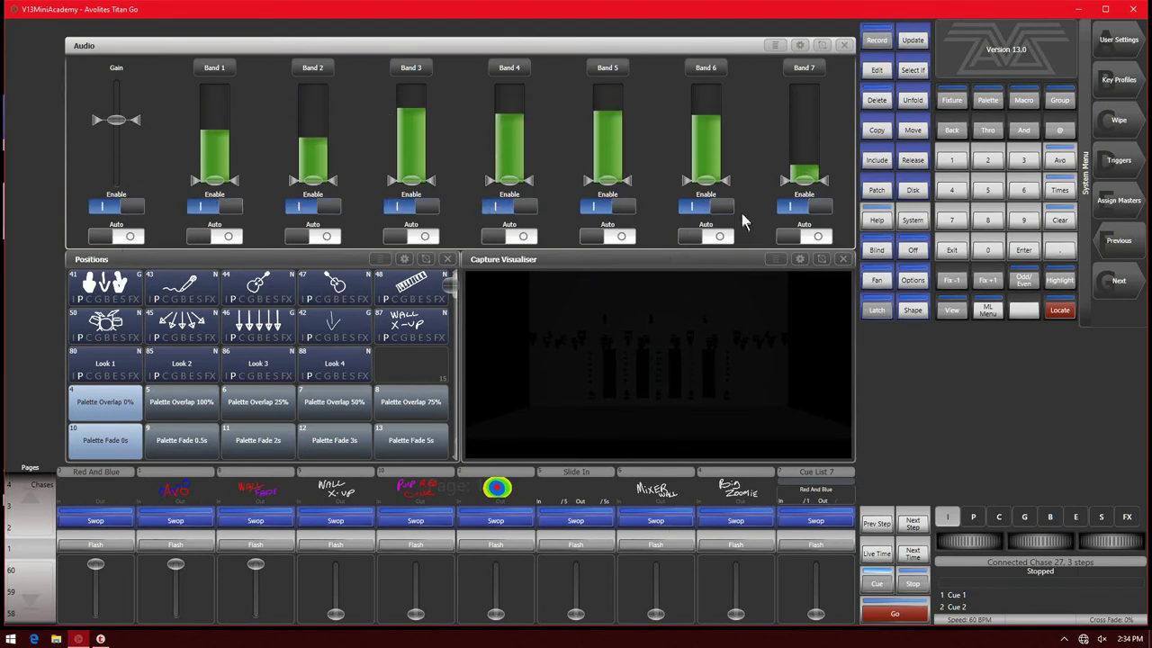
{"action": "left_click_drag", "start_coordinate": [705, 180], "coordinate": [713, 118]}
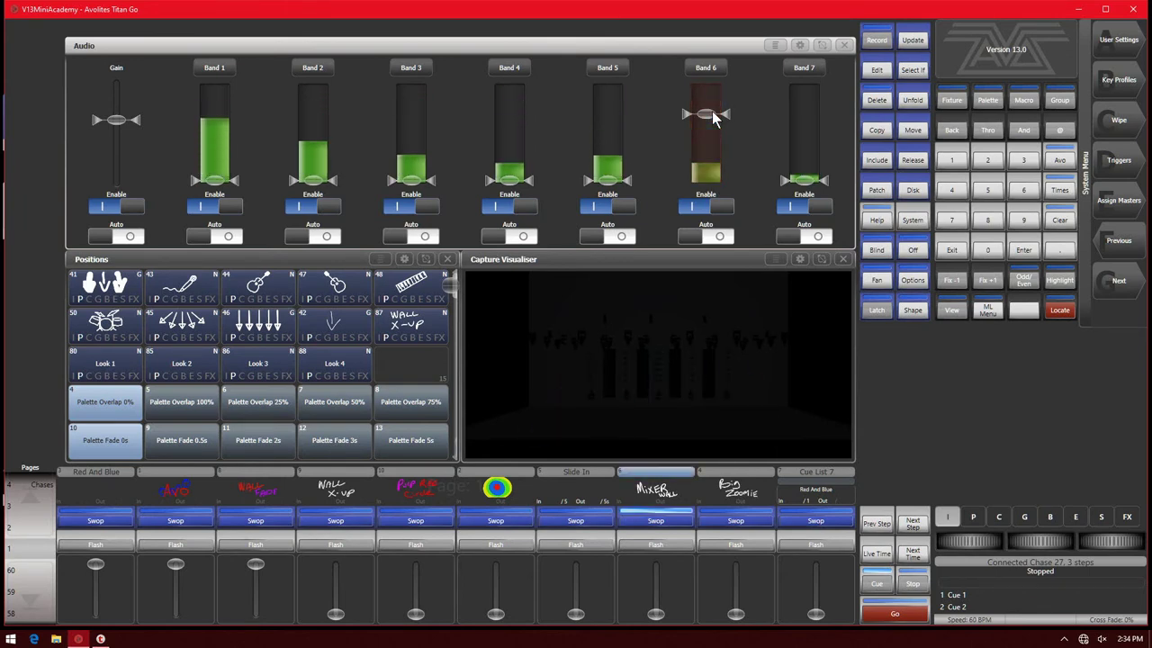
{"action": "left_click_drag", "start_coordinate": [711, 121], "coordinate": [711, 147]}
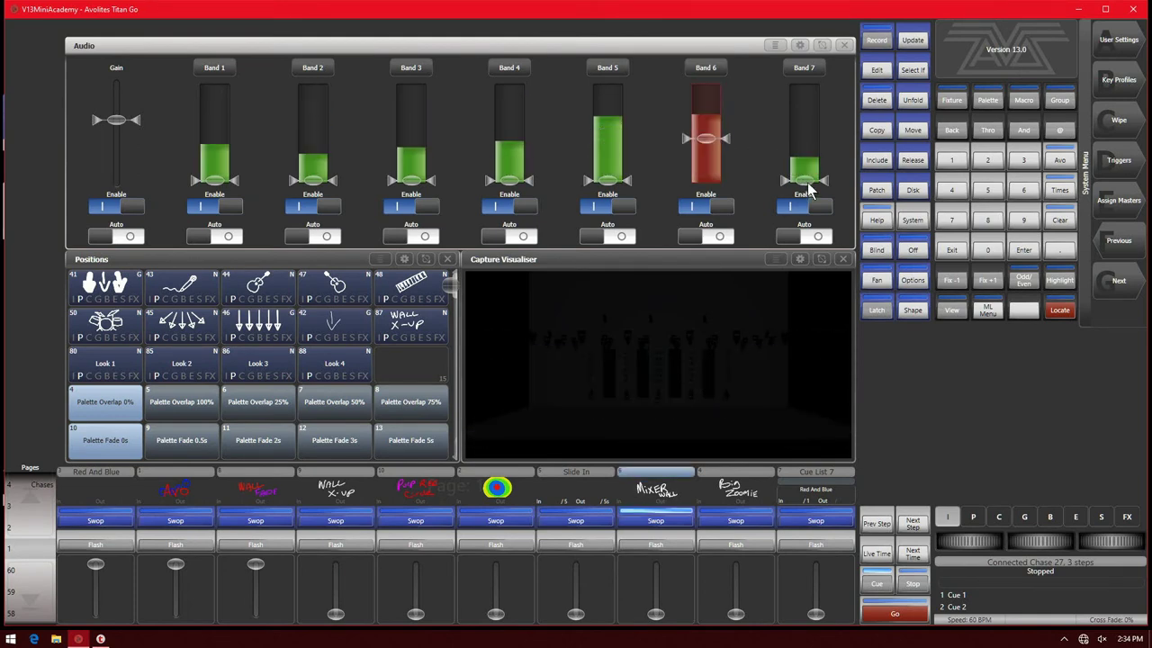
{"action": "left_click_drag", "start_coordinate": [705, 142], "coordinate": [708, 175]}
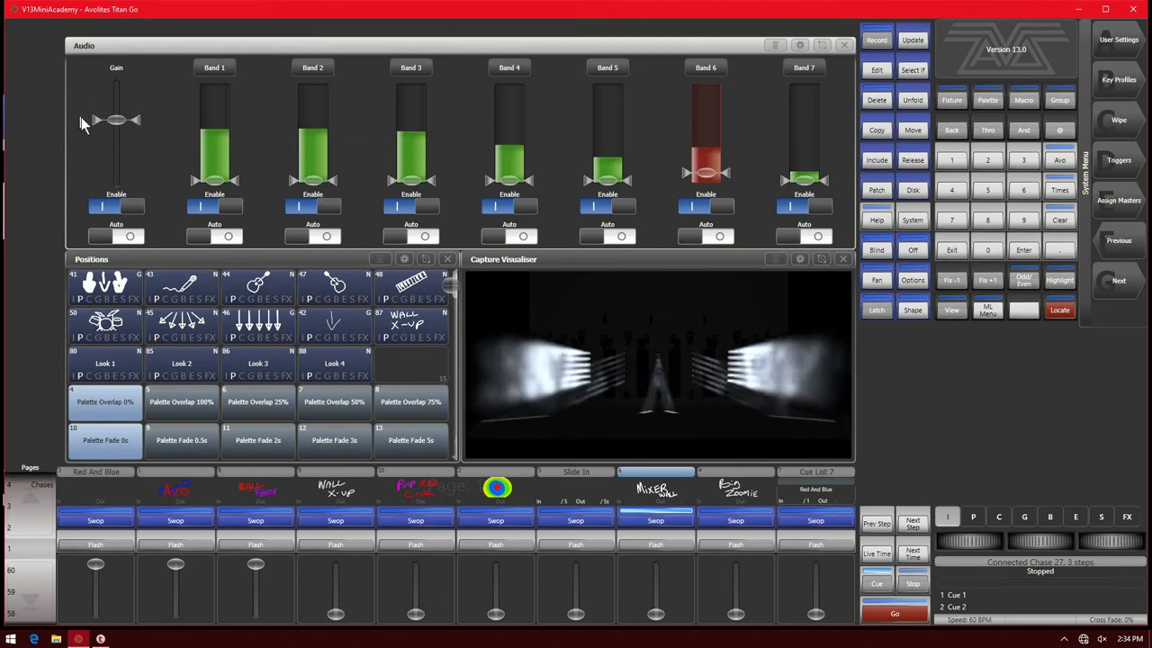
Step: Lower the audio Gain slightly and raise the Band 6 threshold to about a quarter of its range
{"action": "mouse_move", "coordinate": [116, 119]}
{"action": "left_mouse_down"}
{"action": "mouse_move", "coordinate": [129, 174]}
{"action": "mouse_move", "coordinate": [130, 99]}
{"action": "mouse_move", "coordinate": [136, 126]}
{"action": "left_mouse_up"}
{"action": "left_click_drag", "start_coordinate": [714, 177], "coordinate": [711, 142]}
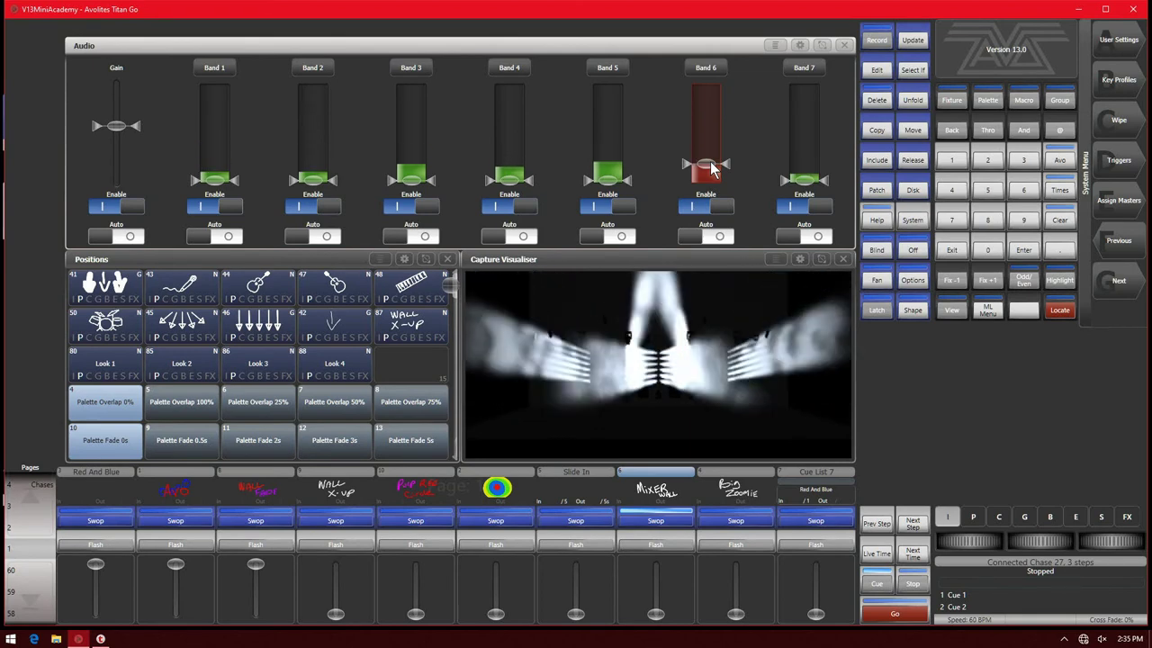
{"action": "left_click_drag", "start_coordinate": [710, 161], "coordinate": [711, 155]}
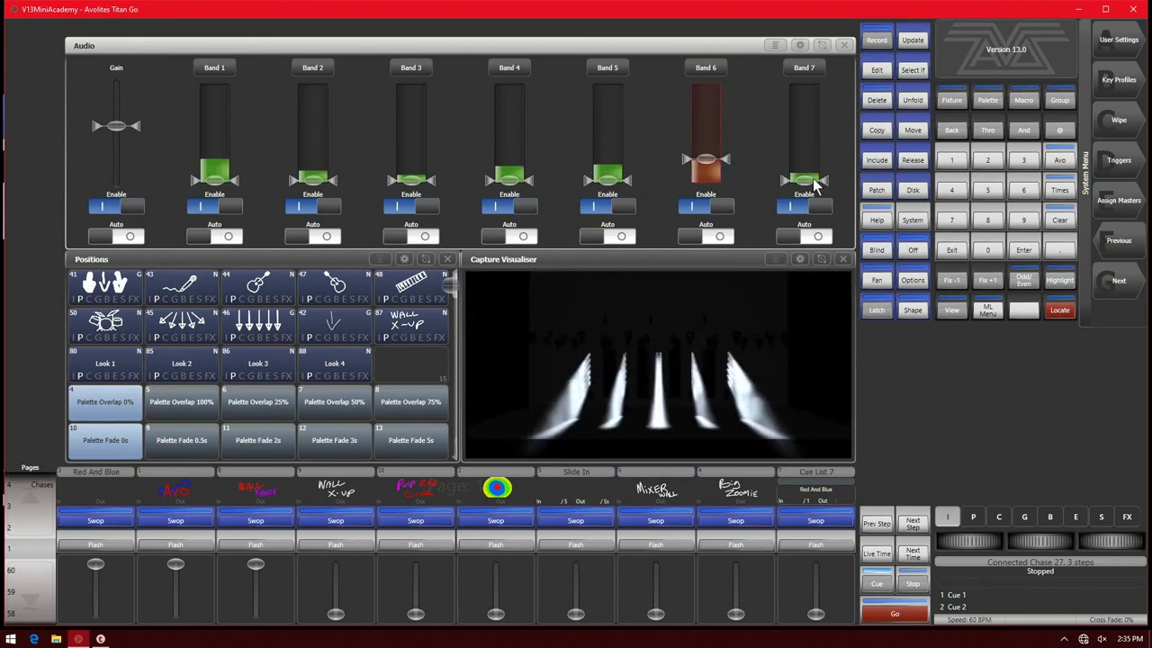
Step: Disable Band 6 to isolate Band 7, and adjust the Band 7 threshold to a little above its minimum
{"action": "mouse_move", "coordinate": [814, 184]}
{"action": "left_mouse_down"}
{"action": "mouse_move", "coordinate": [819, 156]}
{"action": "mouse_move", "coordinate": [820, 167]}
{"action": "left_mouse_up"}
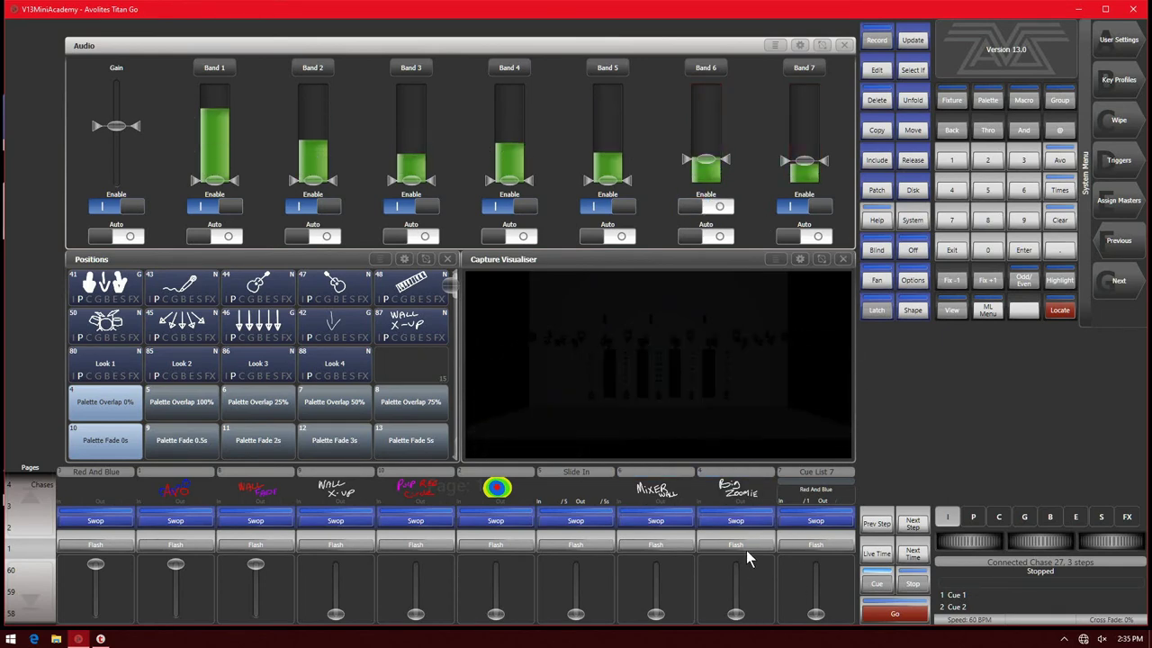
{"action": "left_click_drag", "start_coordinate": [814, 162], "coordinate": [816, 171]}
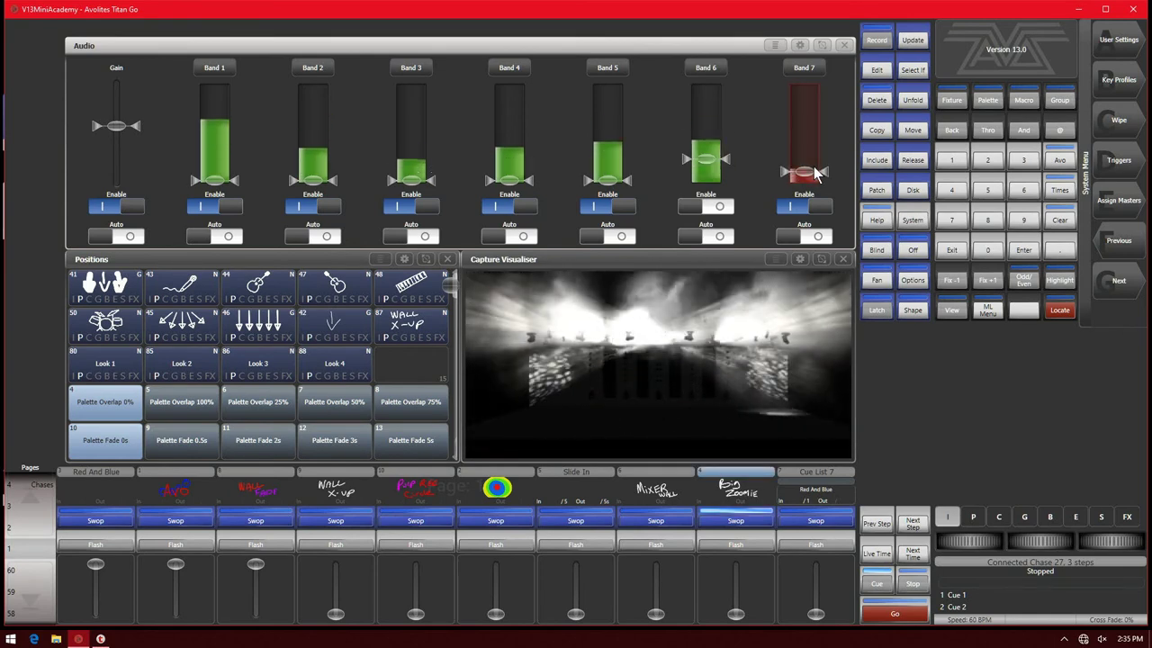
{"action": "left_click_drag", "start_coordinate": [813, 167], "coordinate": [815, 161]}
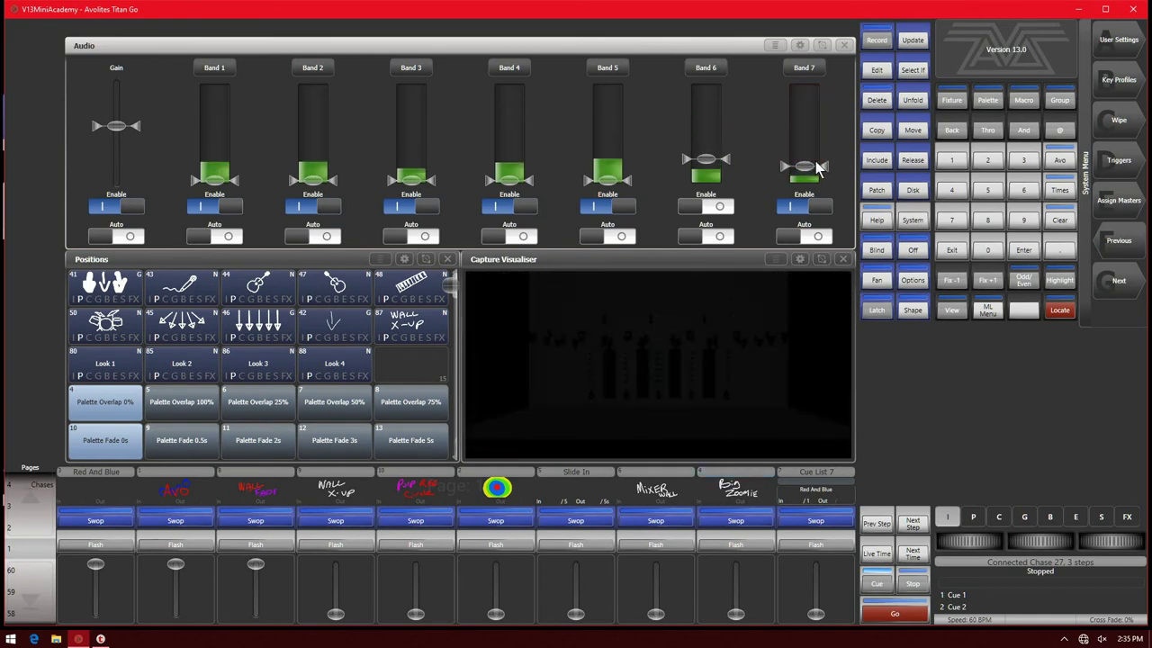
{"action": "left_click", "coordinate": [719, 503]}
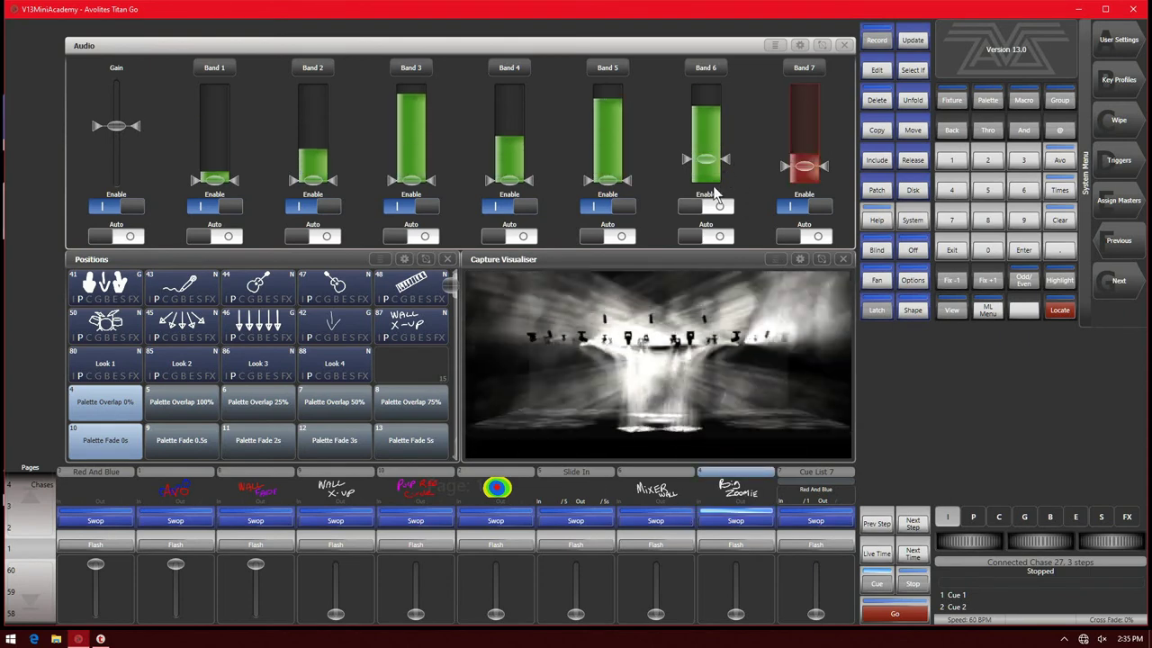
Step: Re-enable Band 6, raise its threshold slightly, and switch Bands 6 and 7 off and back on
{"action": "left_click", "coordinate": [717, 206]}
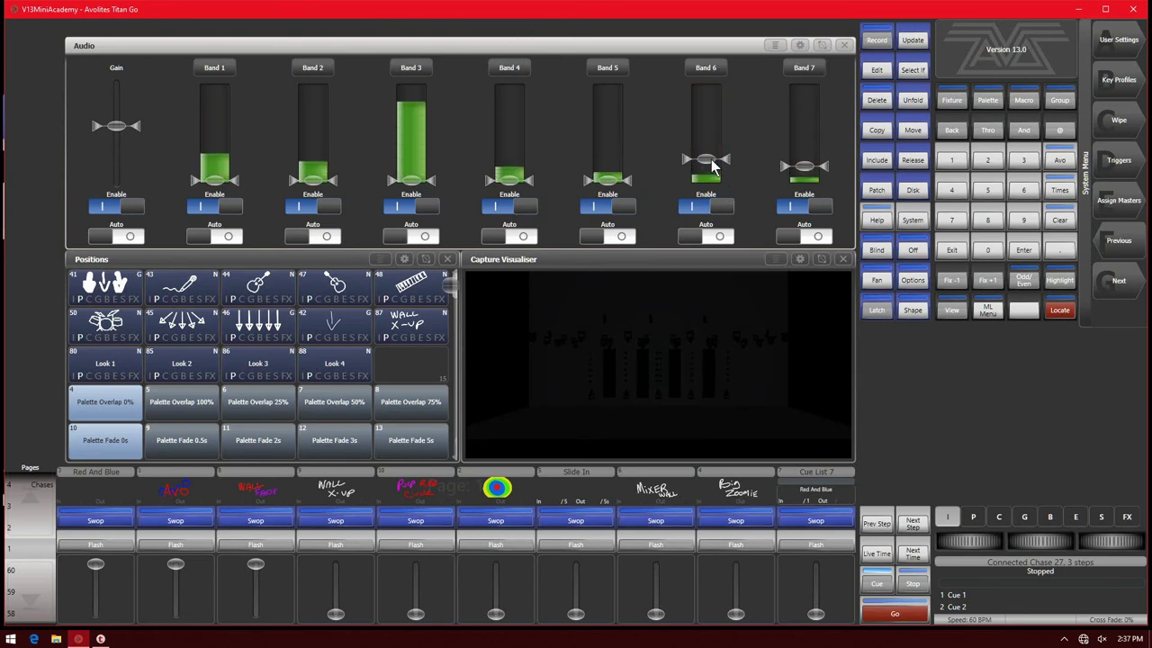
{"action": "left_click_drag", "start_coordinate": [711, 164], "coordinate": [710, 159]}
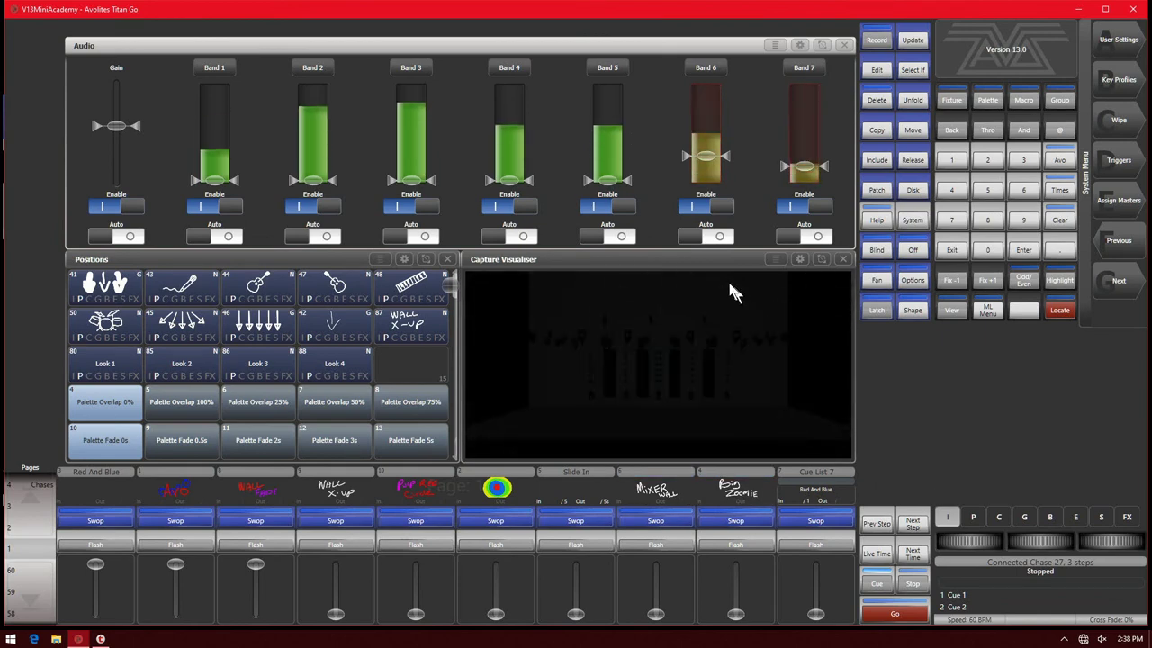
{"action": "left_click", "coordinate": [695, 206]}
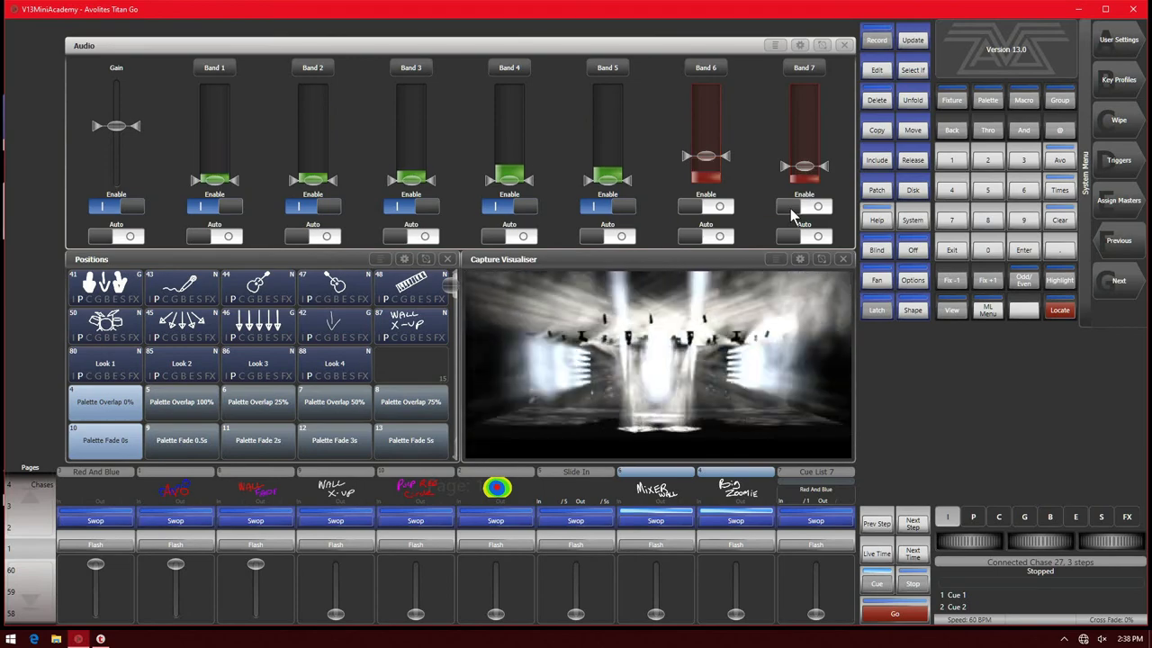
{"action": "left_click", "coordinate": [720, 208]}
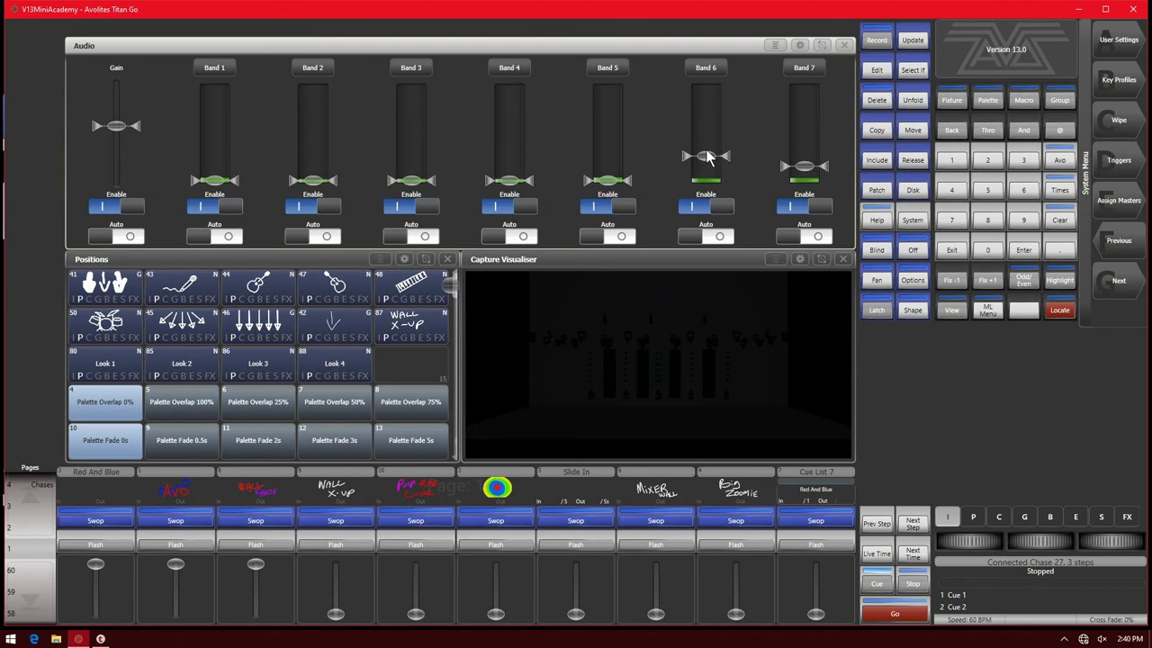
Step: Open the audio mapping from Band 1, add a Set Level trigger for Cue 8 on Band 1, and leave the Triggers window
{"action": "left_click", "coordinate": [706, 72]}
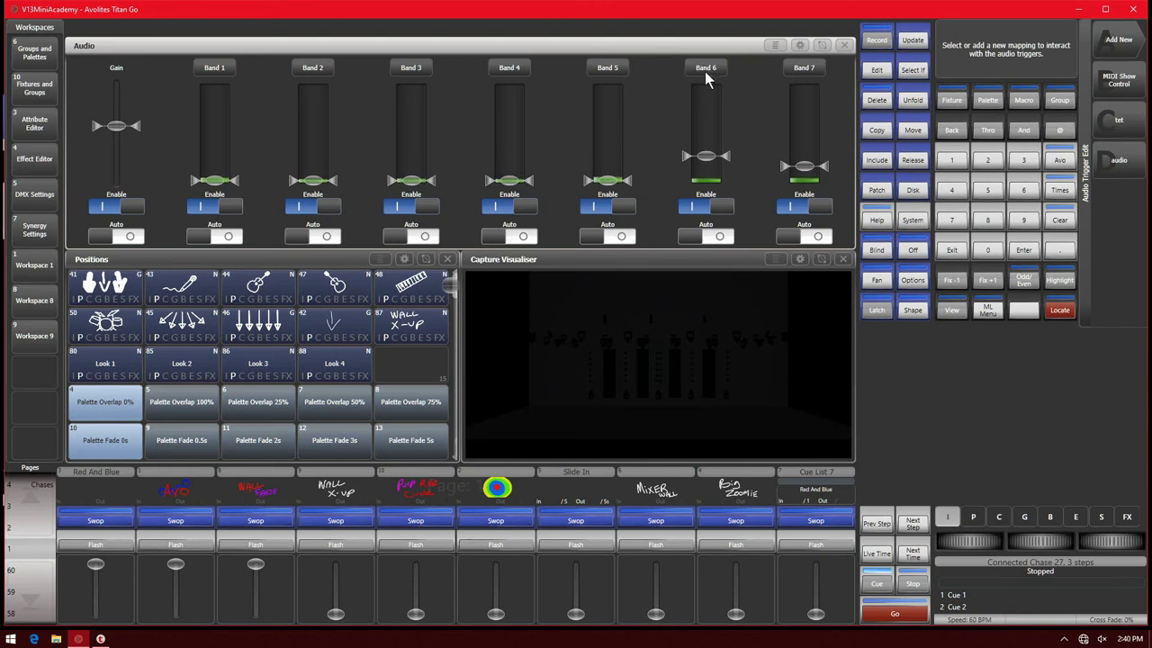
{"action": "left_click", "coordinate": [953, 256]}
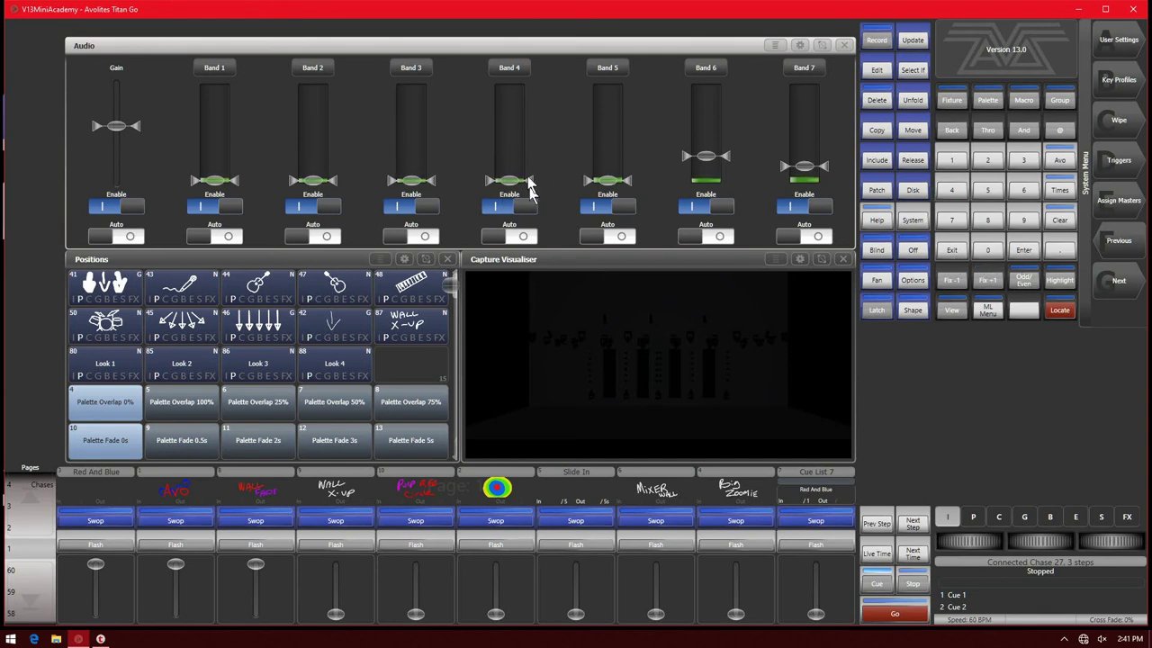
{"action": "left_click", "coordinate": [222, 70]}
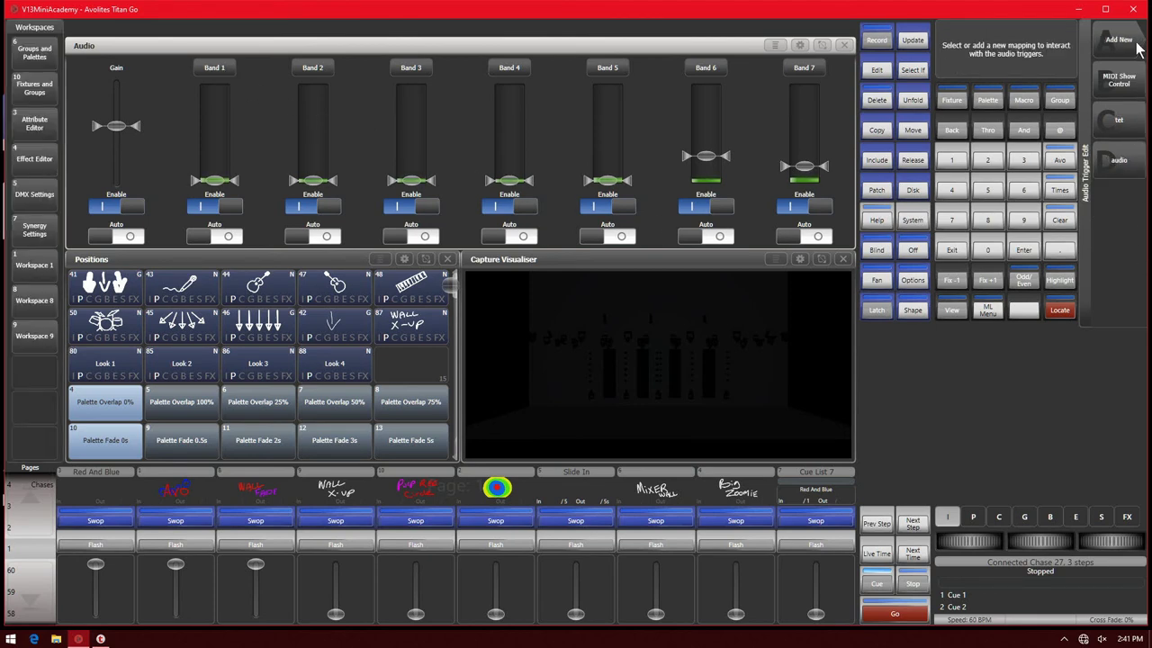
{"action": "left_click", "coordinate": [1135, 164]}
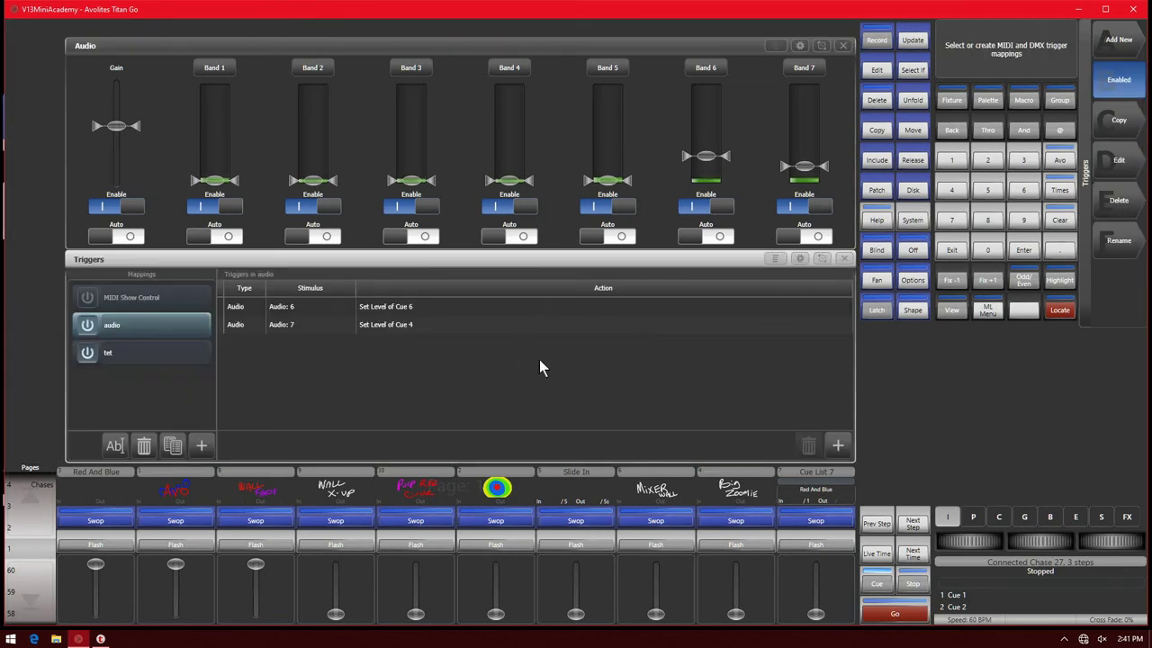
{"action": "left_click", "coordinate": [836, 443]}
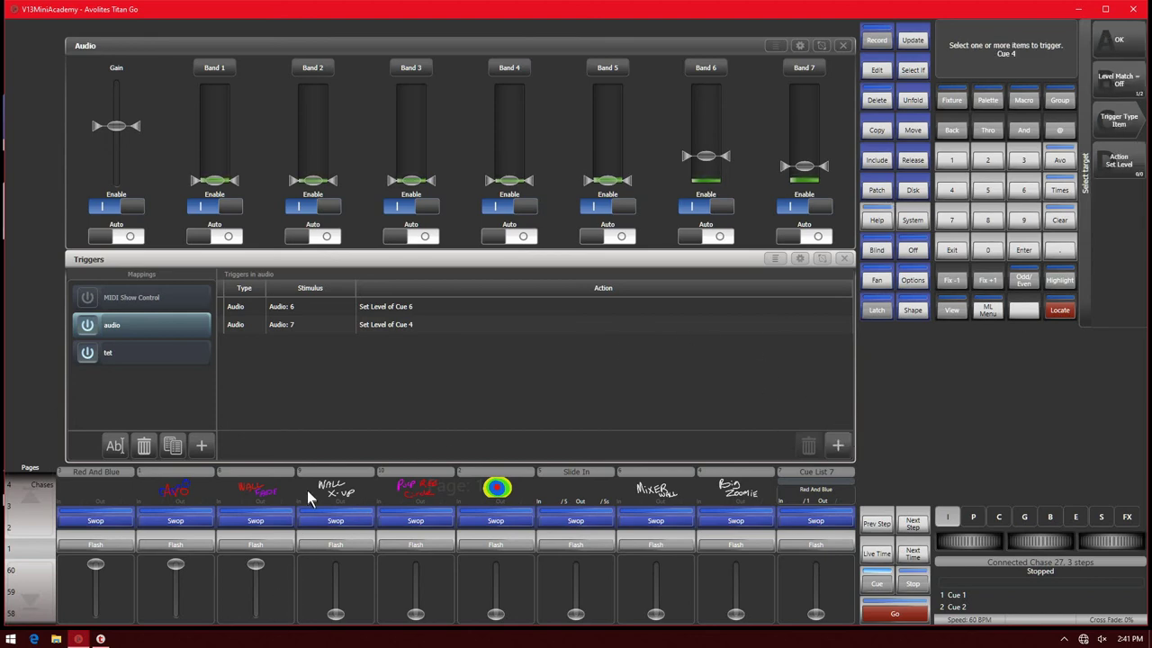
{"action": "left_click", "coordinate": [248, 485]}
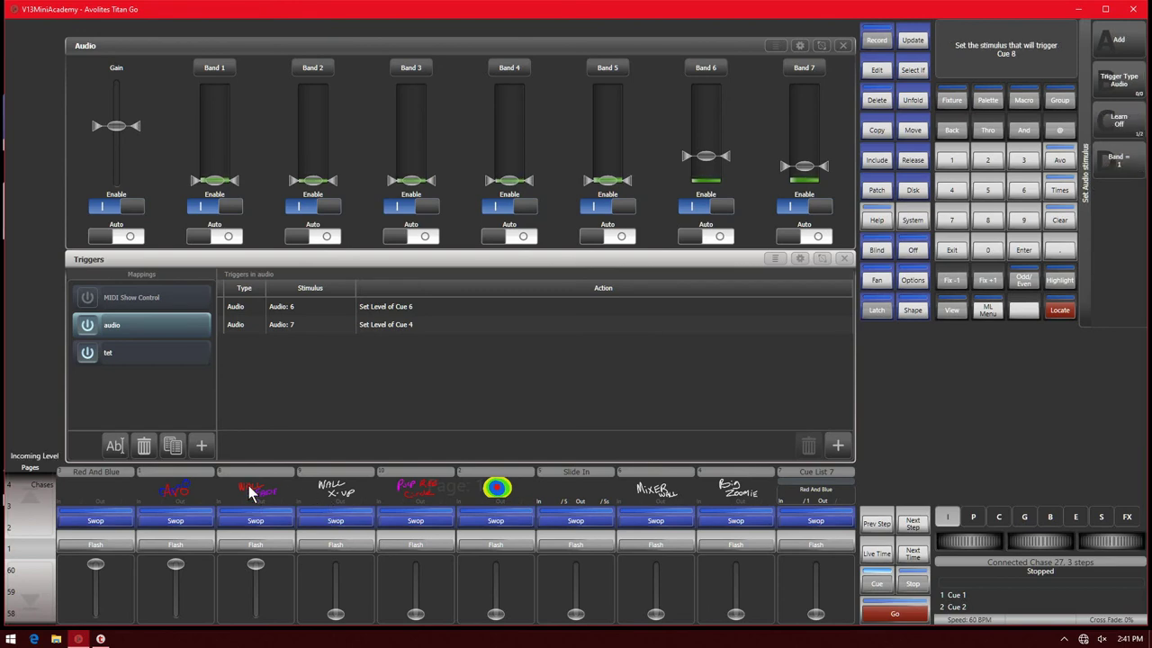
{"action": "left_click", "coordinate": [1133, 46]}
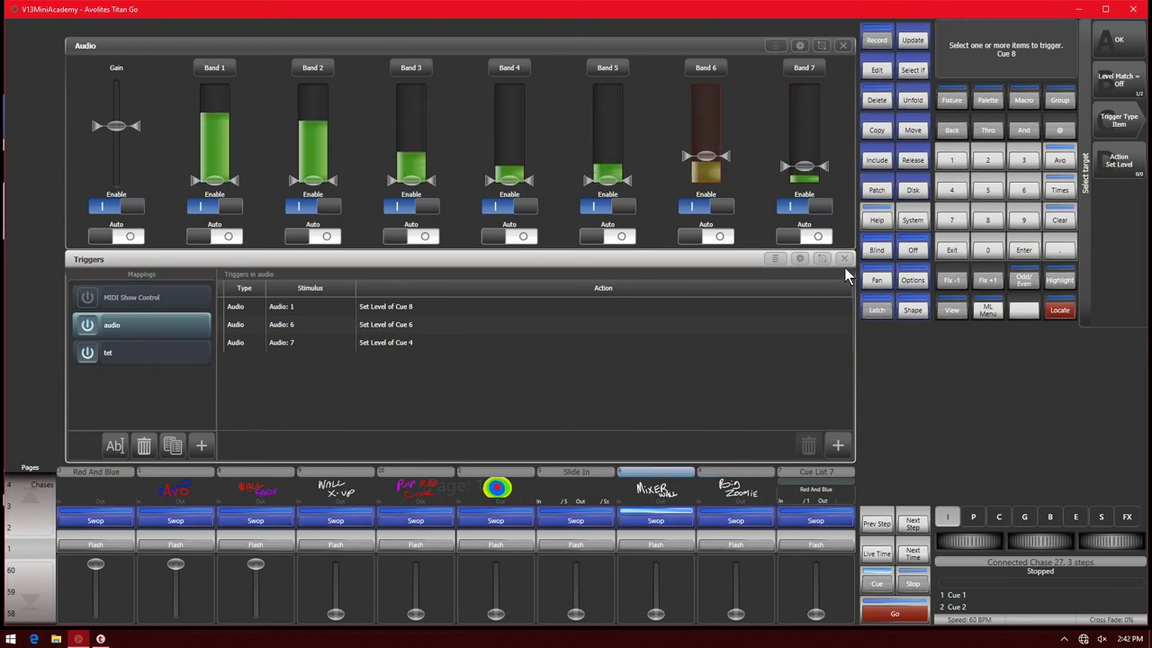
{"action": "left_click", "coordinate": [951, 249]}
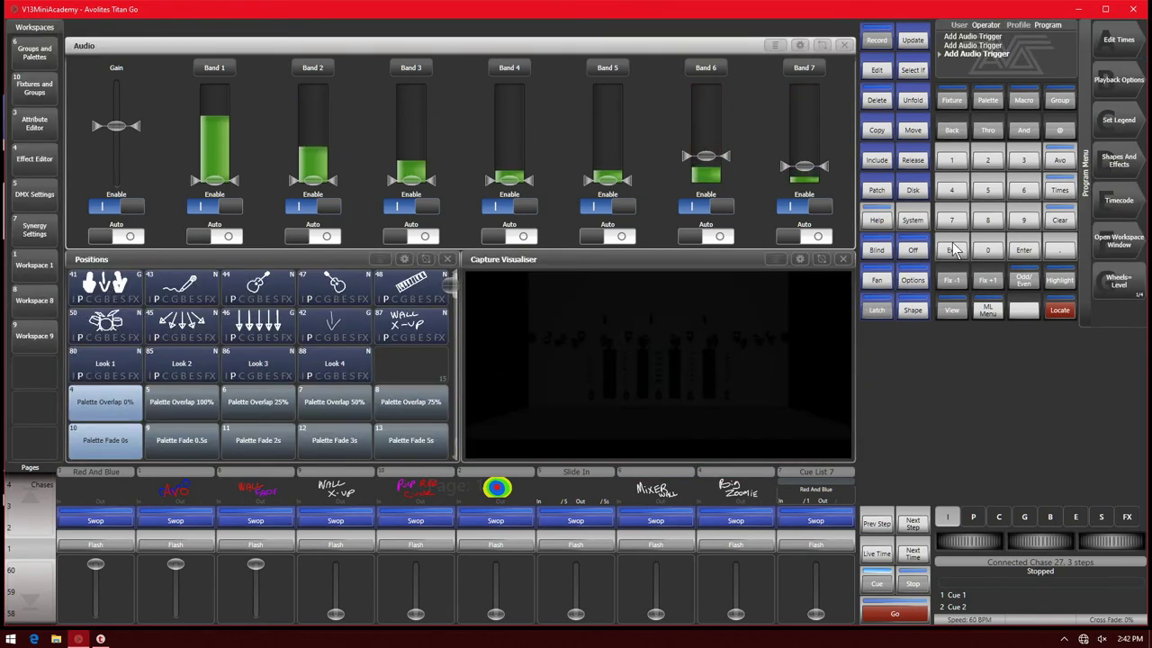
Step: Raise the Band 1 threshold to about two thirds of its range and disable Band 6
{"action": "left_click_drag", "start_coordinate": [216, 180], "coordinate": [225, 119]}
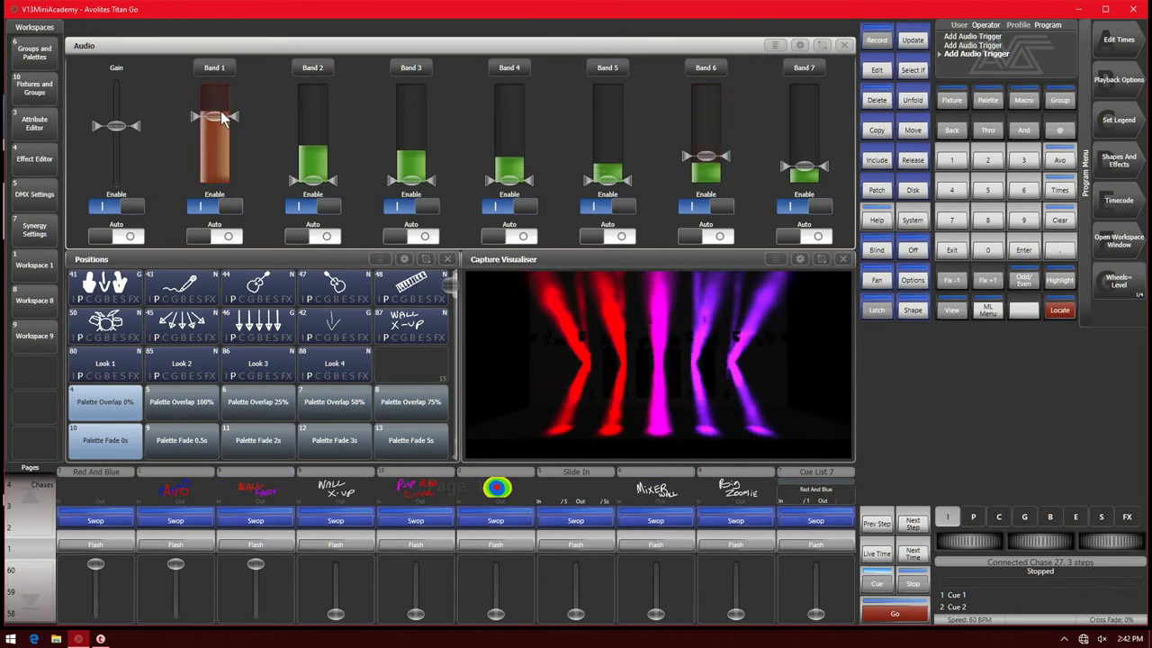
{"action": "left_click", "coordinate": [701, 207]}
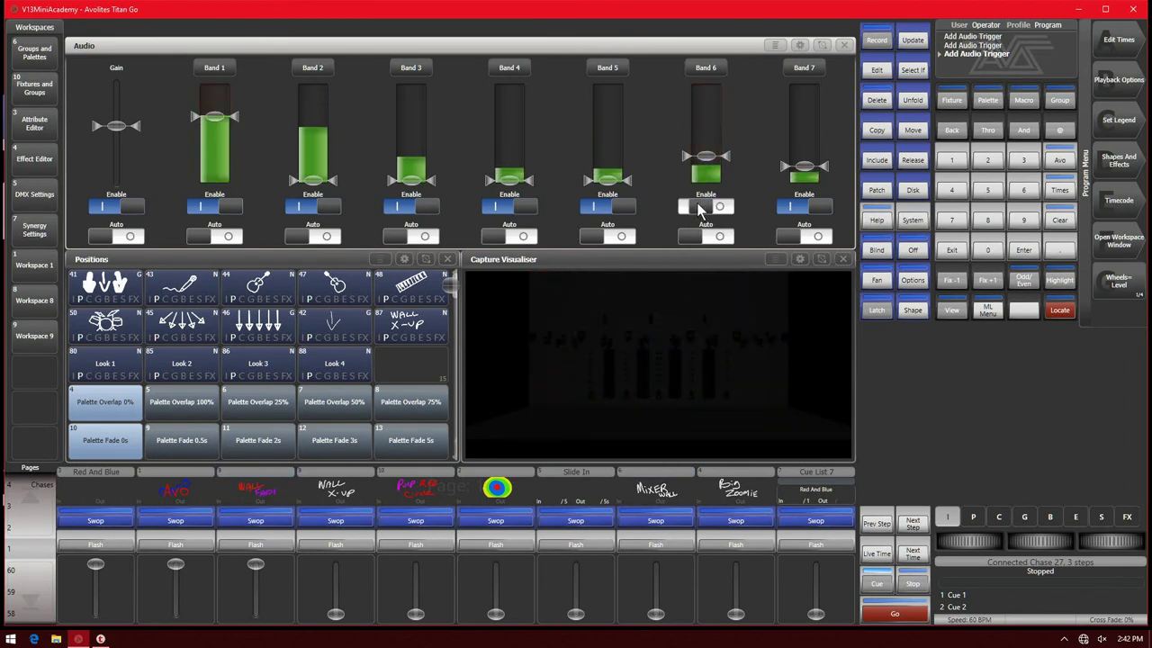